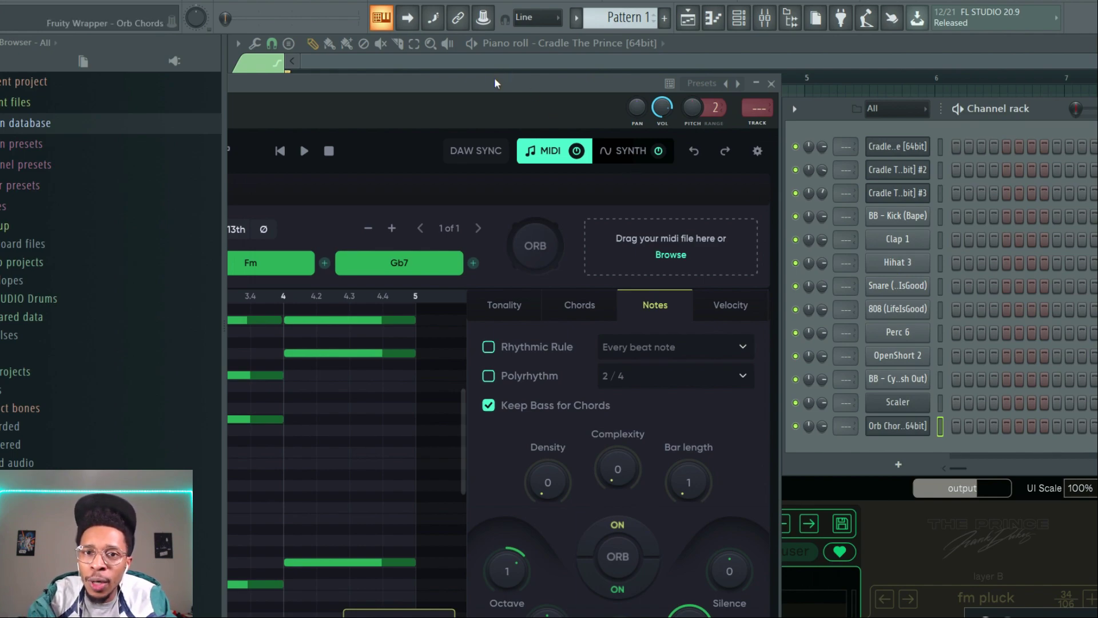
Step: Move the Cradle The Prince window out of the way and place the Orb Chords window so its chord editor is visible
drag(490, 83, 521, 300)
click(861, 486)
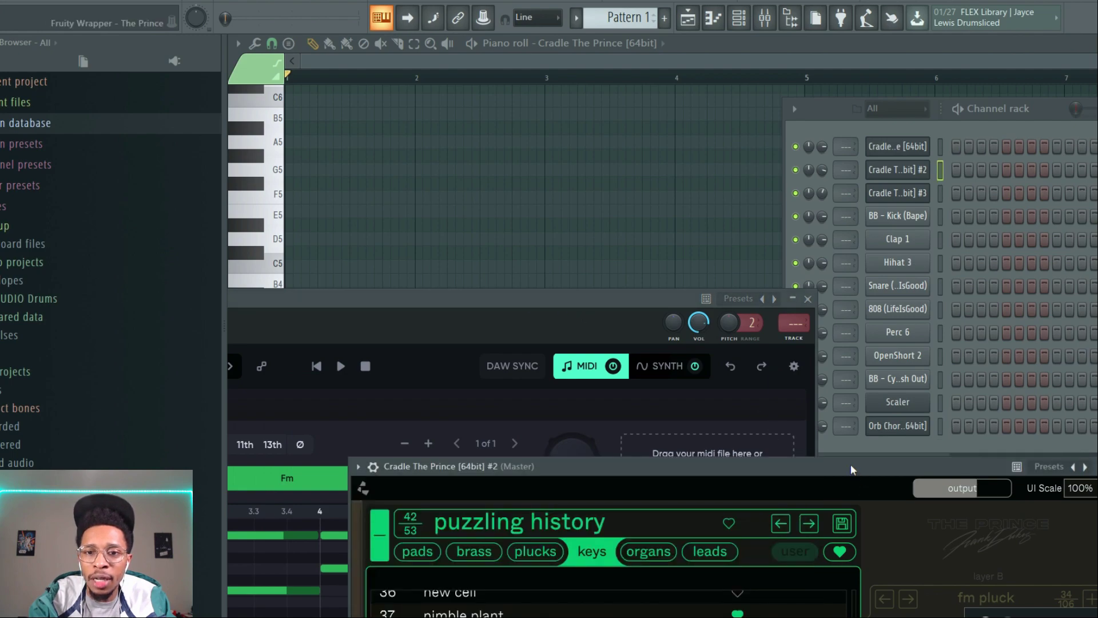
drag(850, 464, 805, 57)
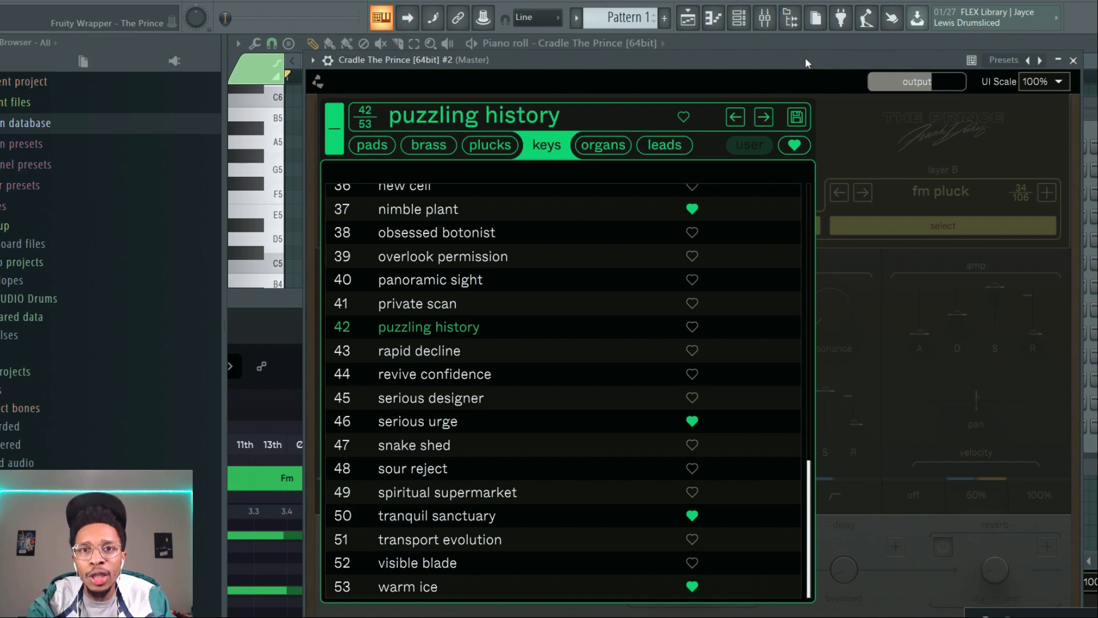
drag(791, 57, 959, 447)
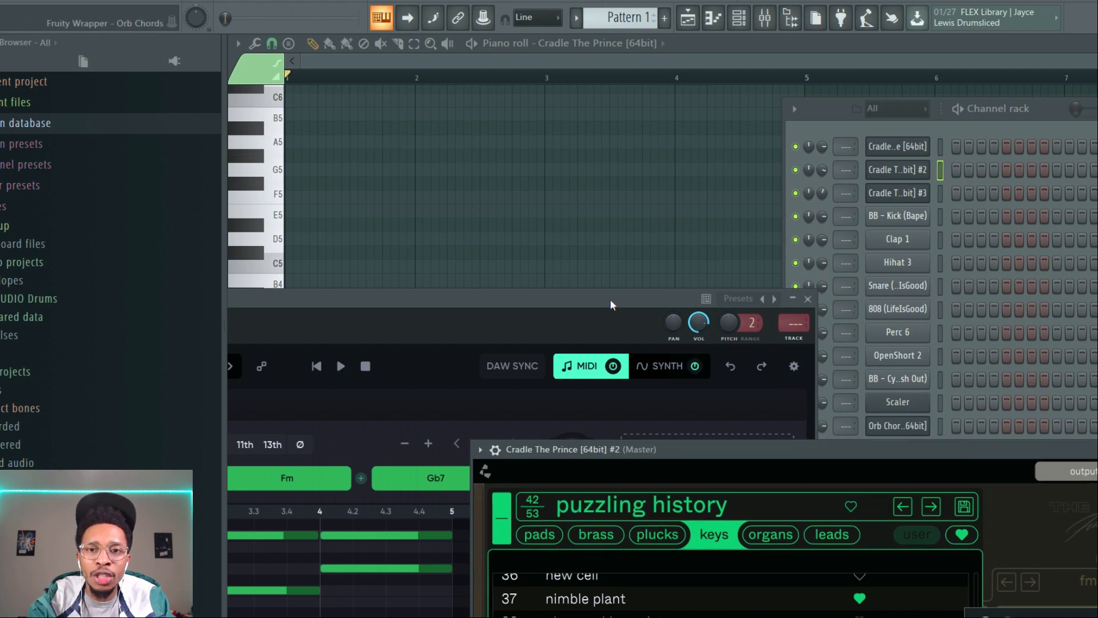
drag(609, 299, 945, 52)
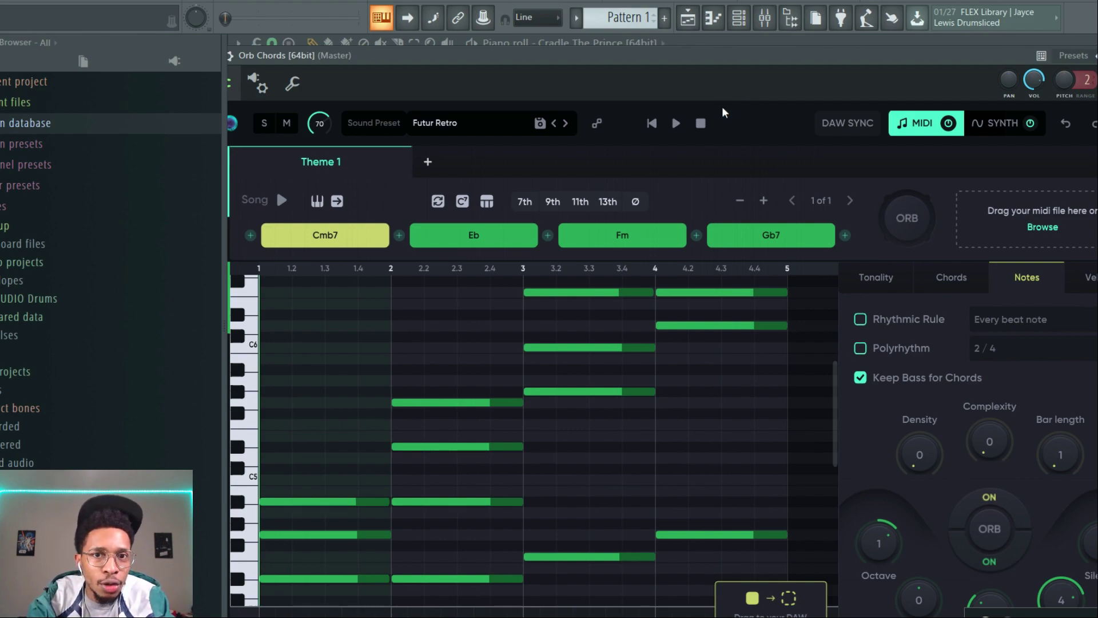
drag(483, 58, 458, 47)
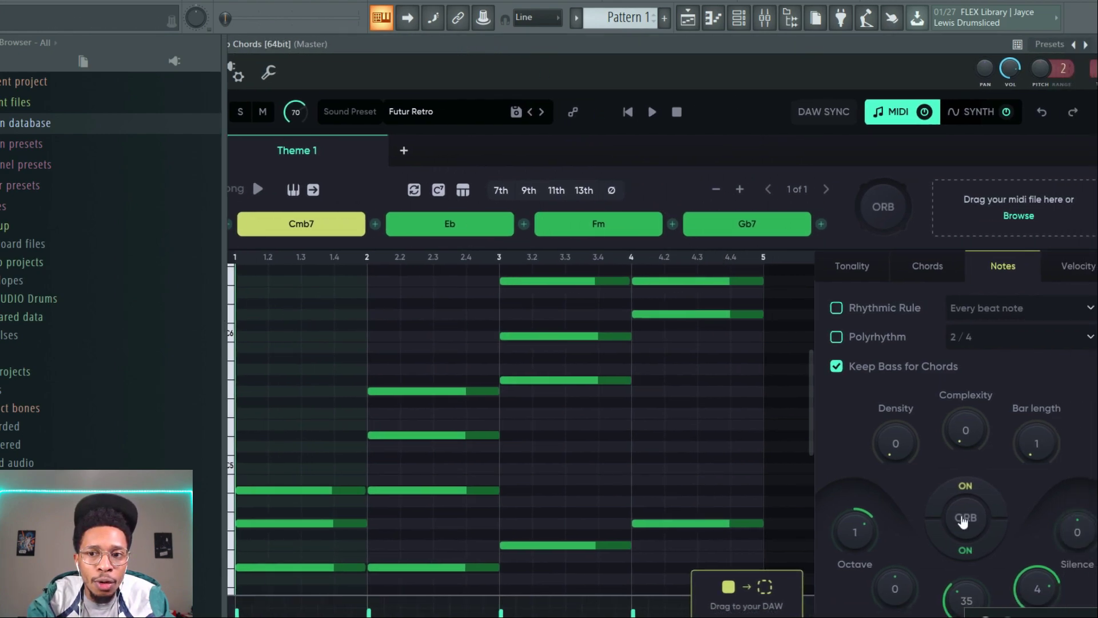
Step: Randomize the rhythm of the chord notes with the Orb generator and show the chord scale and type settings
click(963, 520)
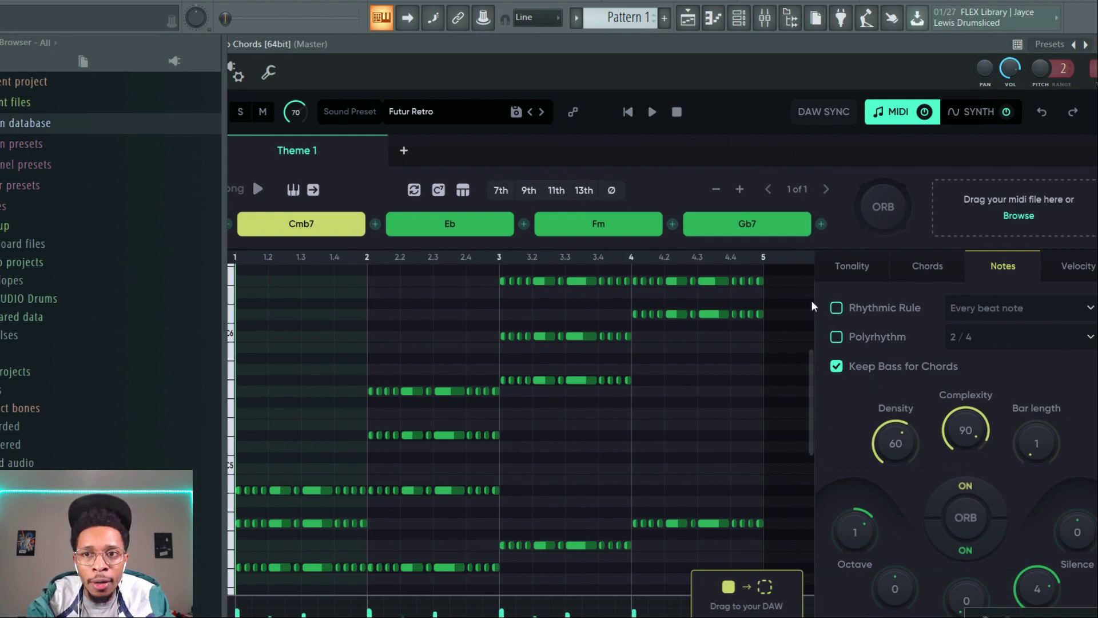
click(928, 266)
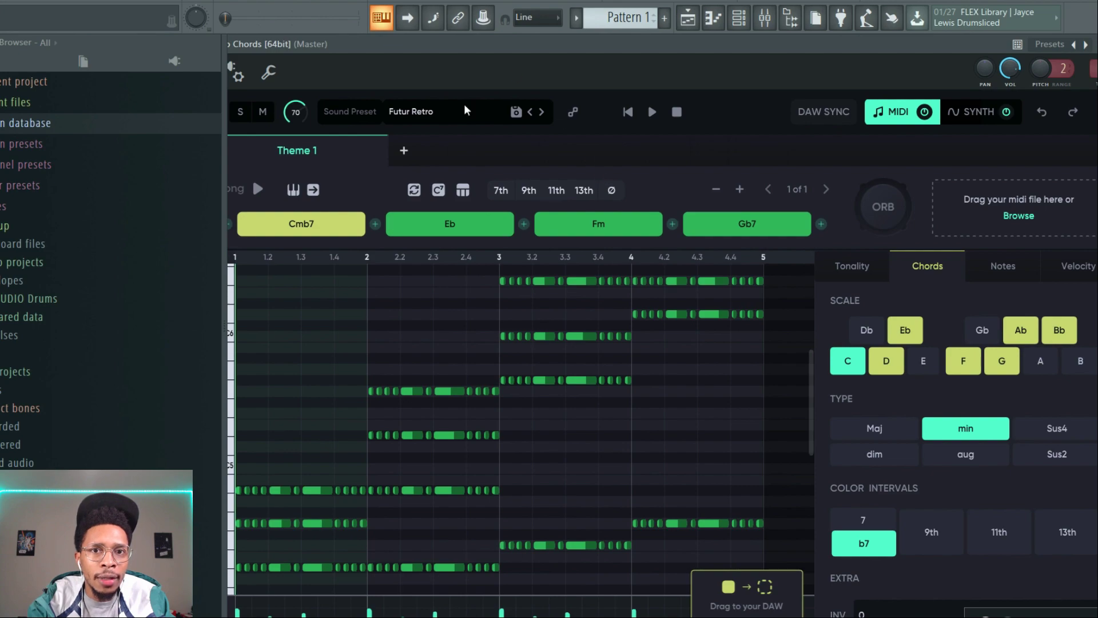
mouse_move(481, 43)
mouse_down()
mouse_move(527, 42)
mouse_move(480, 32)
mouse_up()
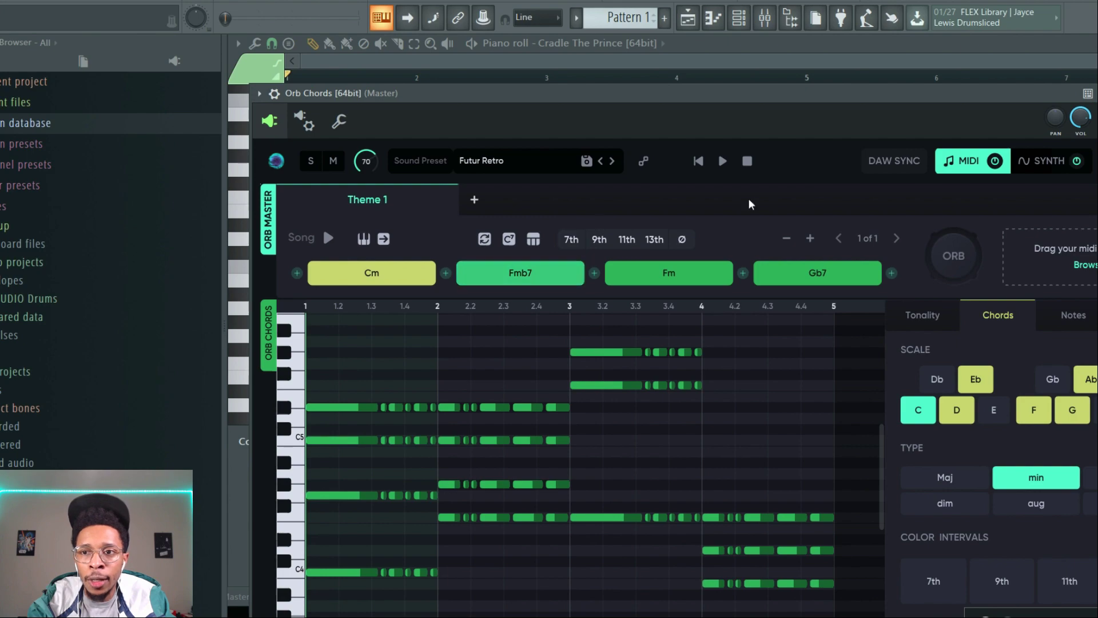
Step: Set the tonality of the progression to key F with the Minor scale
drag(940, 95, 822, 81)
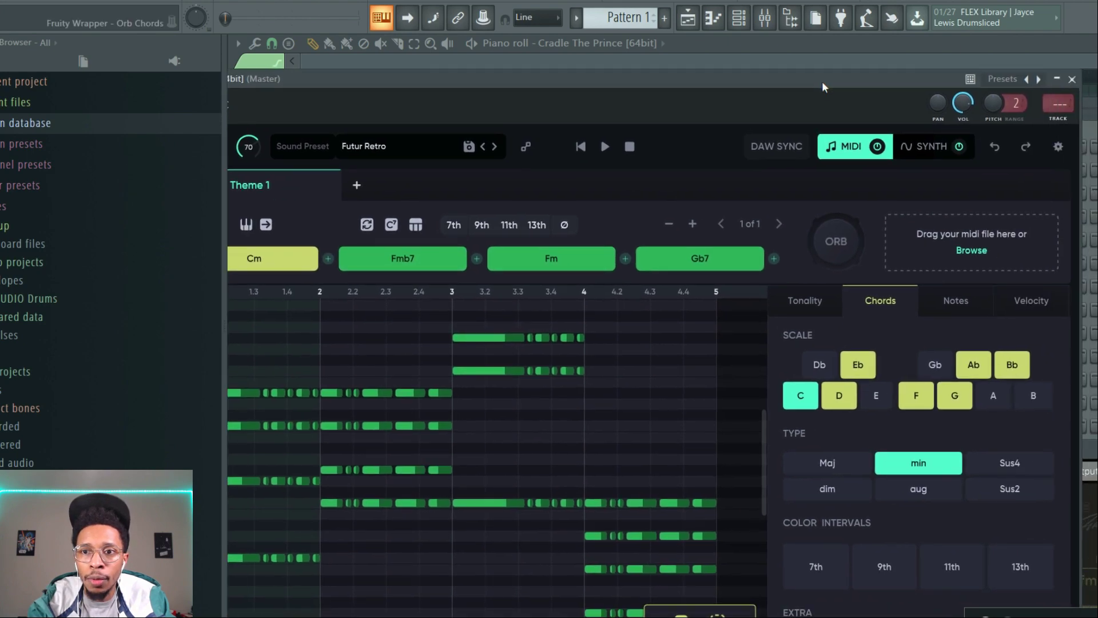
click(815, 299)
click(825, 378)
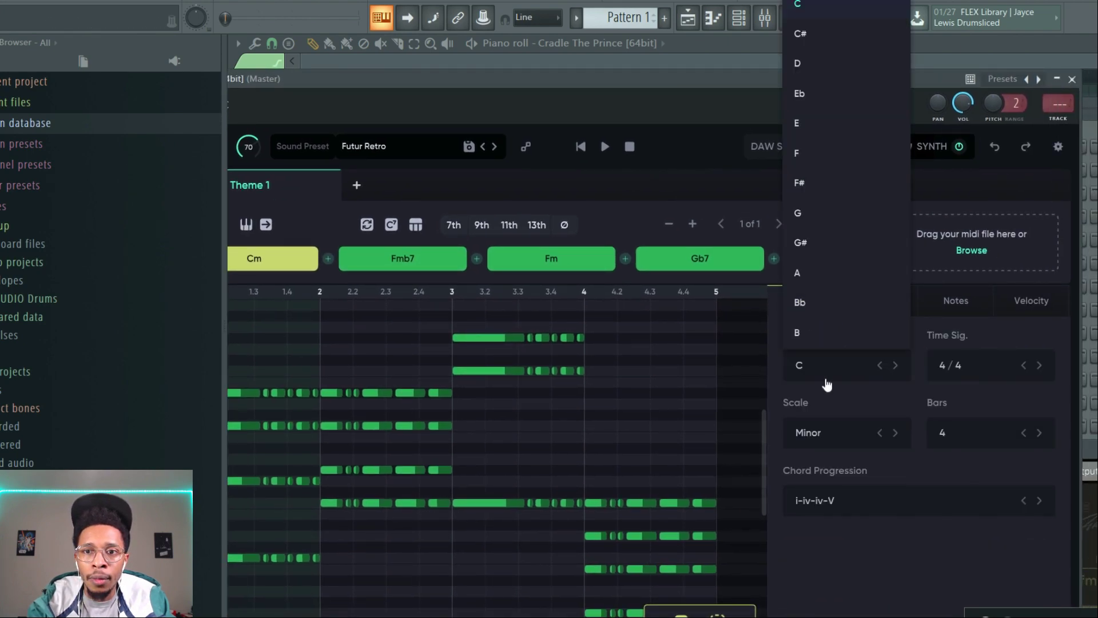
click(809, 159)
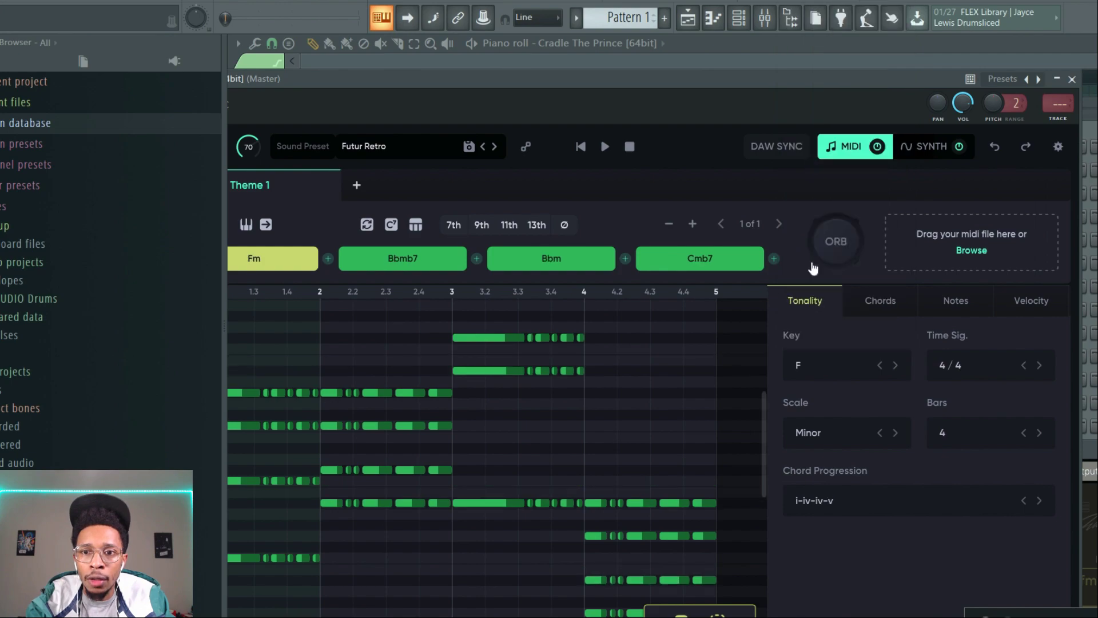
click(825, 434)
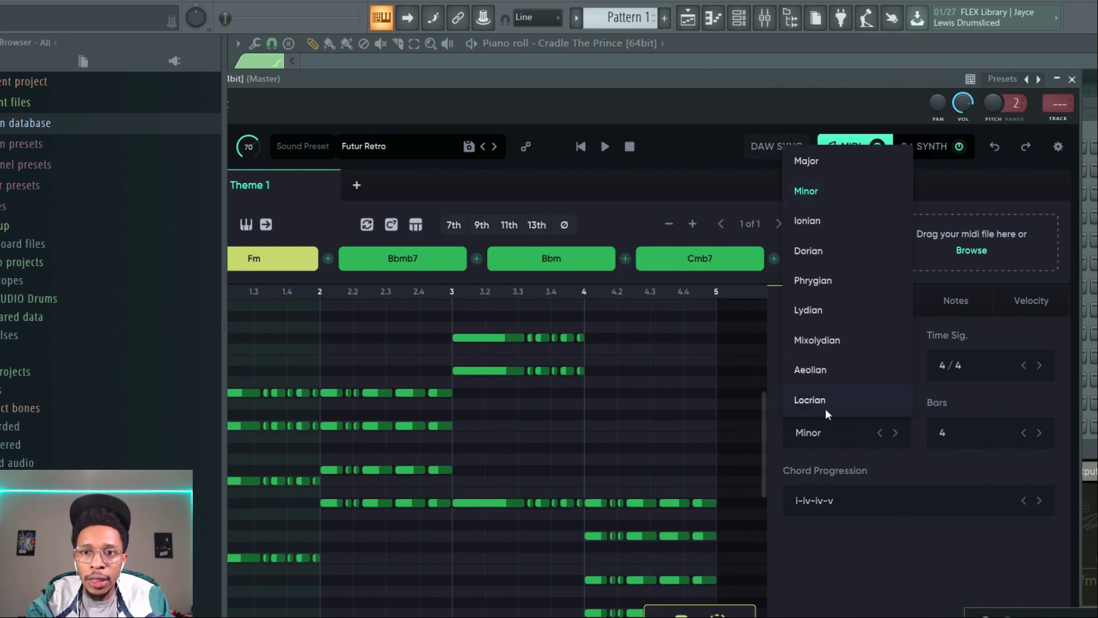
click(821, 204)
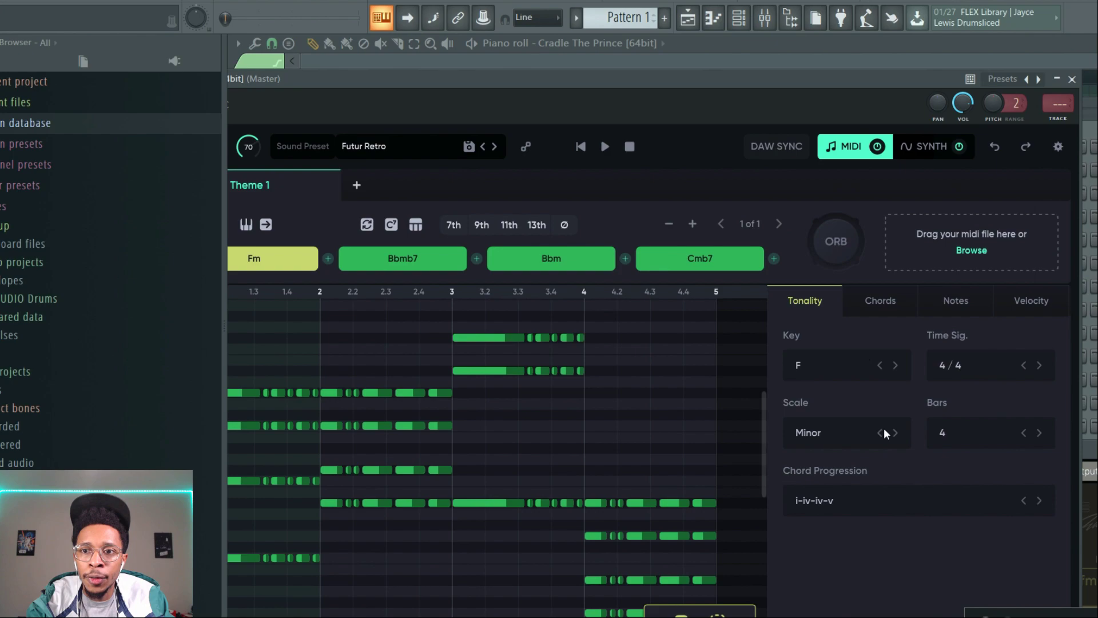
Step: Open the chord progression library and audition the minor progressions i-iv-V-VI and i-II-vii-iv
click(888, 504)
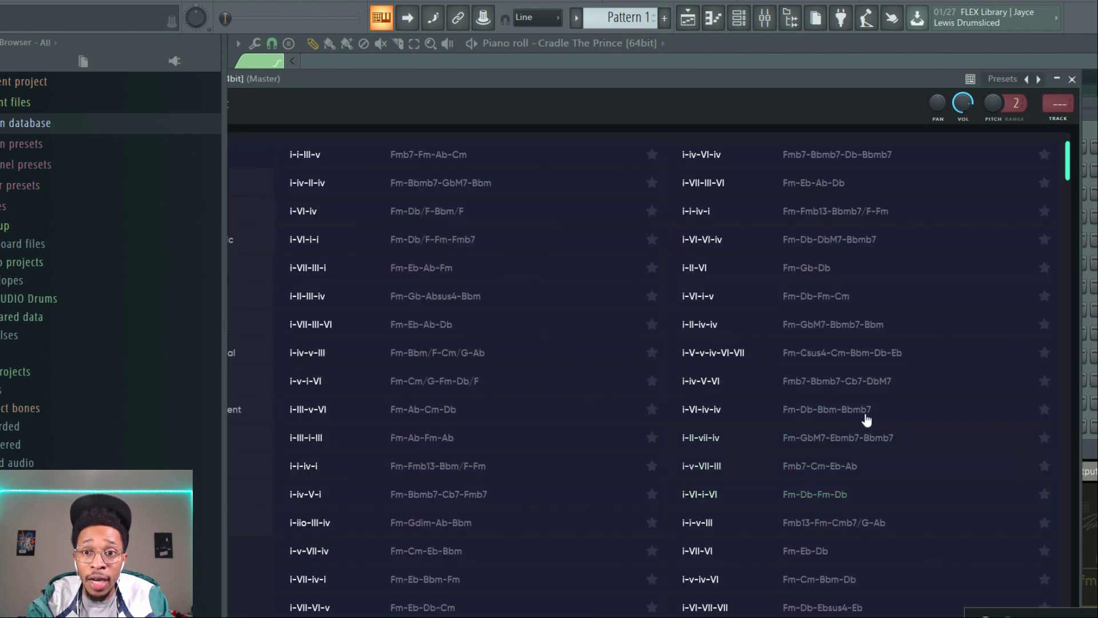
click(856, 390)
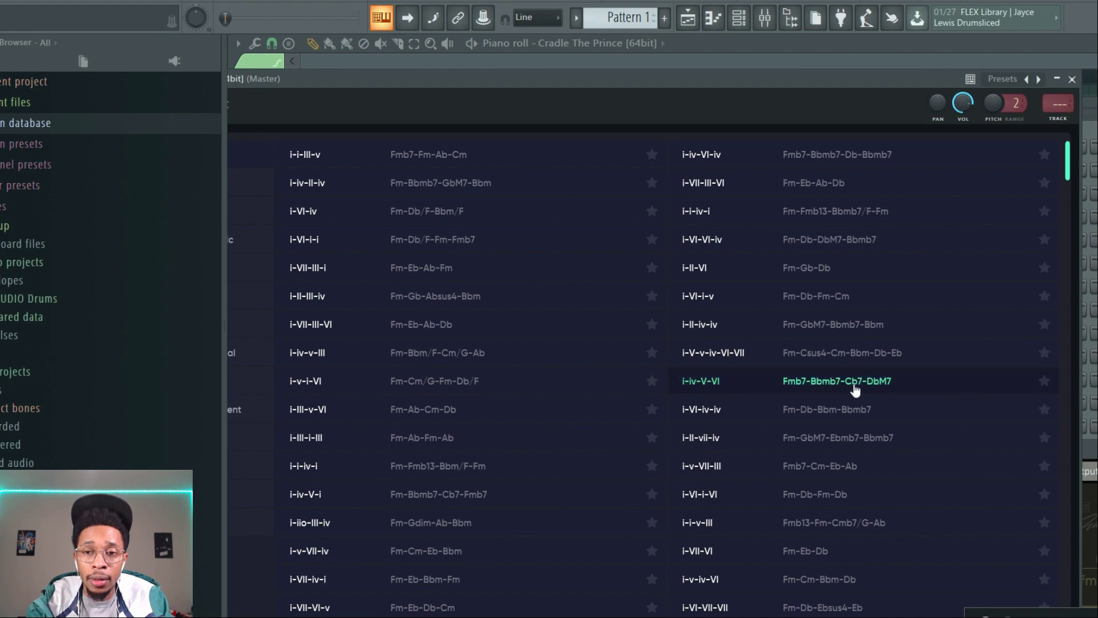
click(833, 451)
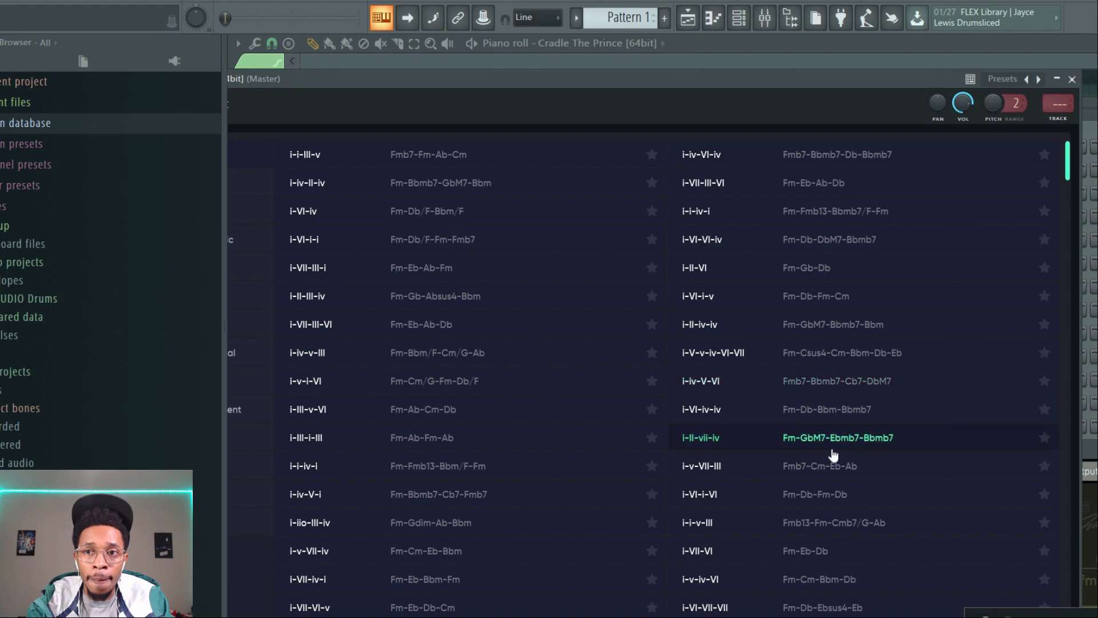
Step: Audition major progressions further down the full list, including I-V-vi-IV, I-ii-I-V, I-V-vi-V, I-IV-V-V and I-v-VII-IV
drag(1066, 163, 1076, 507)
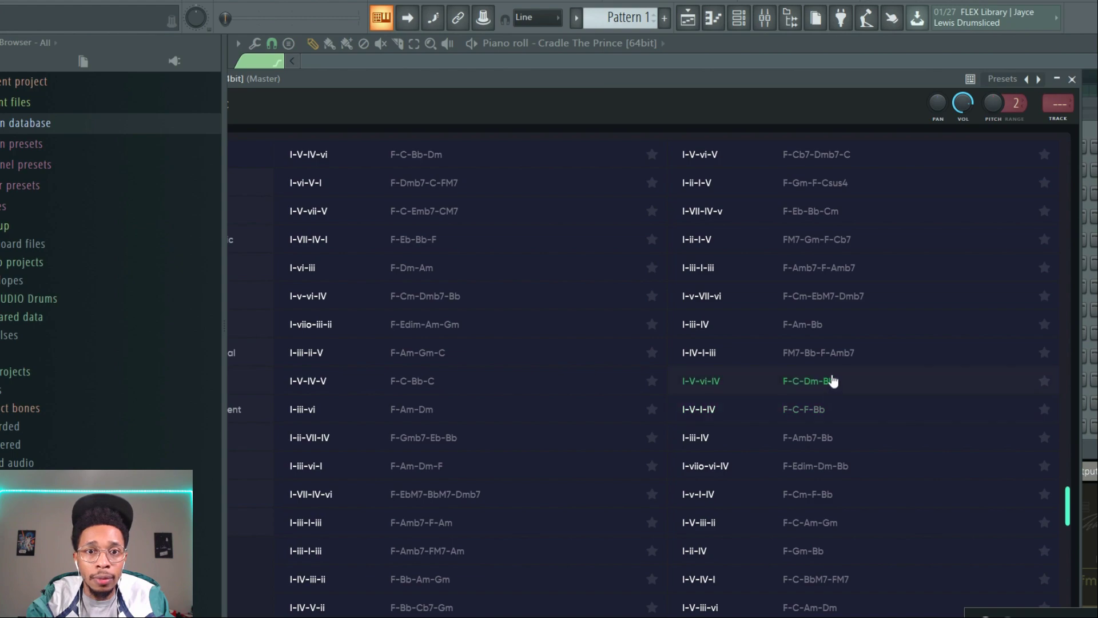
click(799, 387)
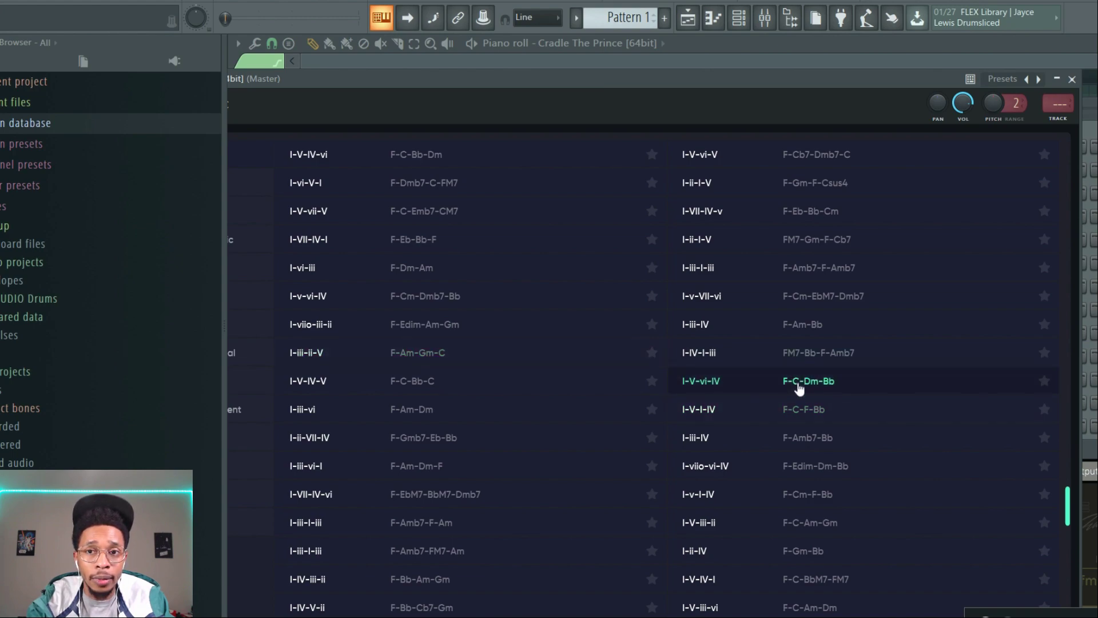
click(815, 244)
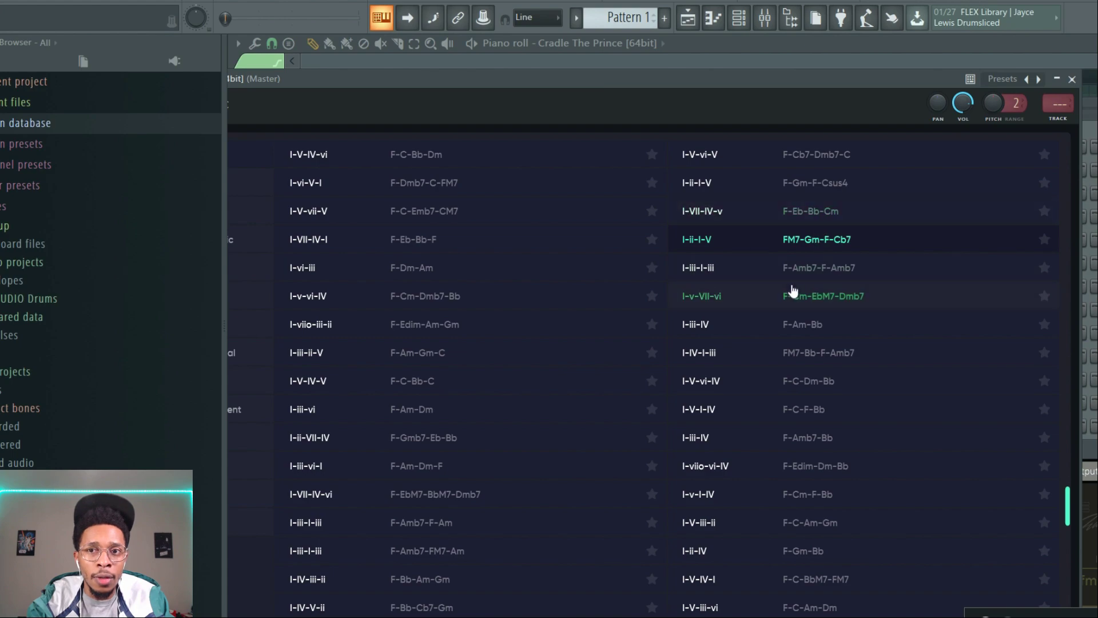
scroll(790, 294, up, 3)
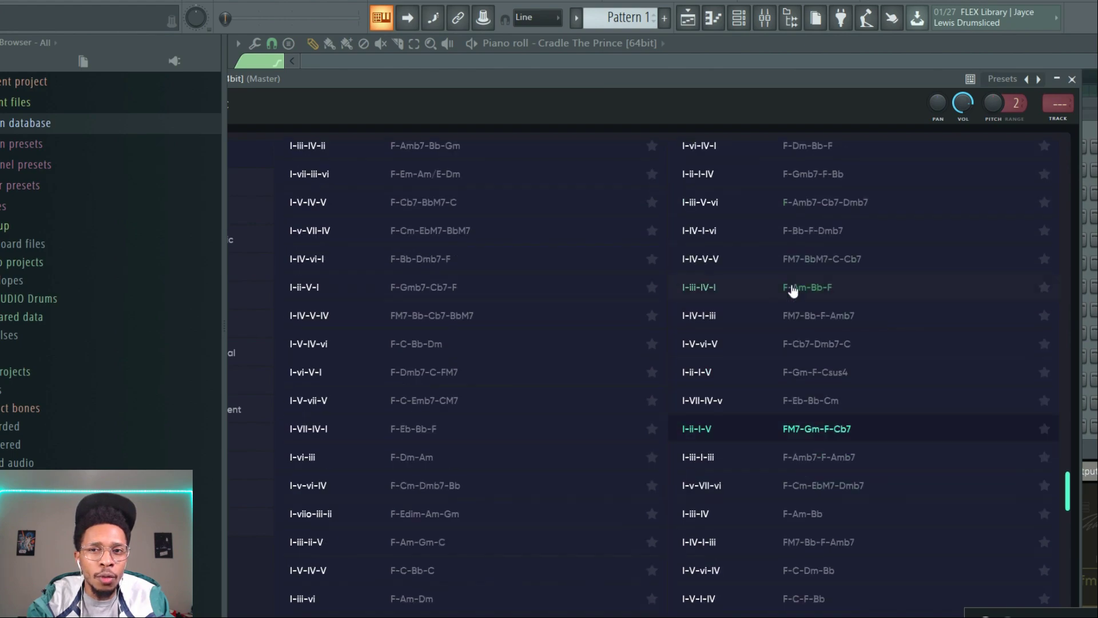
click(821, 345)
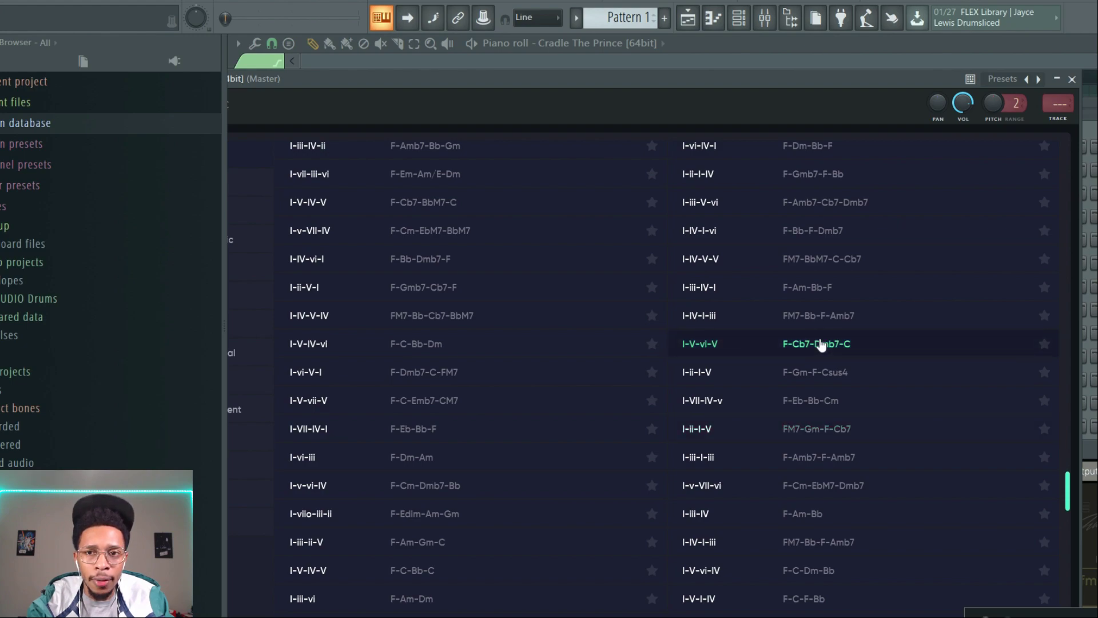
click(823, 259)
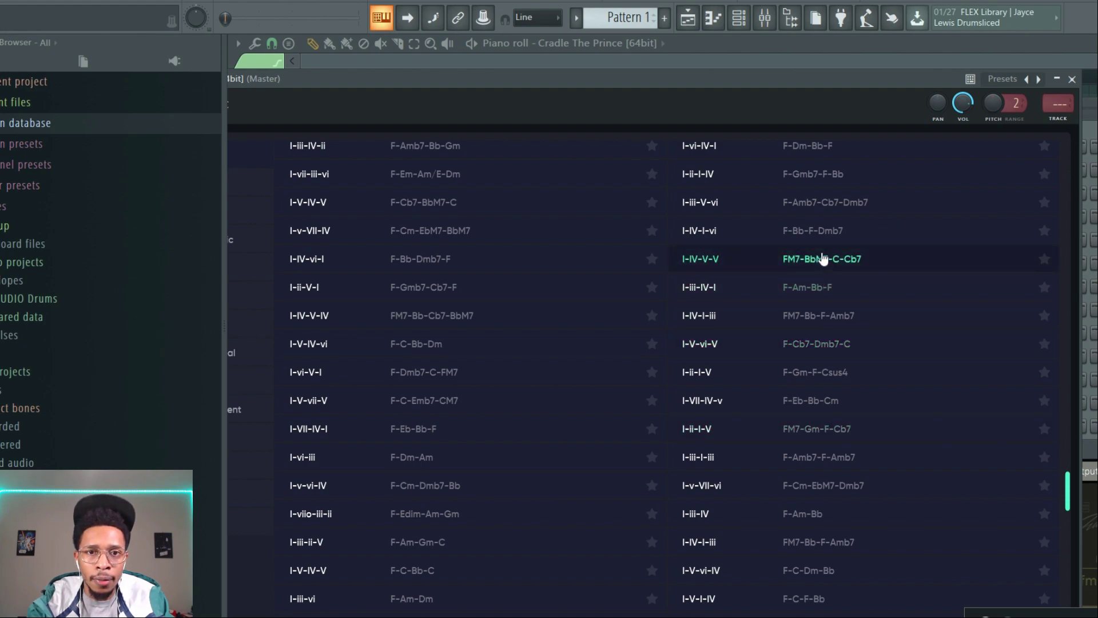
click(462, 237)
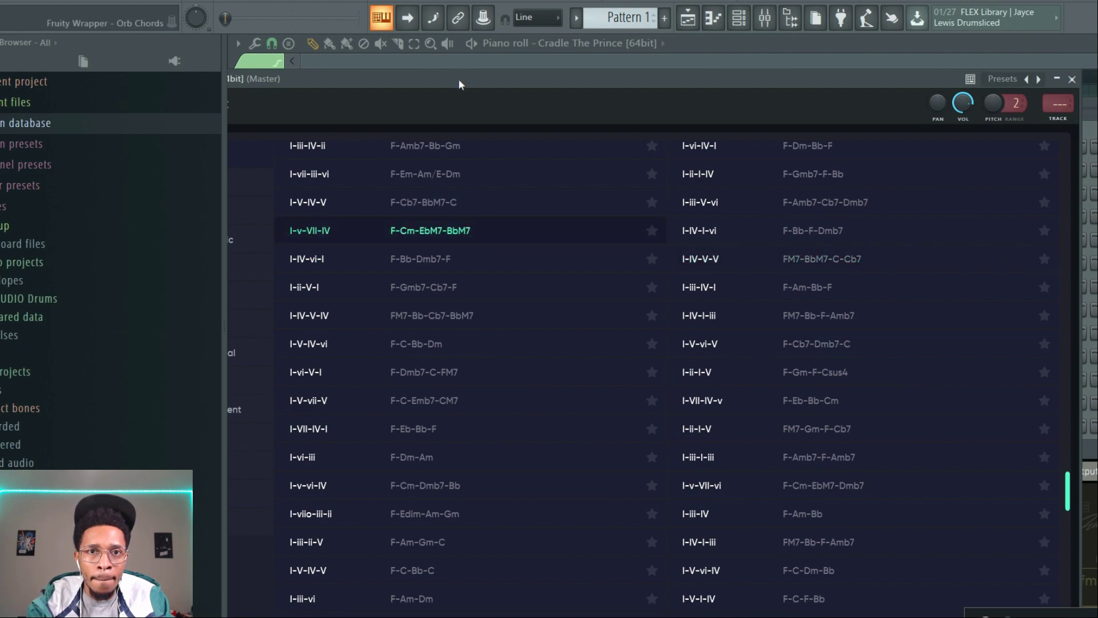
Step: Browse the Melancholic and Dark progression categories, auditioning Dark ones such as IV-v-IV-iii, iii-IV-iii-vi, ii-III-iv-vii and i-VI-i-VI
drag(458, 85, 607, 76)
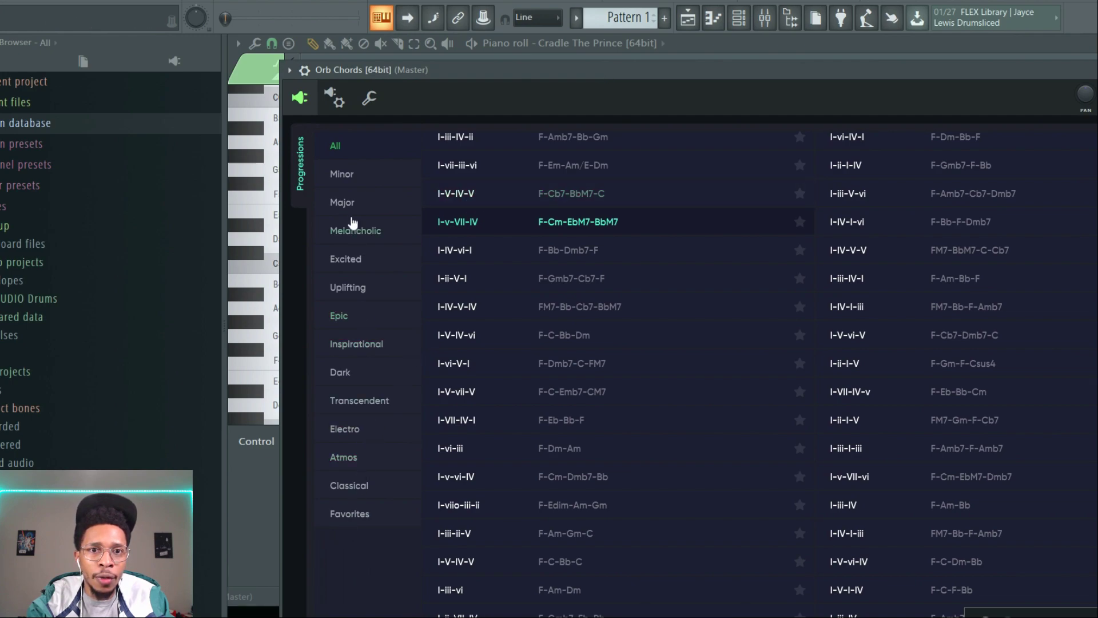
click(352, 234)
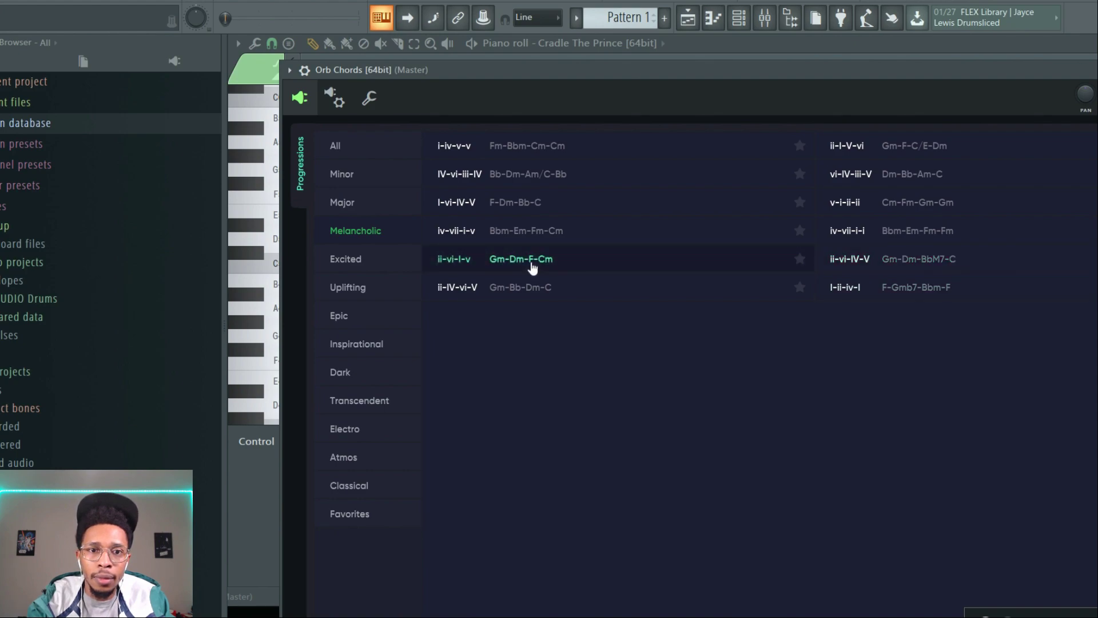
click(358, 377)
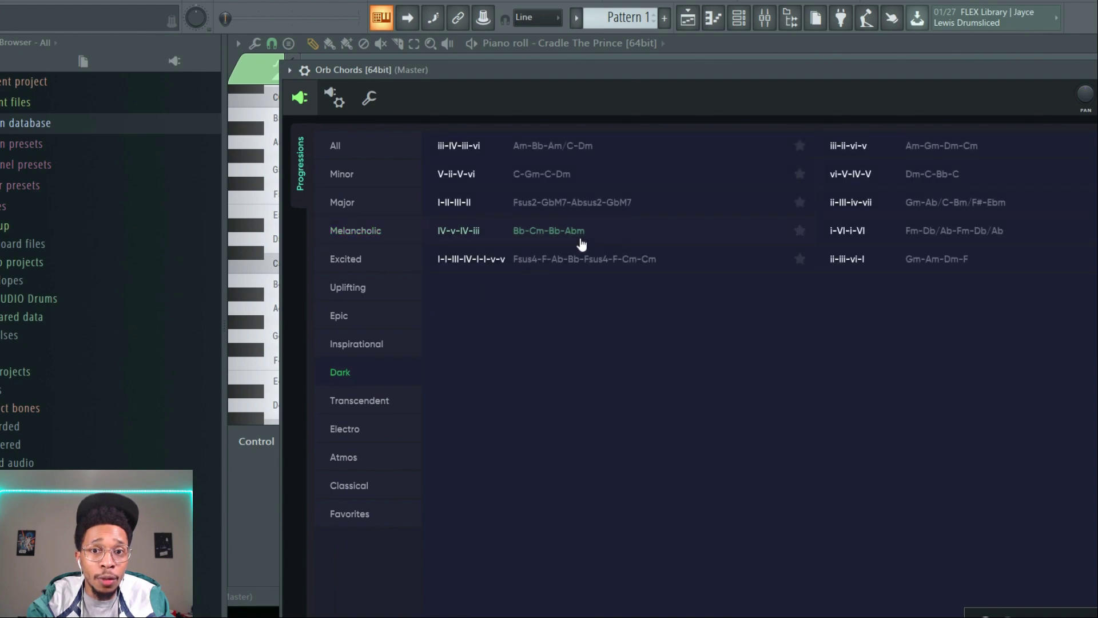
click(558, 236)
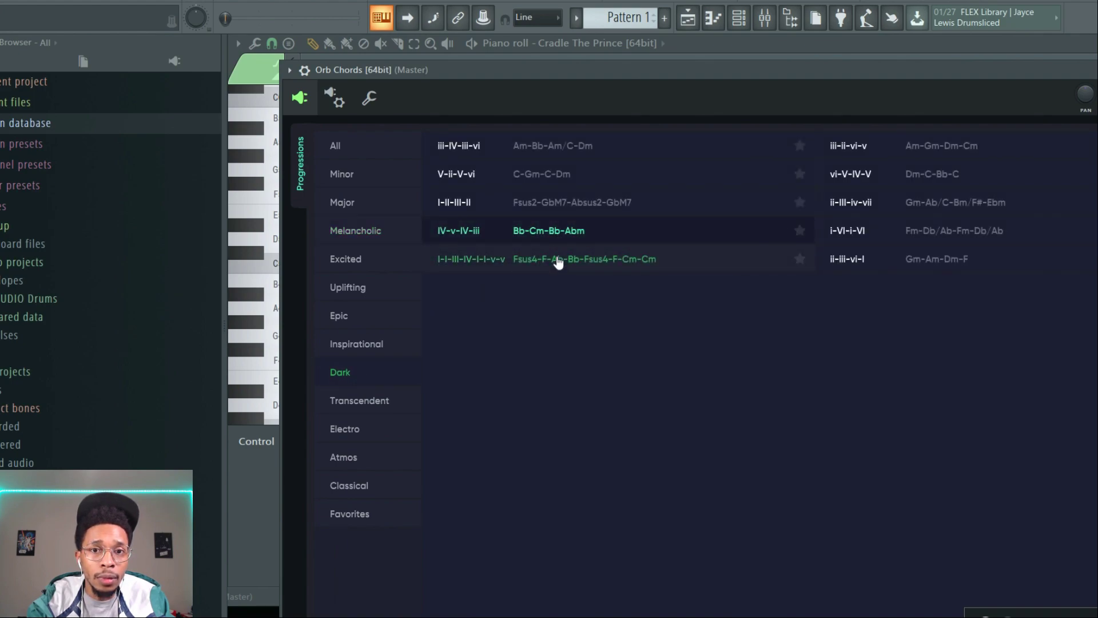
click(551, 261)
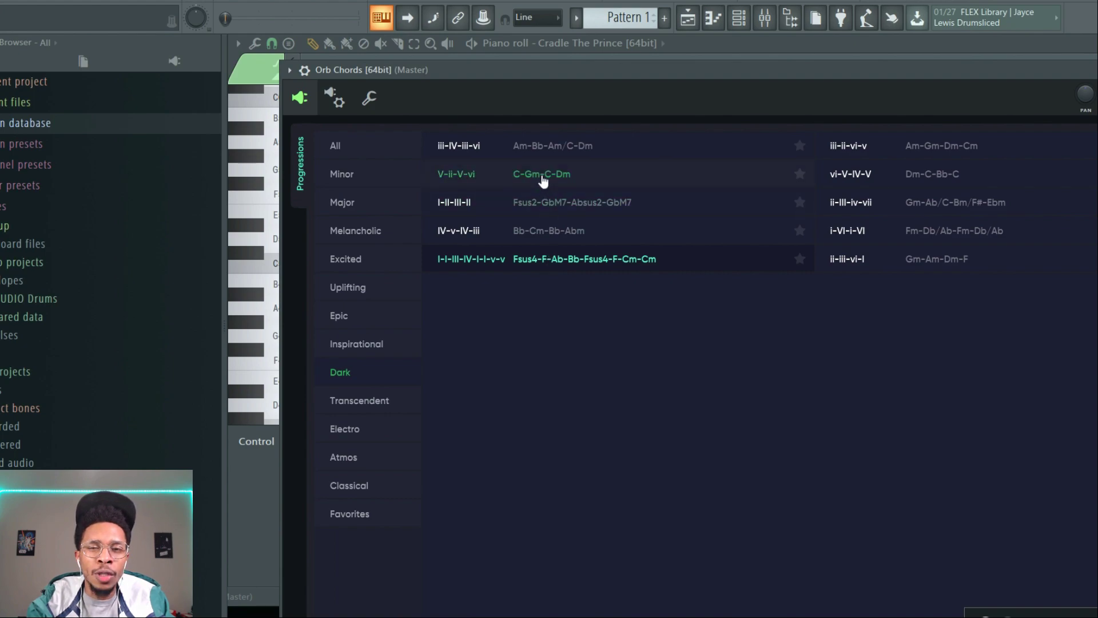
click(544, 147)
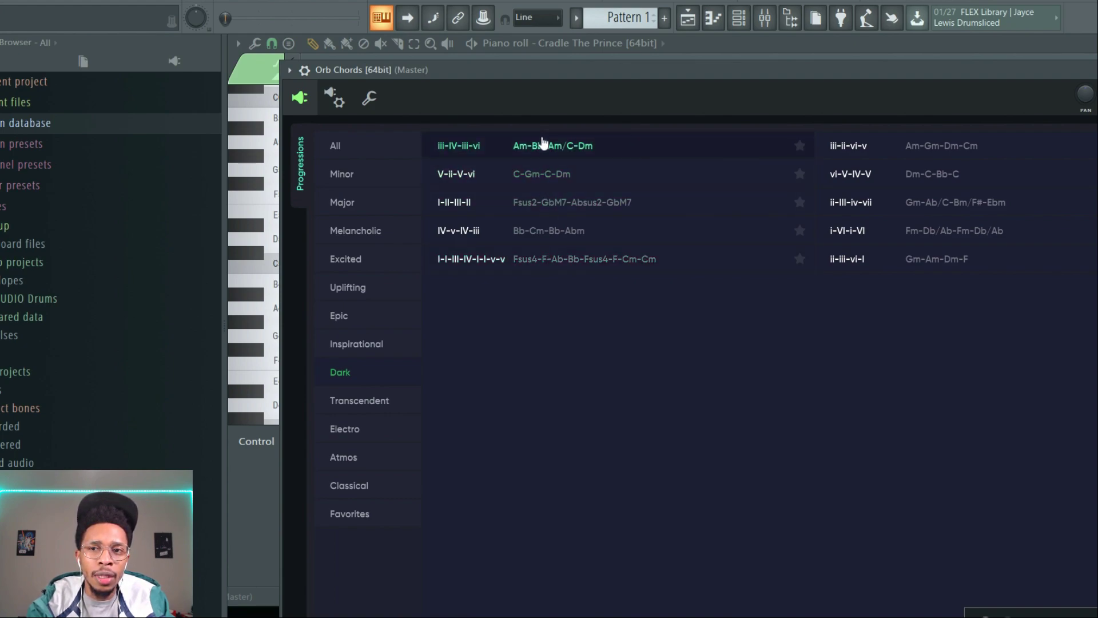
click(920, 203)
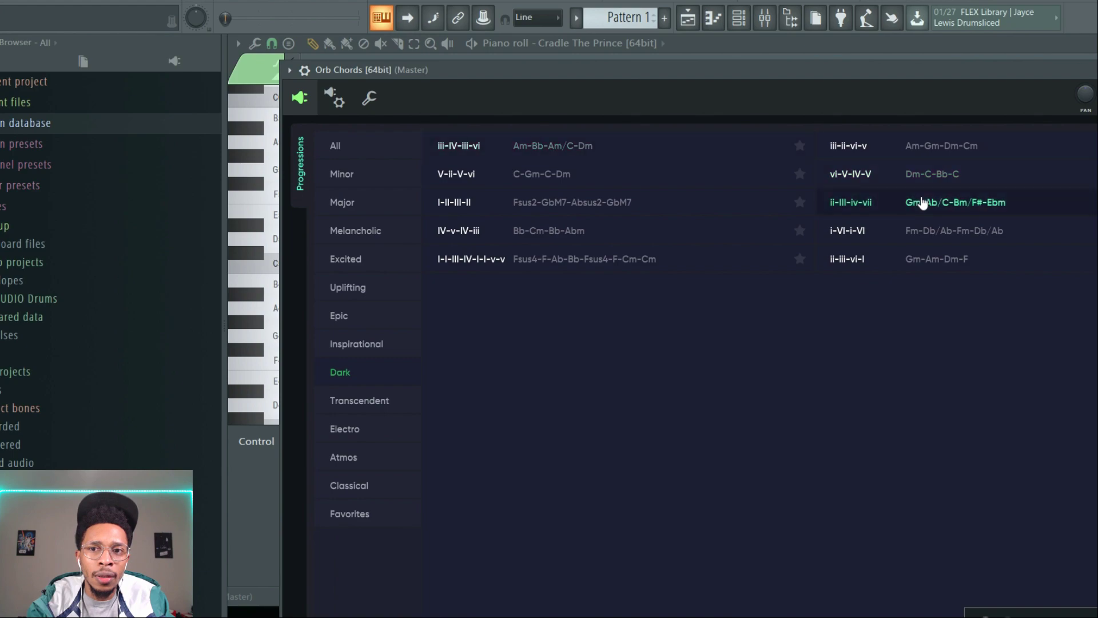
click(931, 229)
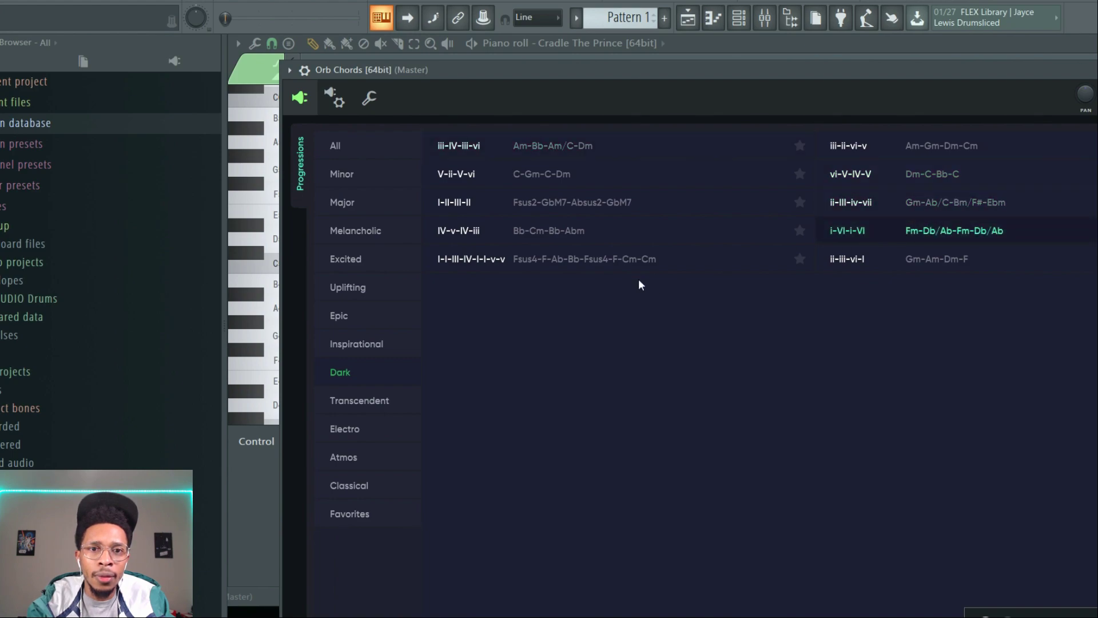
click(370, 231)
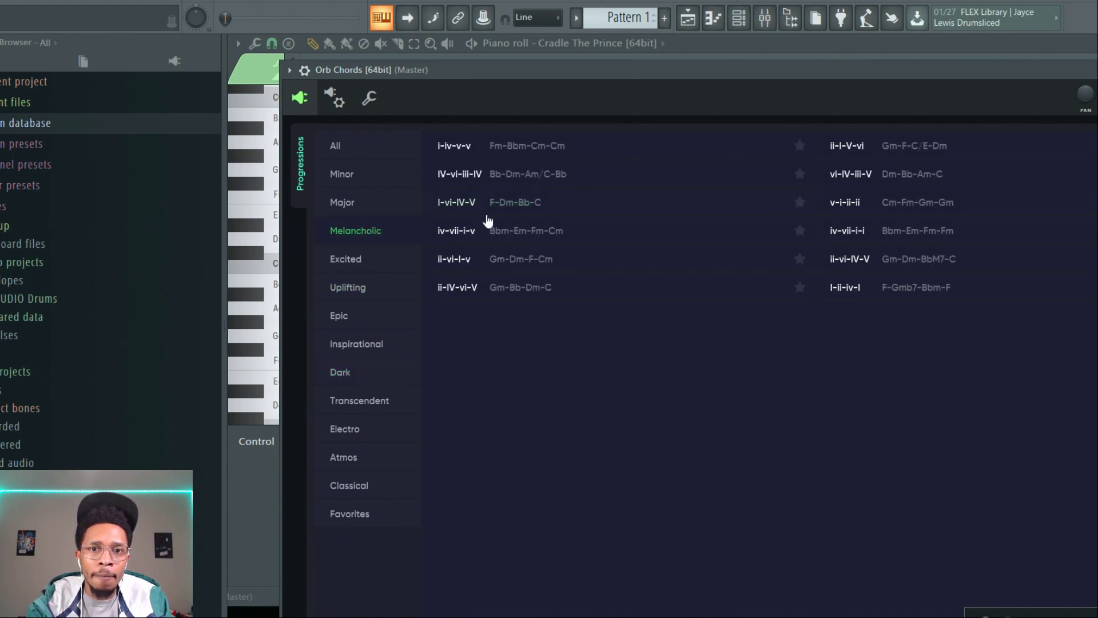
Step: Load the i-VII-III-i progression (Fm-Eb-Ab-Fm) from the Minor category and show its chord settings
click(365, 174)
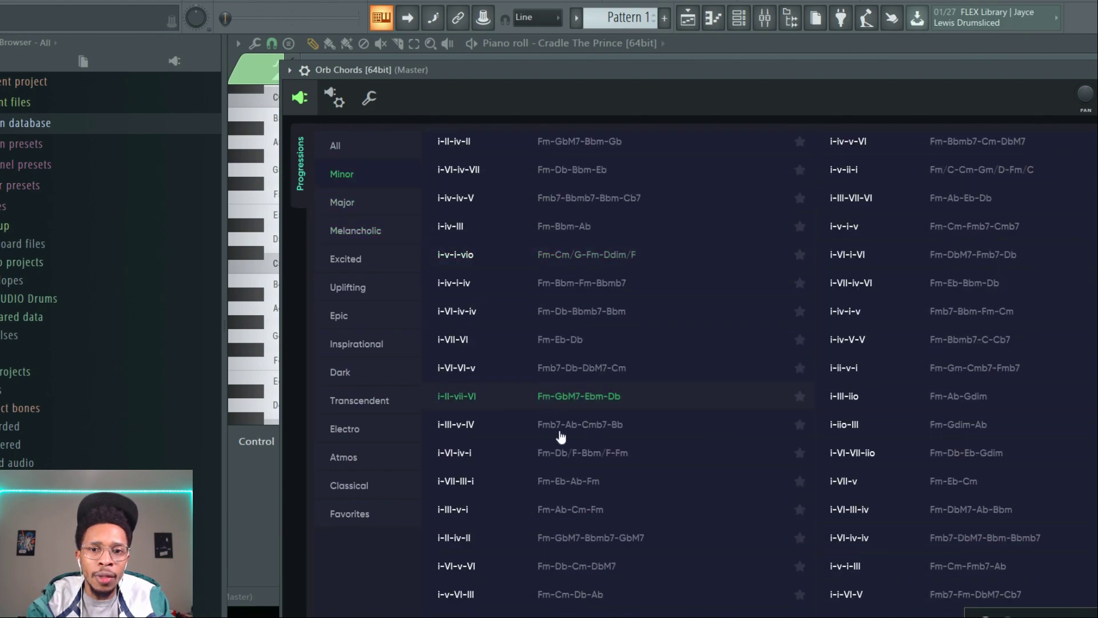
click(561, 483)
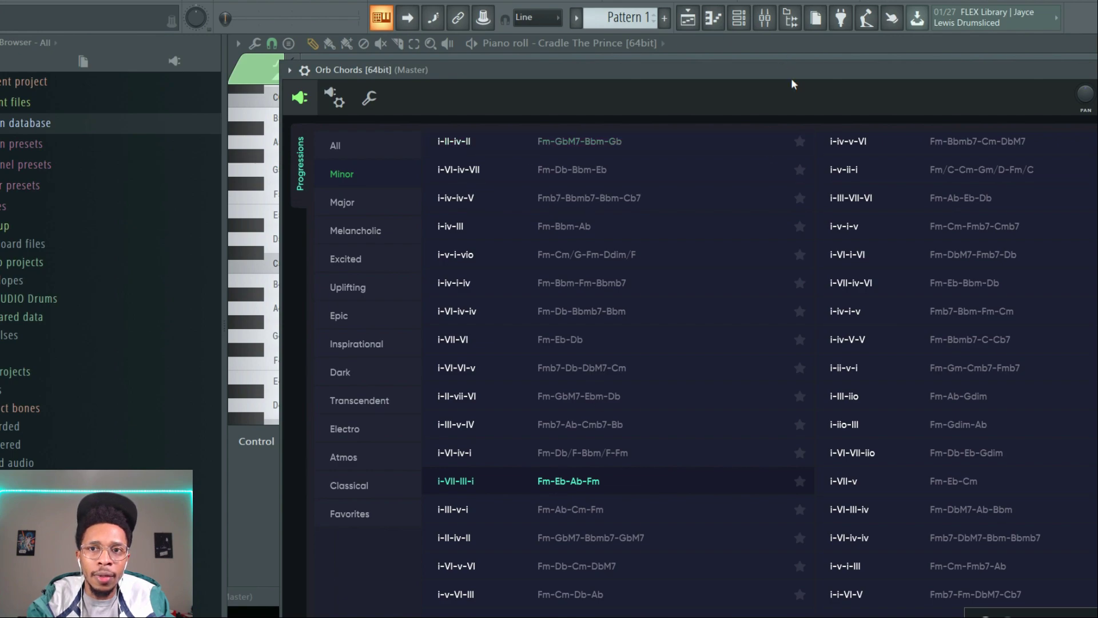
drag(791, 78, 746, 18)
double_click(554, 468)
click(925, 256)
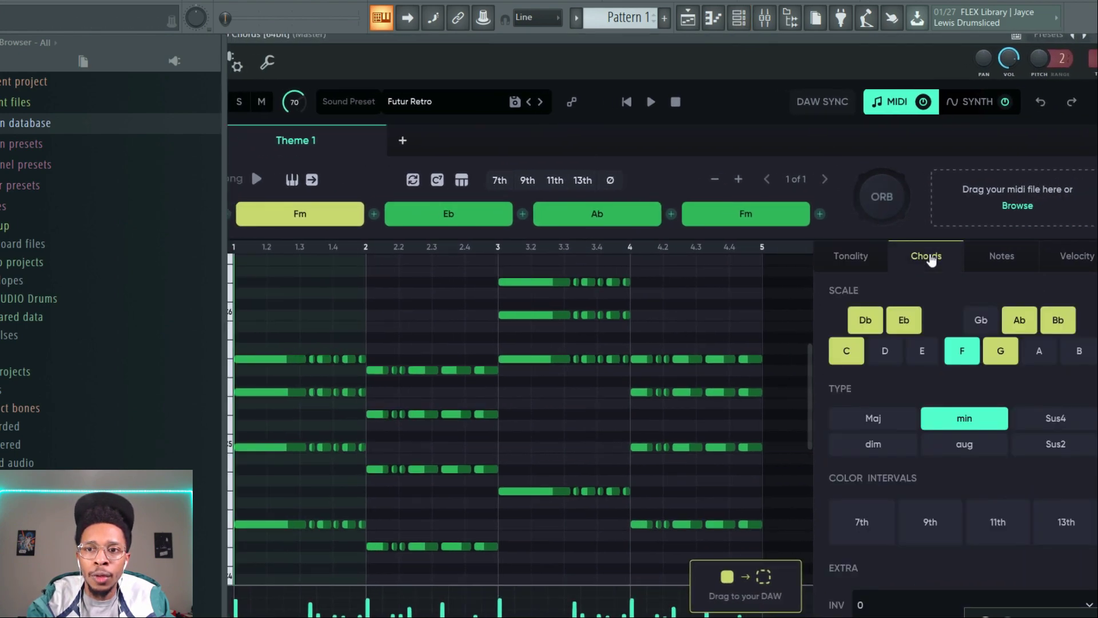
Step: In the chord note settings, lower the complexity to 30, regenerate the pattern and set its density to 0
click(1002, 256)
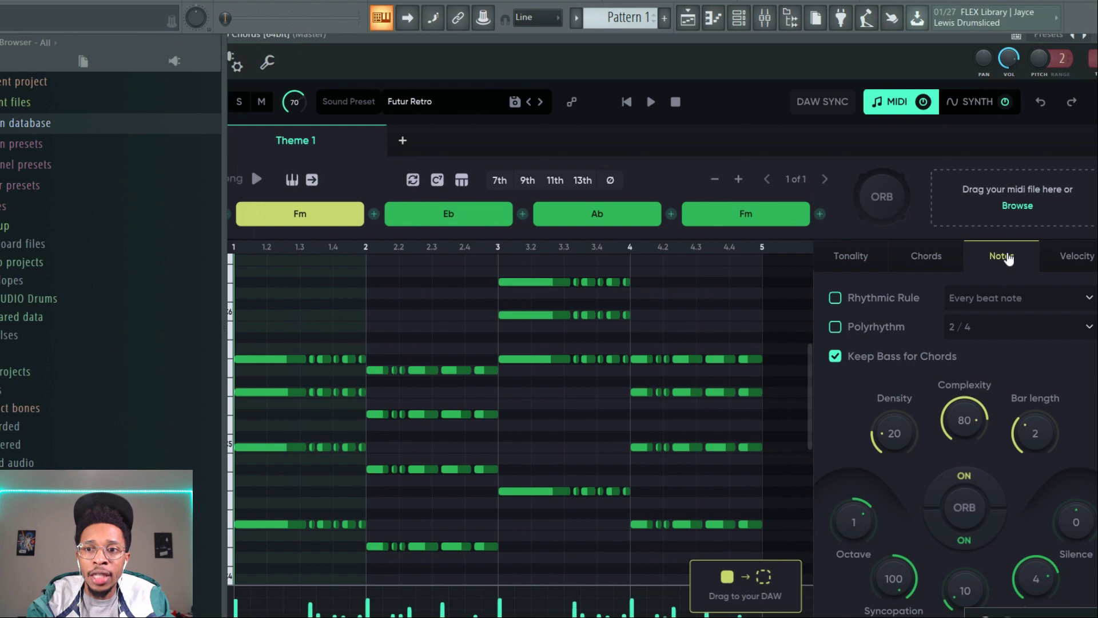
drag(966, 426, 968, 472)
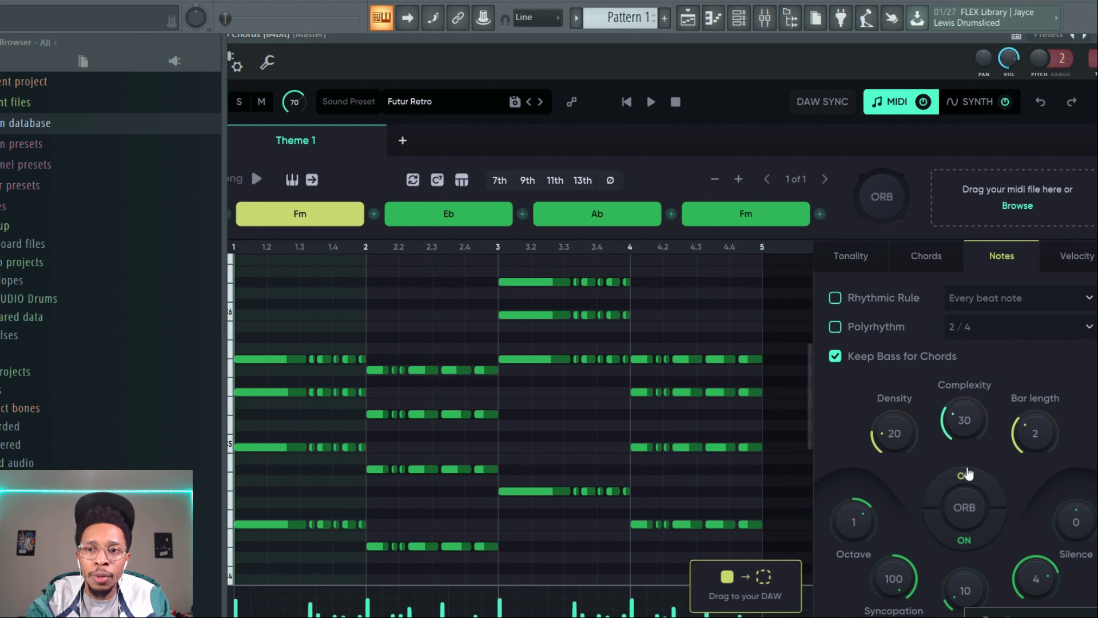
drag(898, 439, 898, 460)
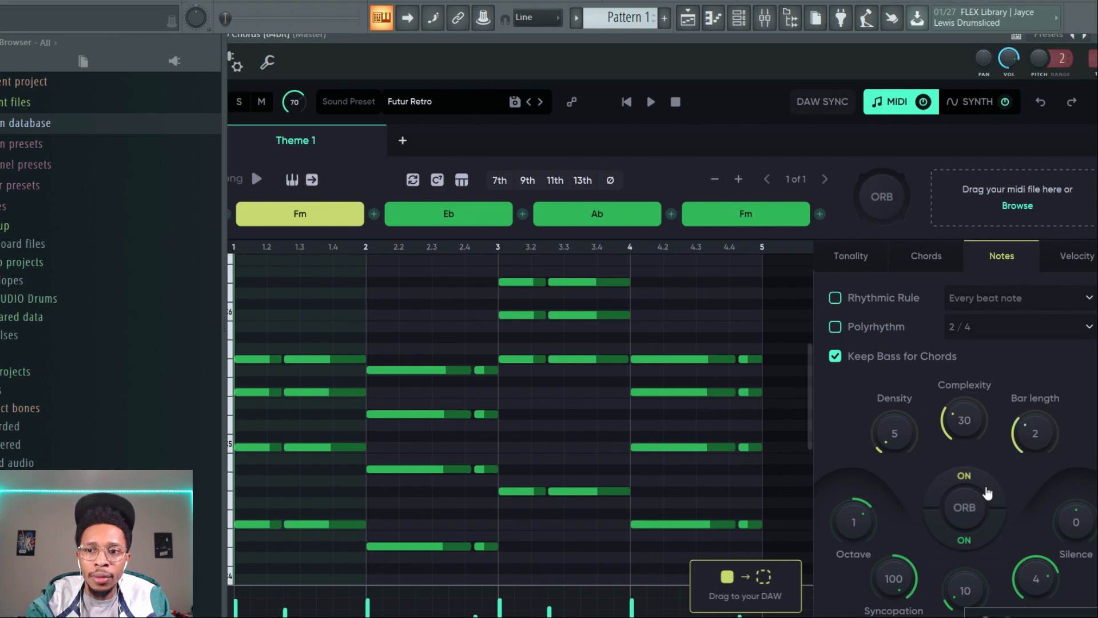
click(967, 511)
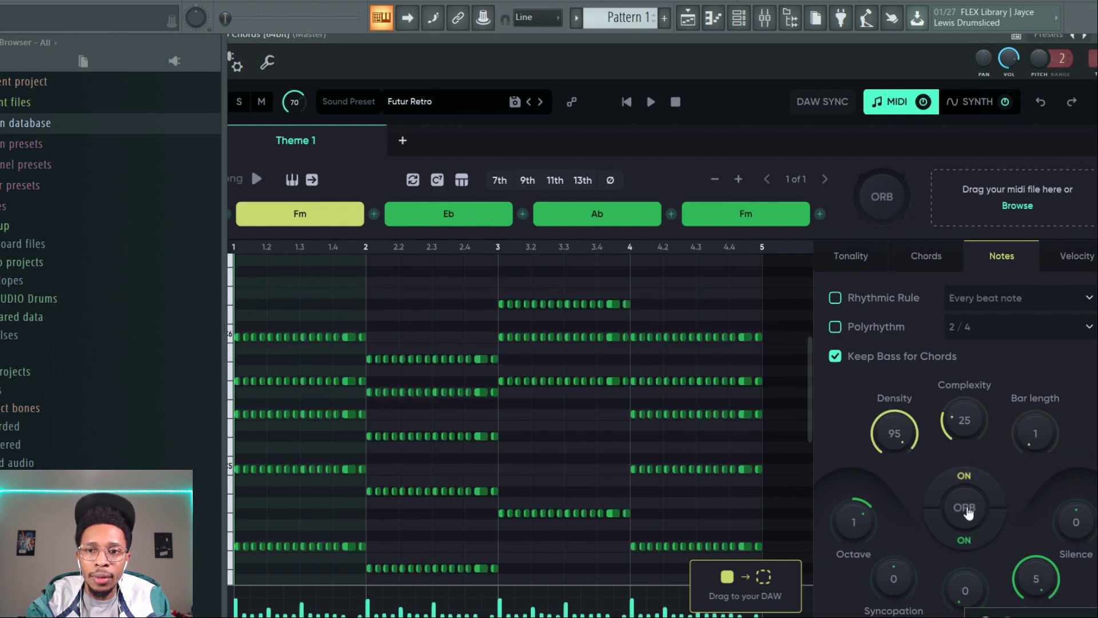
drag(897, 435, 854, 517)
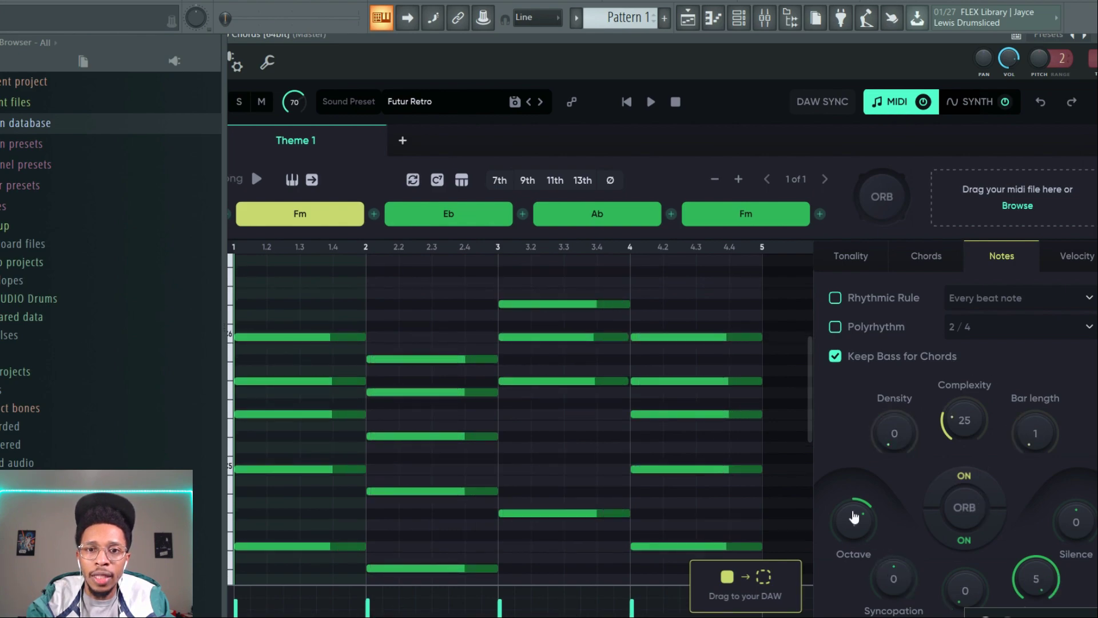
Step: Transfer the generated chord MIDI from Orb Chords onto the first Cradle The Prince channel
drag(796, 39, 414, 20)
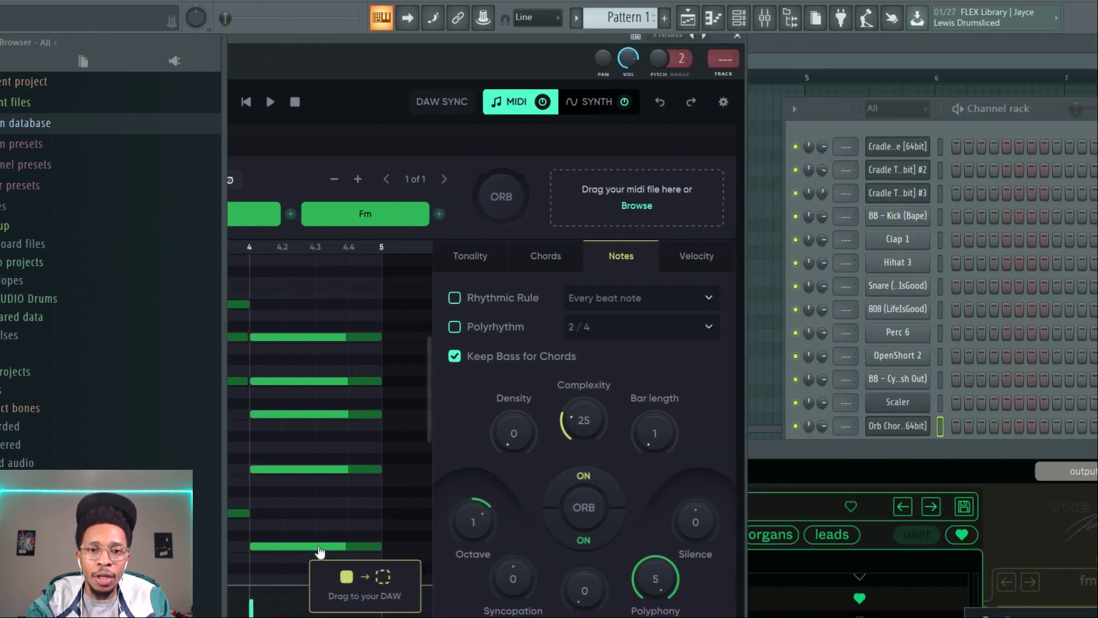
drag(350, 595, 878, 143)
drag(897, 140, 898, 143)
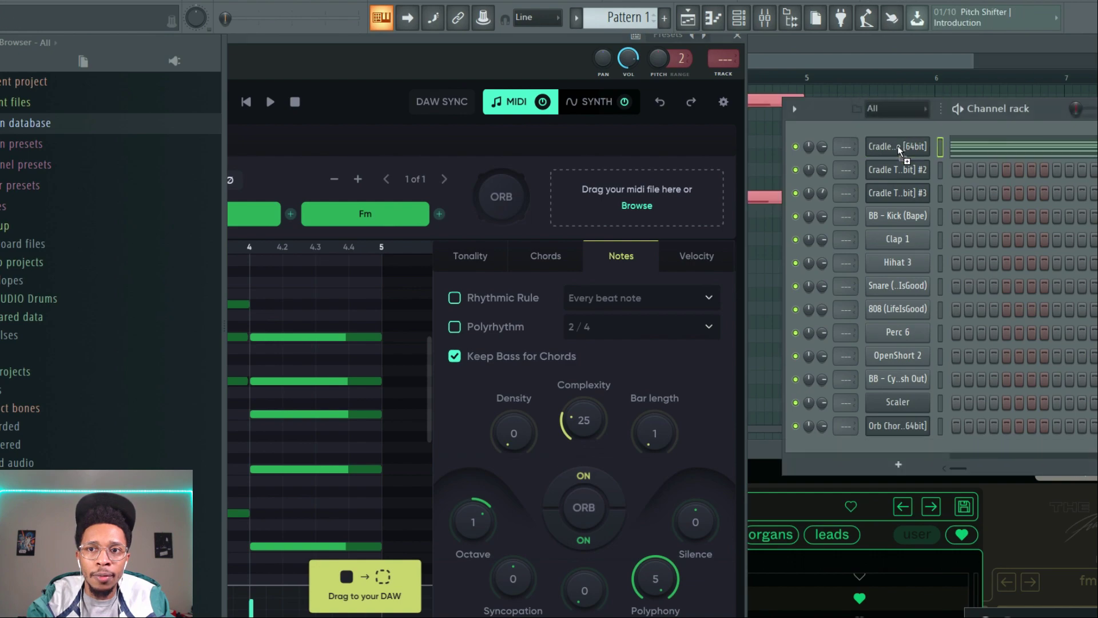
Step: Load the keys preset rapid decline in Cradle The Prince #2 and move its window clear of the channel rack
drag(756, 452, 546, 63)
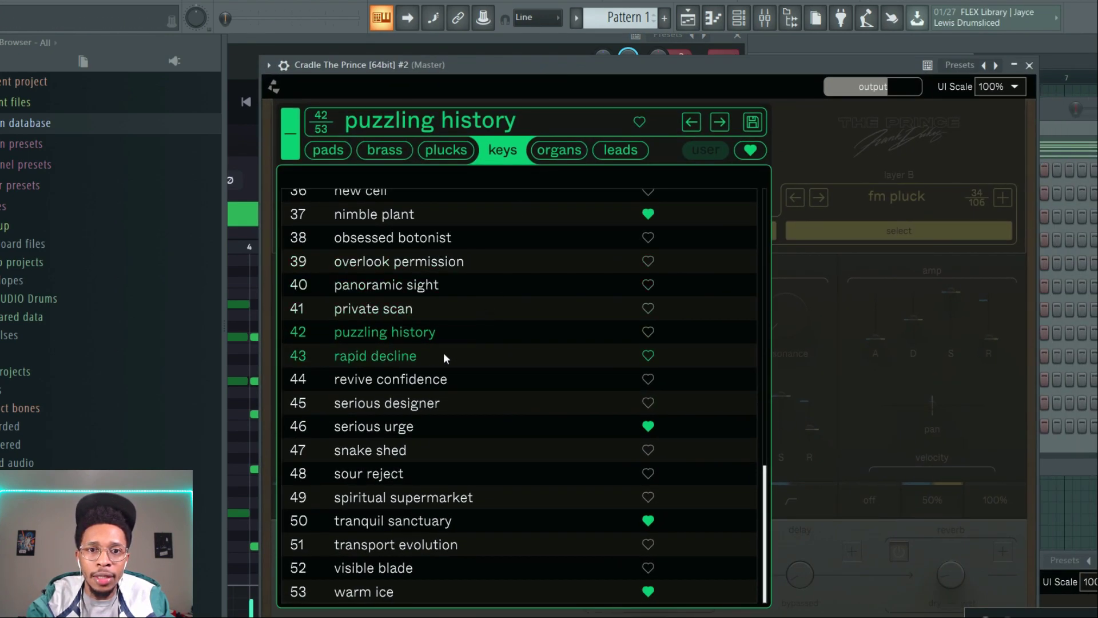
click(406, 354)
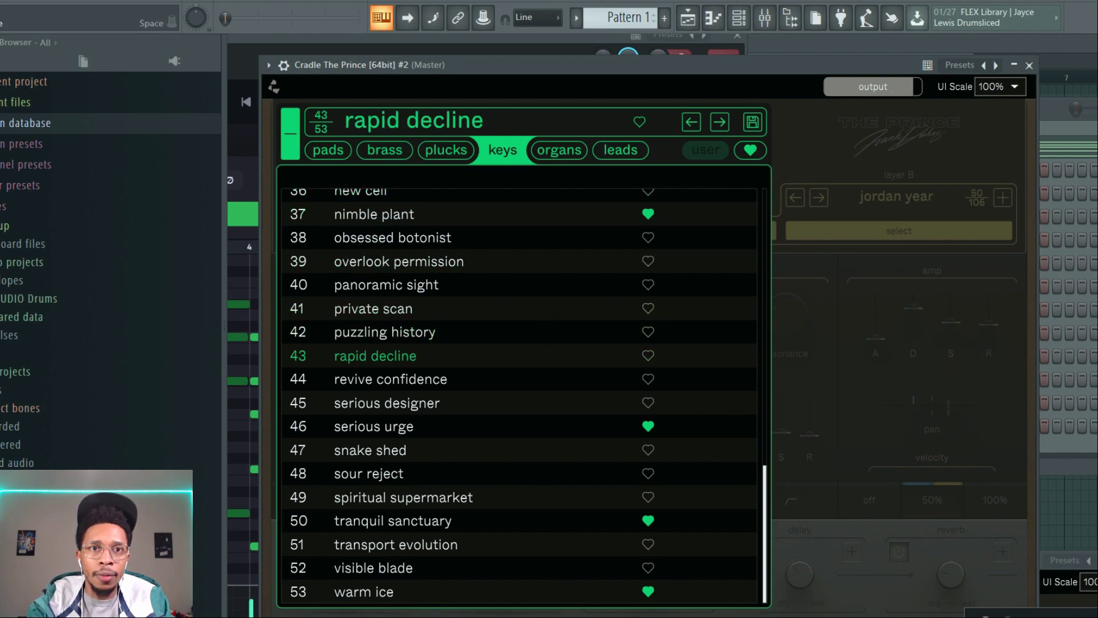
drag(235, 18, 255, 18)
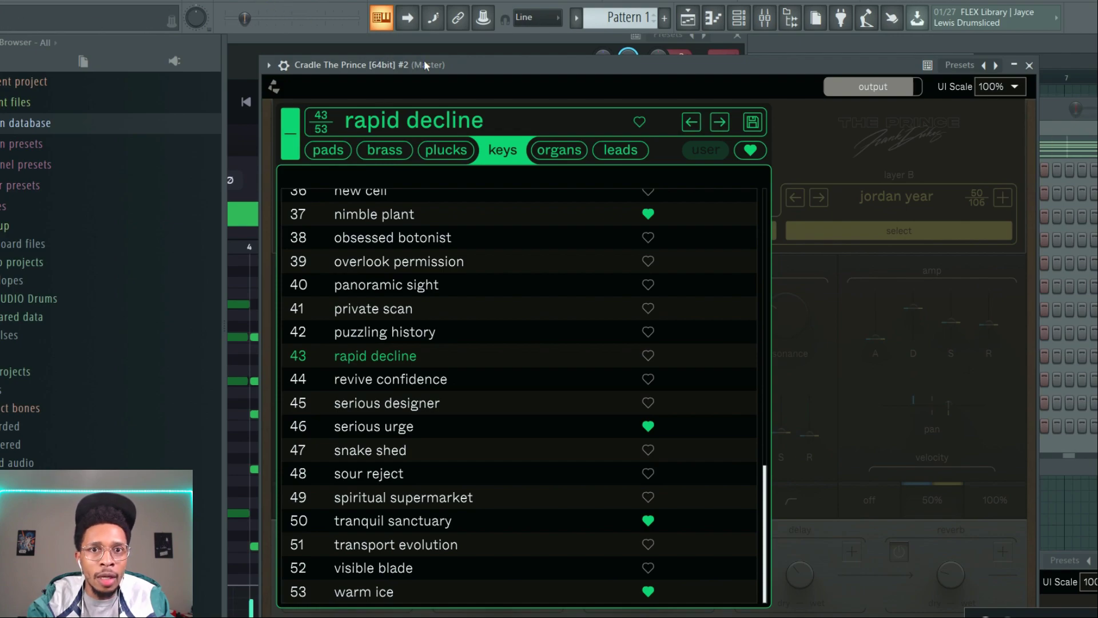
drag(426, 62, 431, 311)
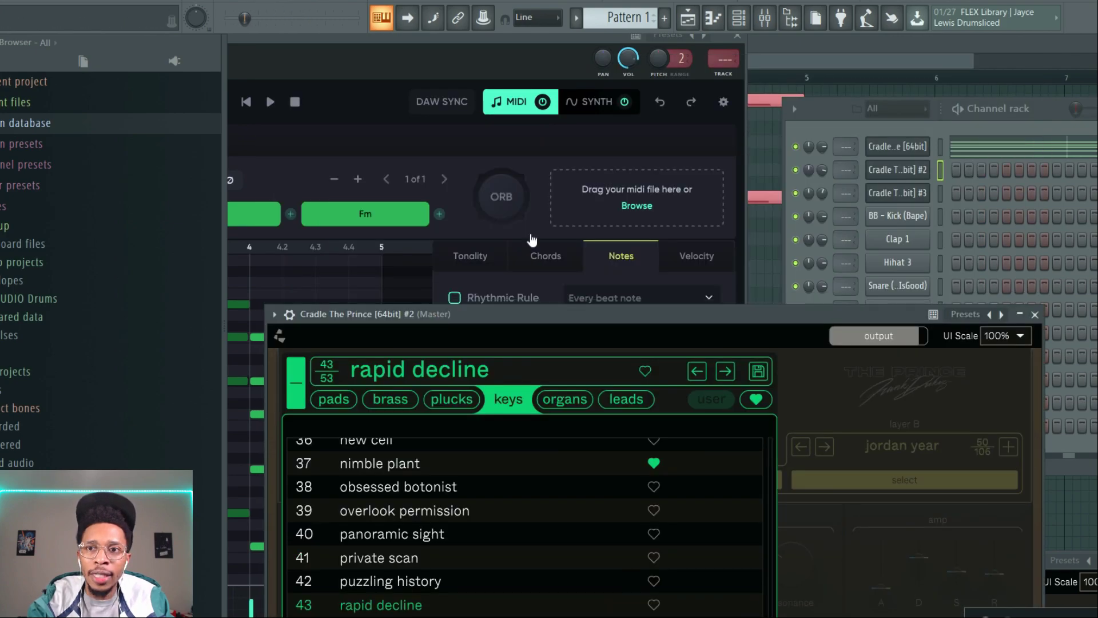
Step: Copy the chord notes from the first Cradle The Prince channel into Cradle The Prince #2
right_click(880, 149)
click(1032, 160)
right_click(915, 165)
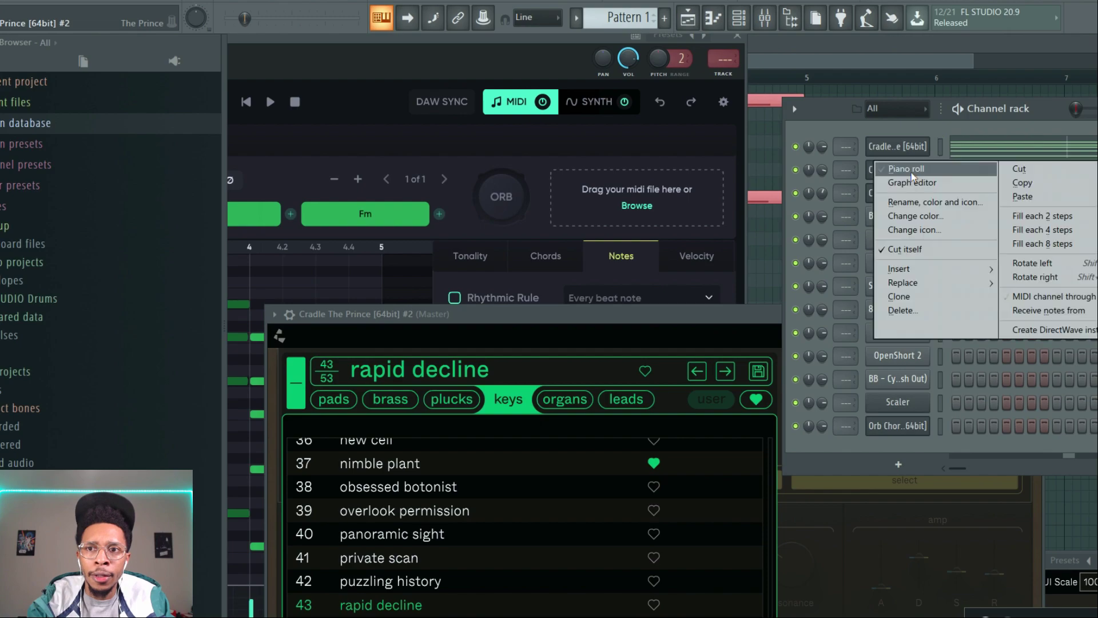
click(1034, 187)
click(921, 169)
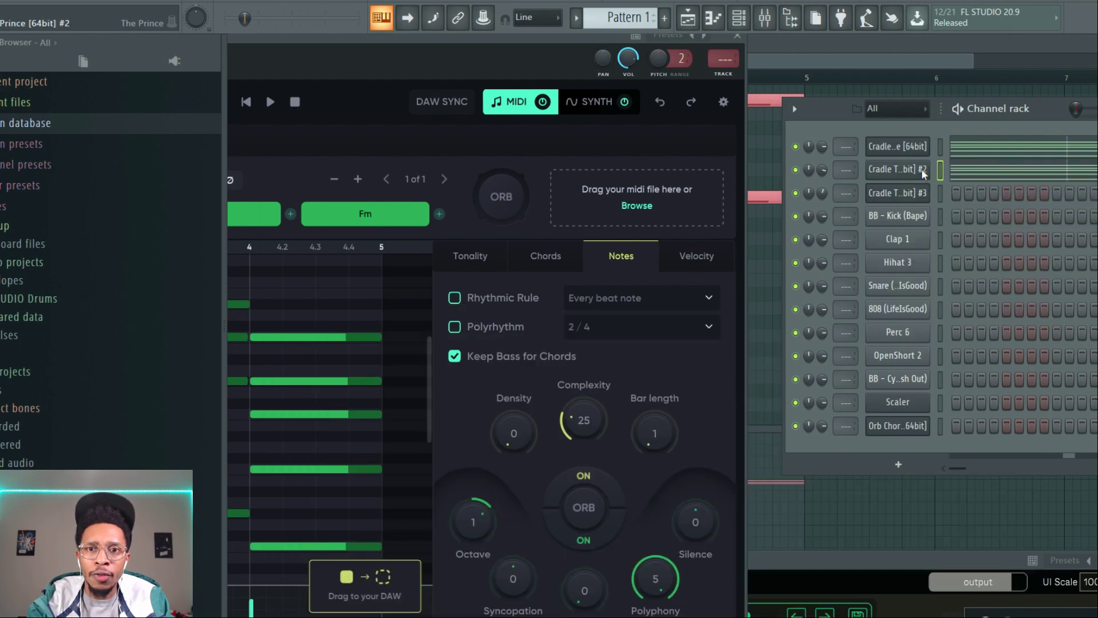
Step: Load the plucks preset rusty chains in Cradle The Prince #2 and audition it with the chords
click(921, 169)
drag(654, 315, 656, 107)
click(475, 199)
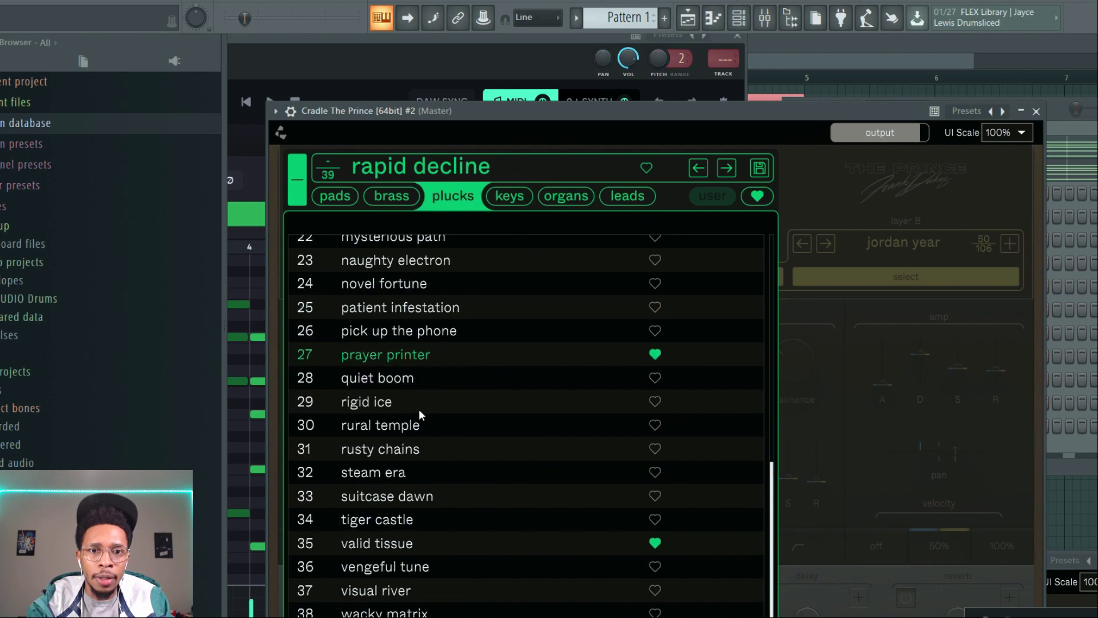
click(393, 448)
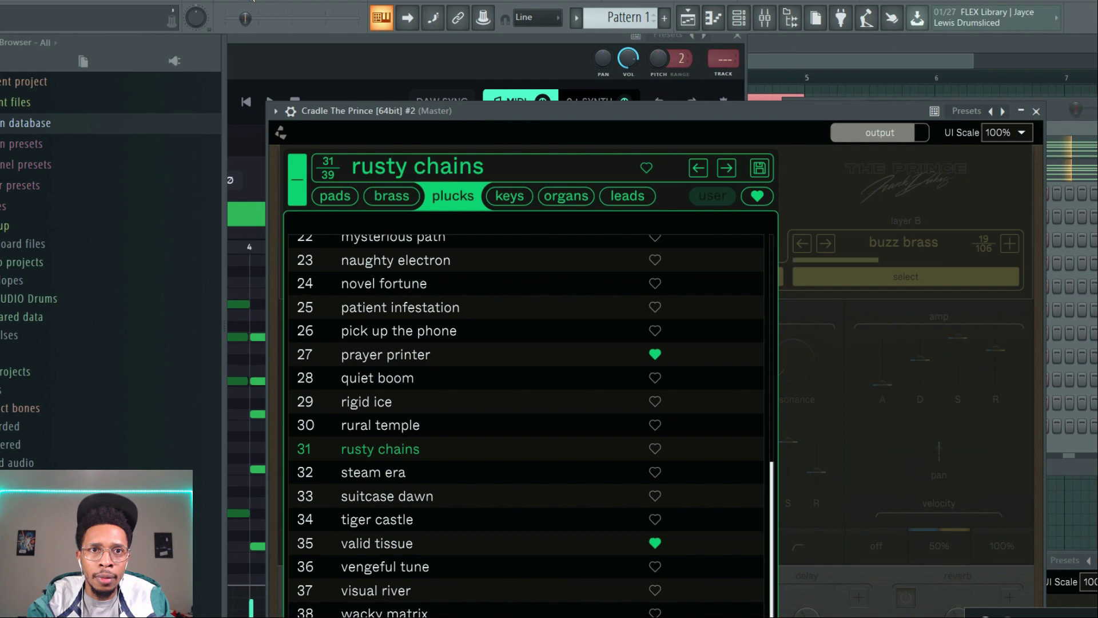
drag(244, 19, 251, 1)
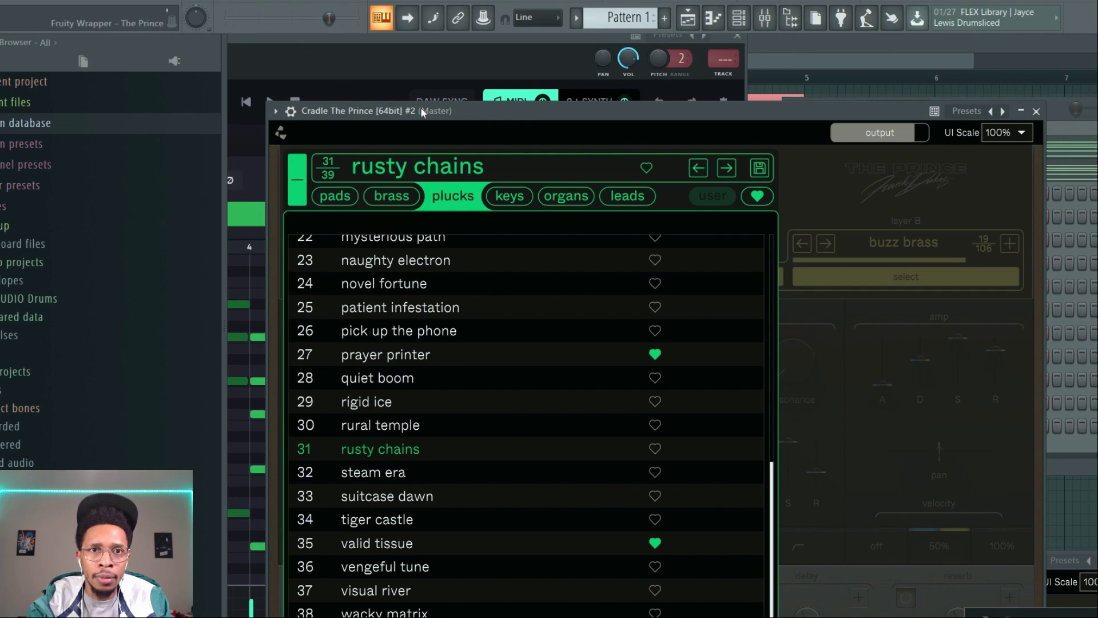
key(space)
key(space)
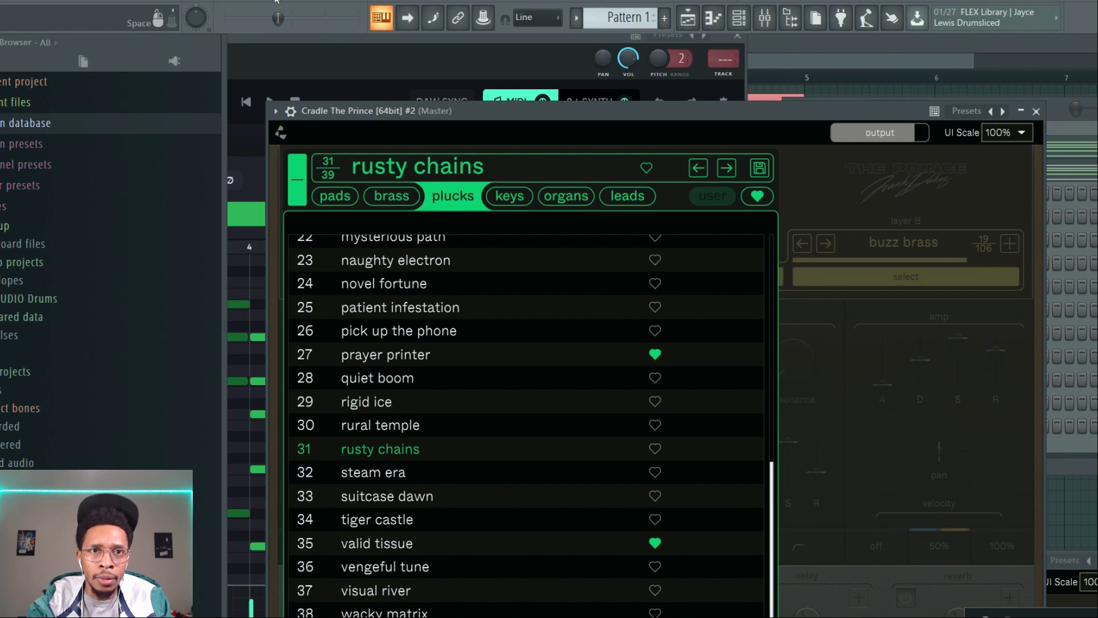
Step: Close the preset browser and enable the noise effect on rusty chains, blending it to 26% wet during playback
drag(469, 114, 482, 25)
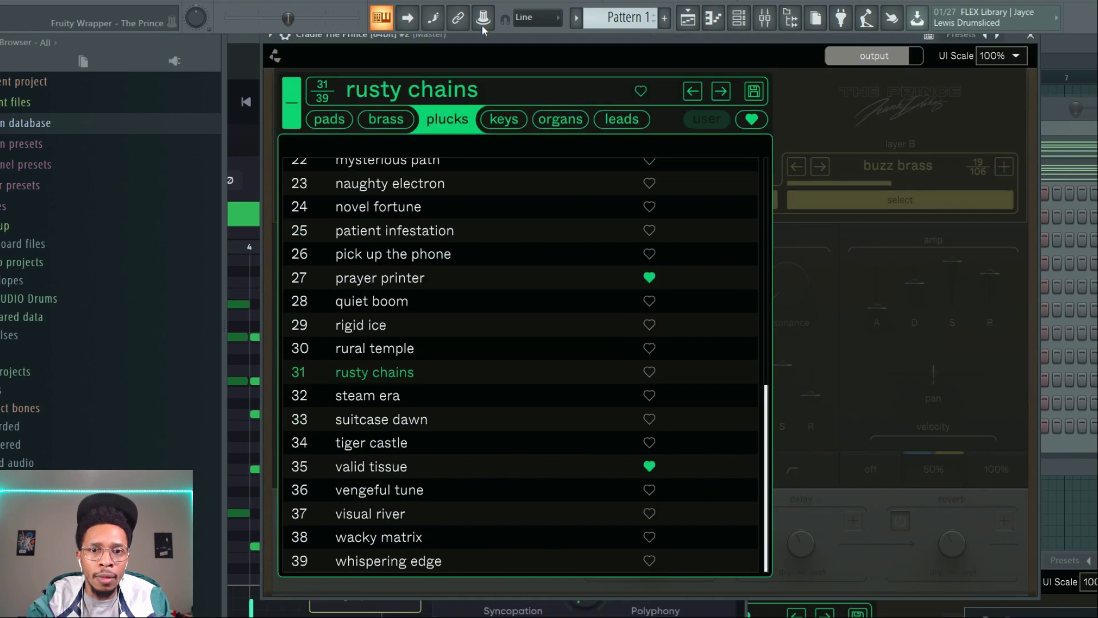
click(838, 103)
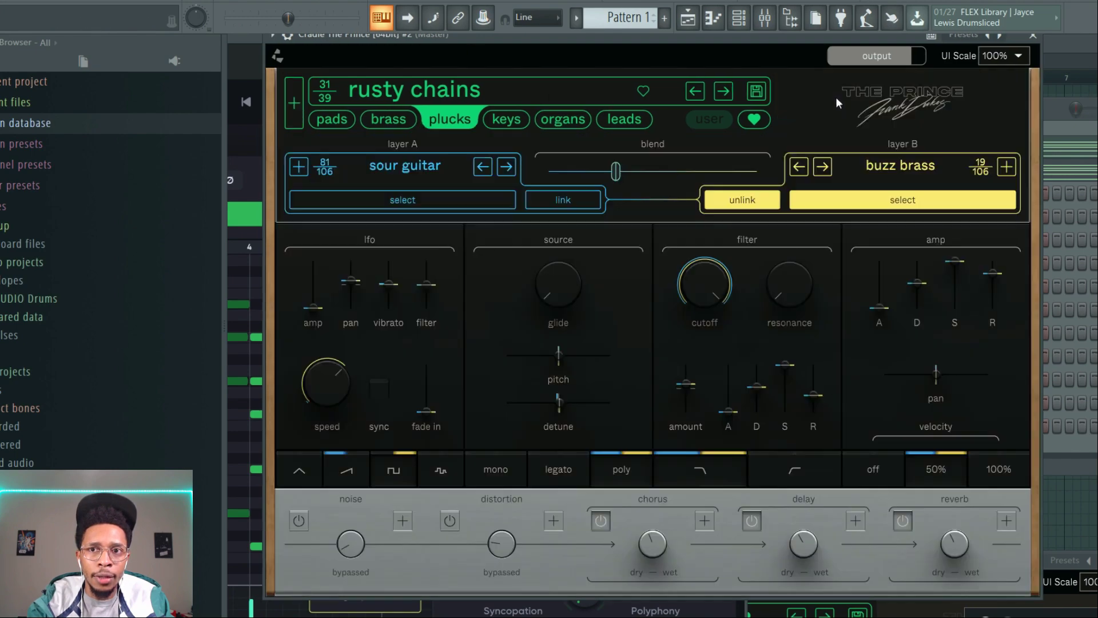
click(299, 521)
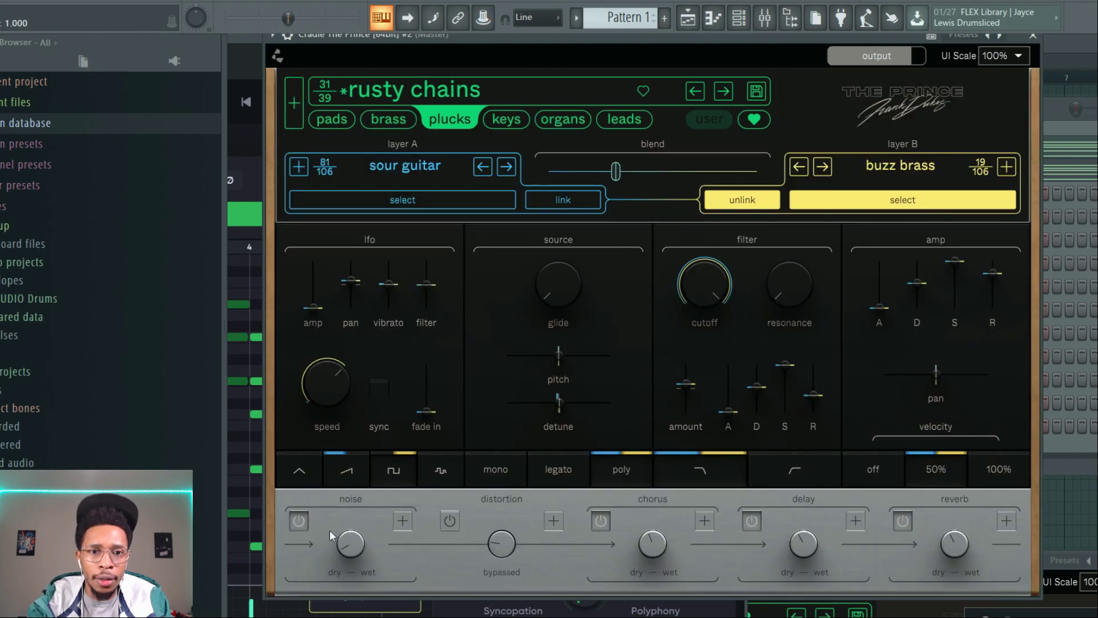
drag(350, 540, 347, 497)
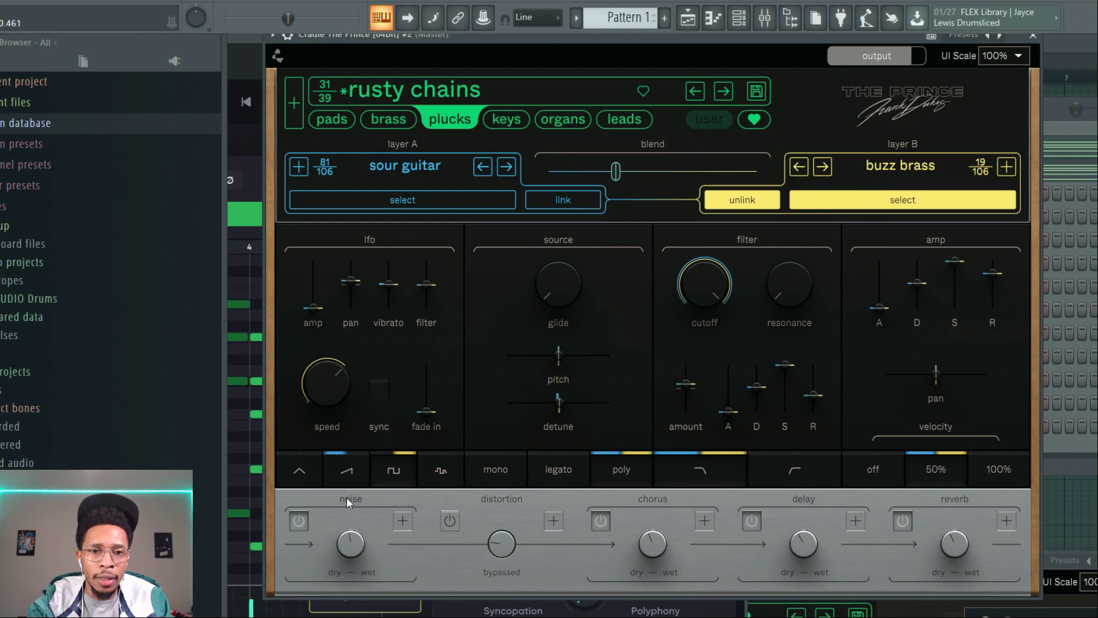
key(space)
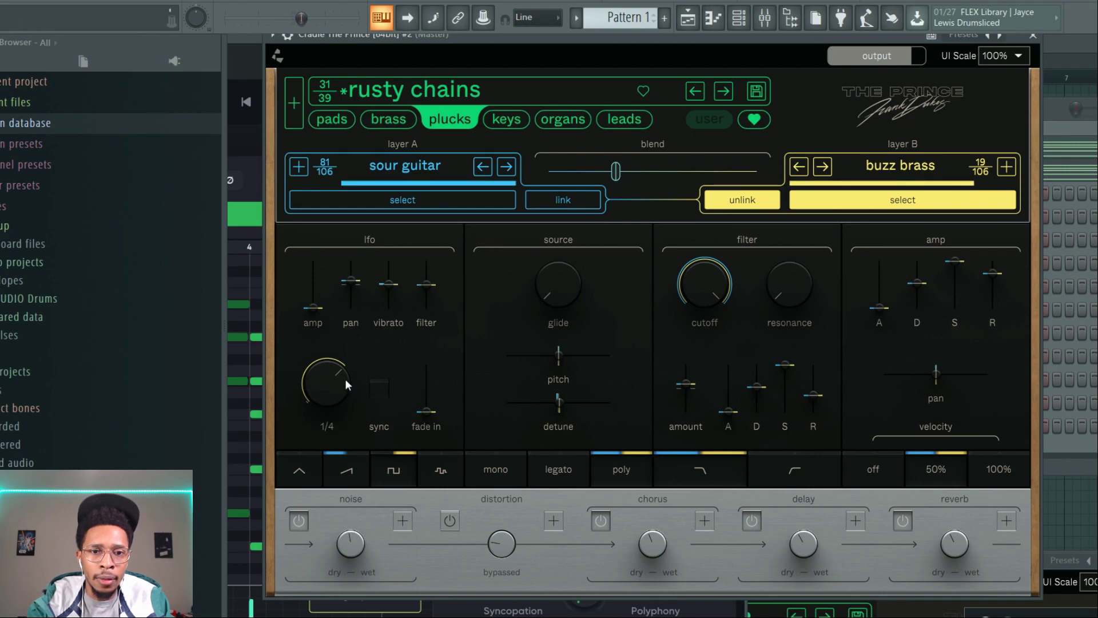
drag(347, 545, 346, 565)
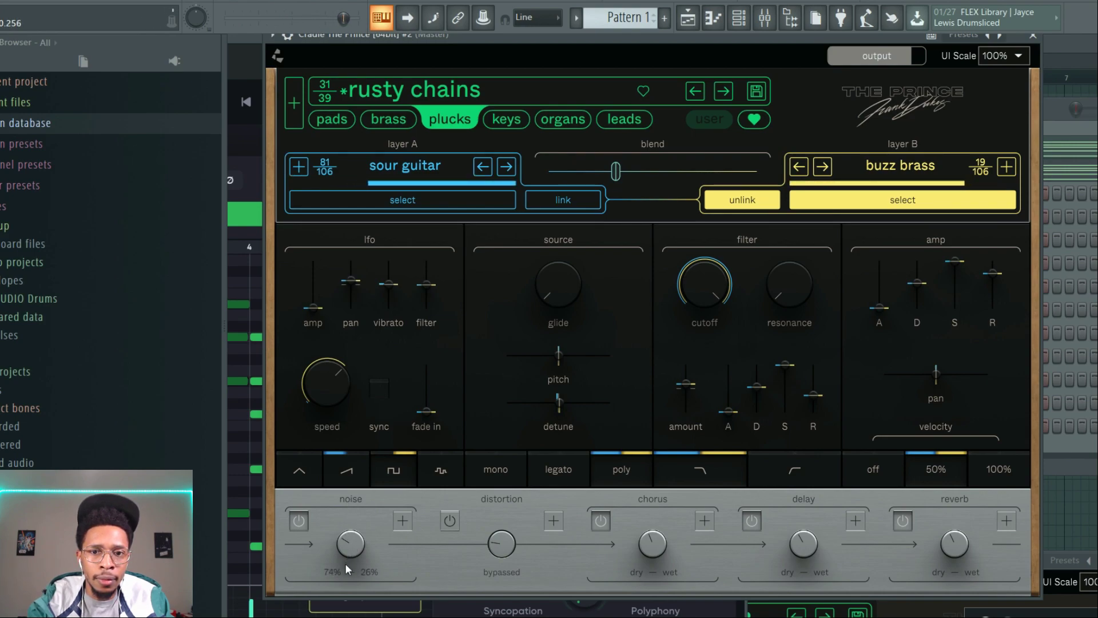
Step: Raise the chorus on rusty chains to about 66% wet, fine-tune the delay mix and add a little glide
drag(652, 541, 657, 506)
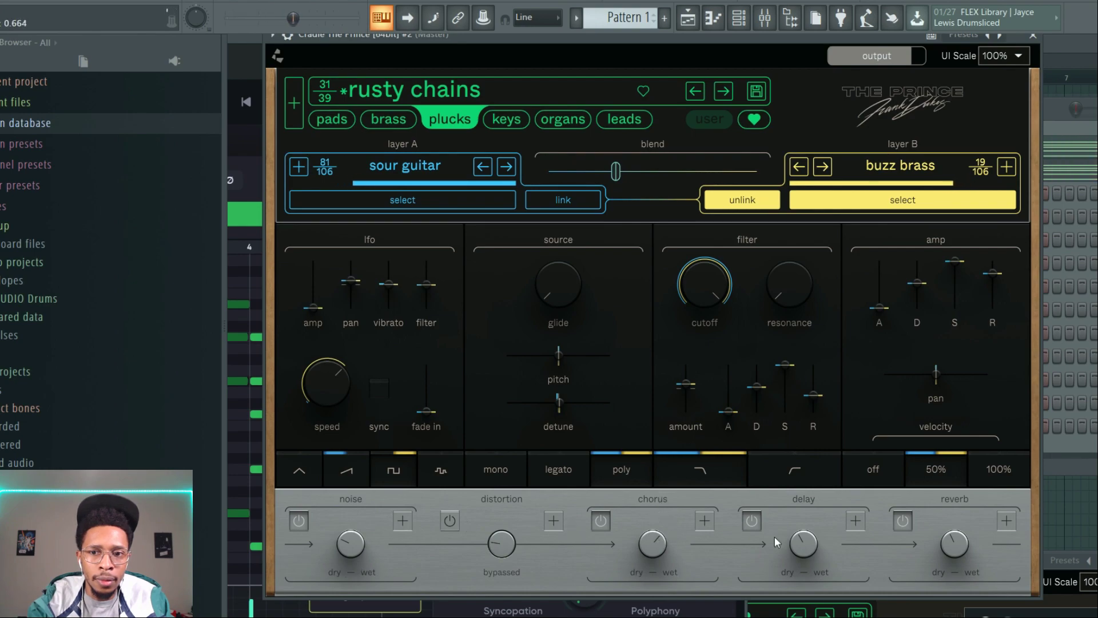
click(801, 542)
drag(801, 542, 796, 535)
drag(574, 288, 565, 276)
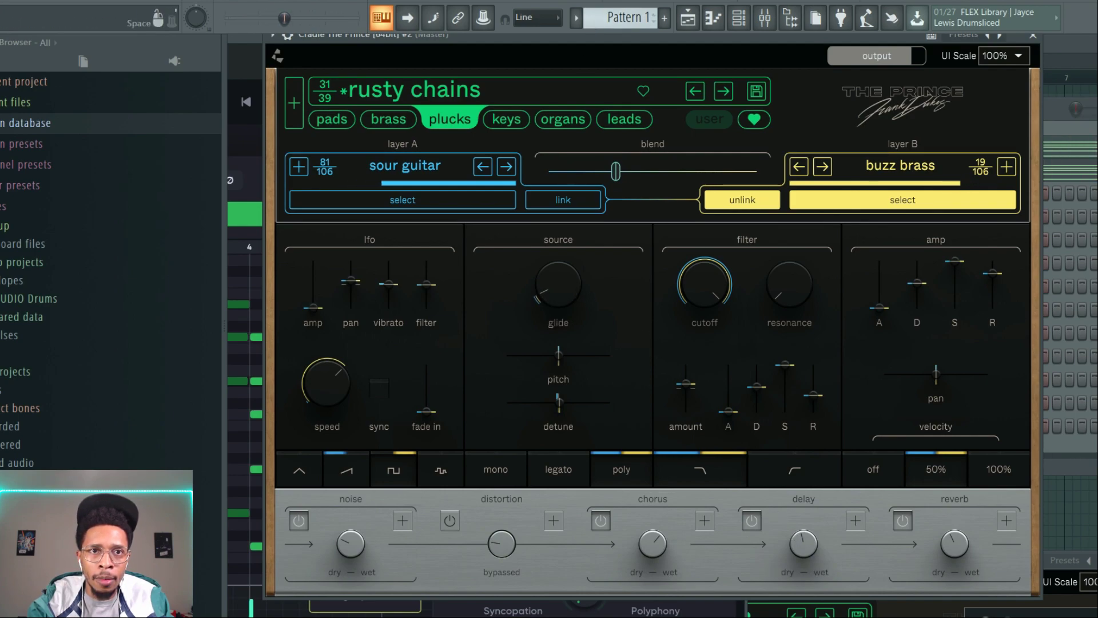
Step: Add an Orb Melody [64bit] instrument to the channel rack and show its tonality settings
drag(447, 41, 942, 493)
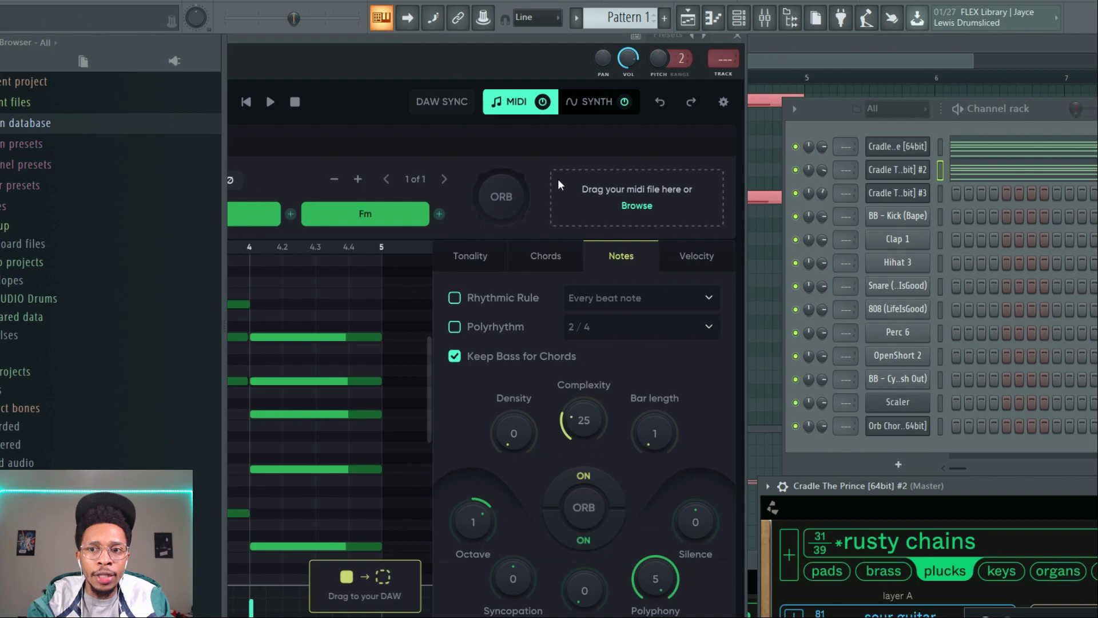
click(895, 459)
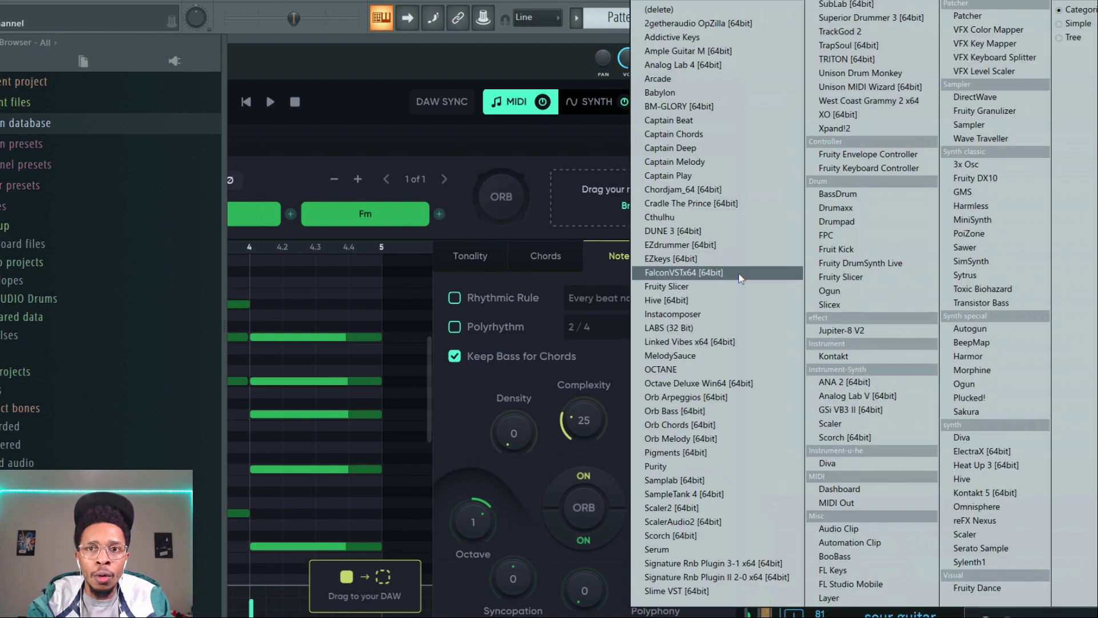
click(691, 437)
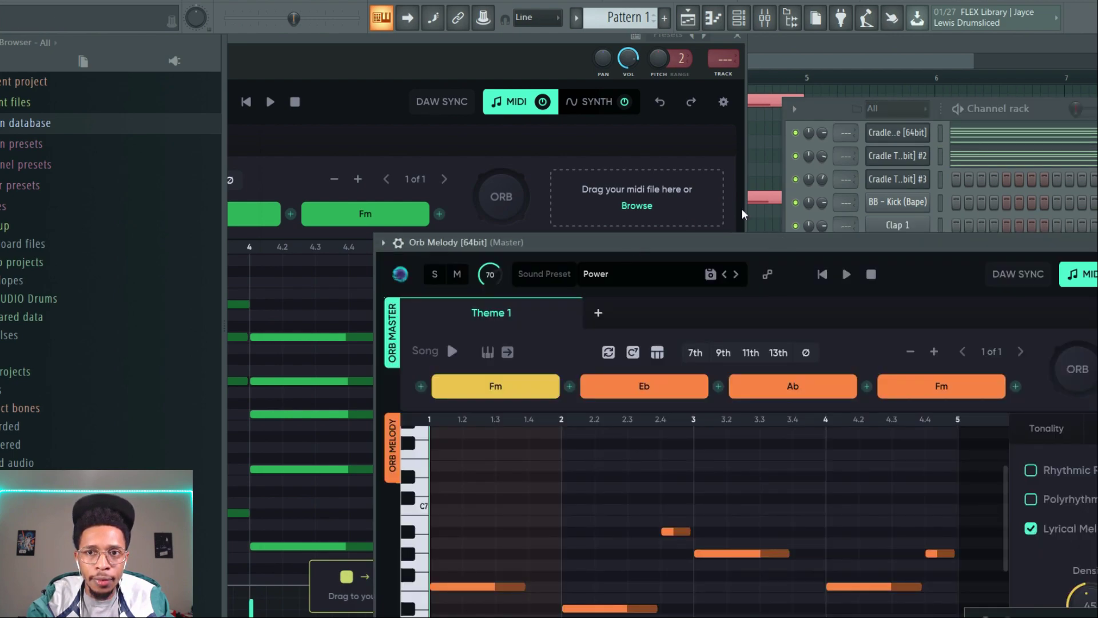
drag(740, 246, 560, 89)
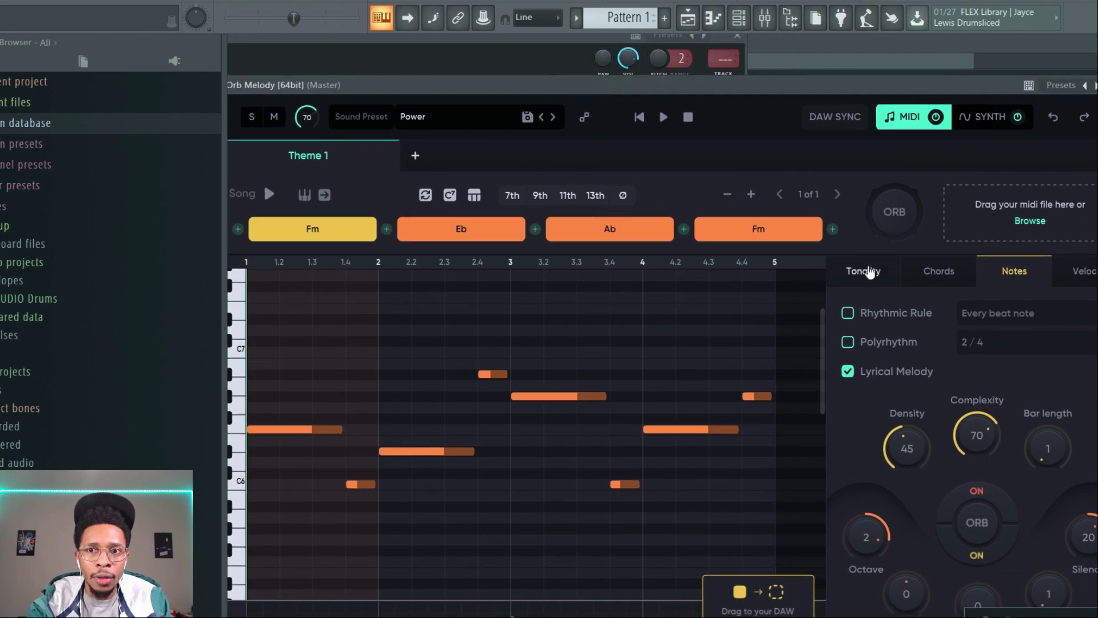
click(868, 272)
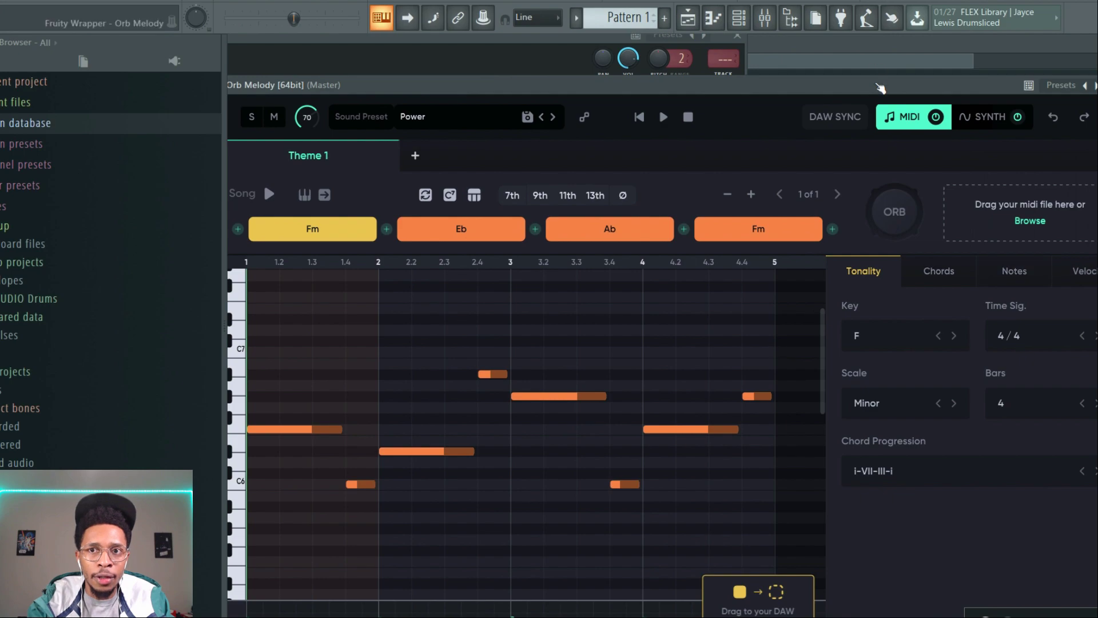
Step: Transfer the generated Orb Melody MIDI onto Cradle The Prince #3 and open that instrument beside the channel rack
drag(881, 83, 584, 43)
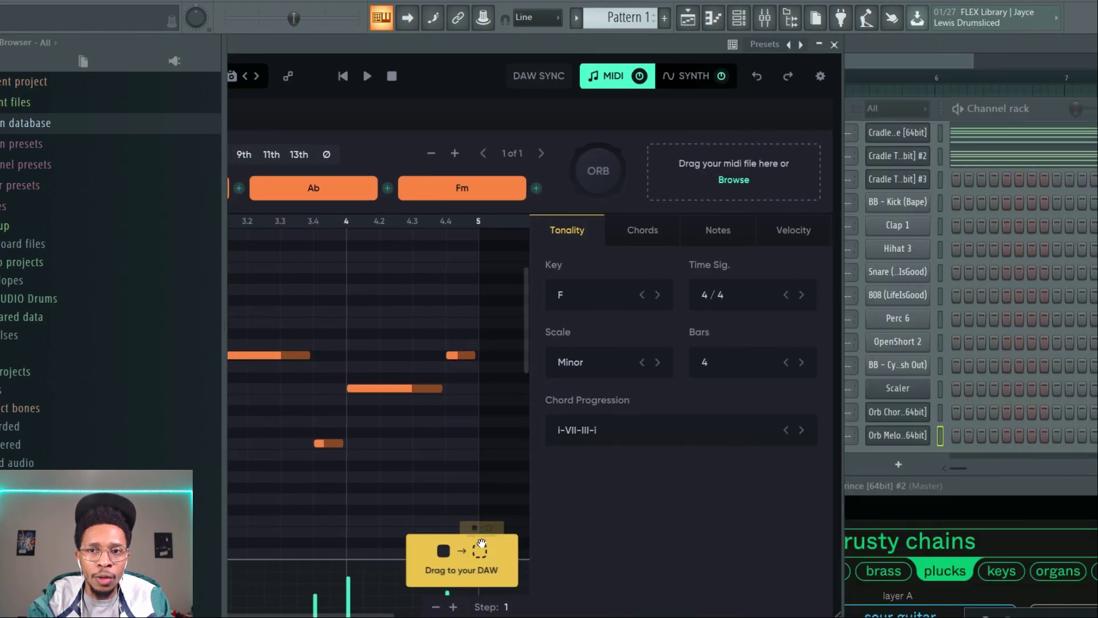
drag(482, 540, 901, 183)
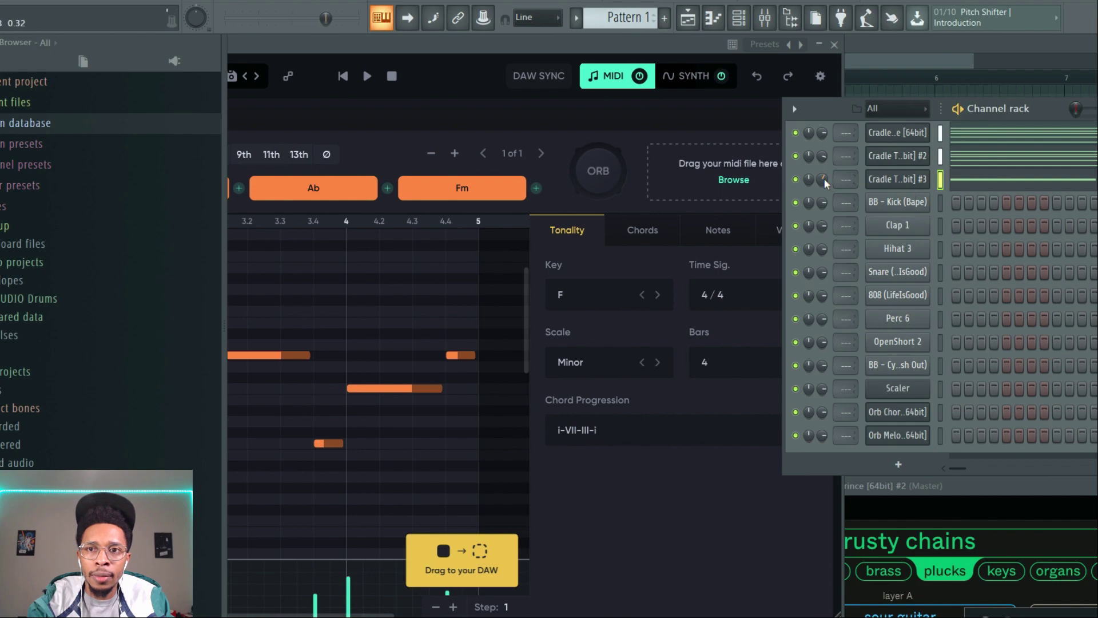
click(901, 177)
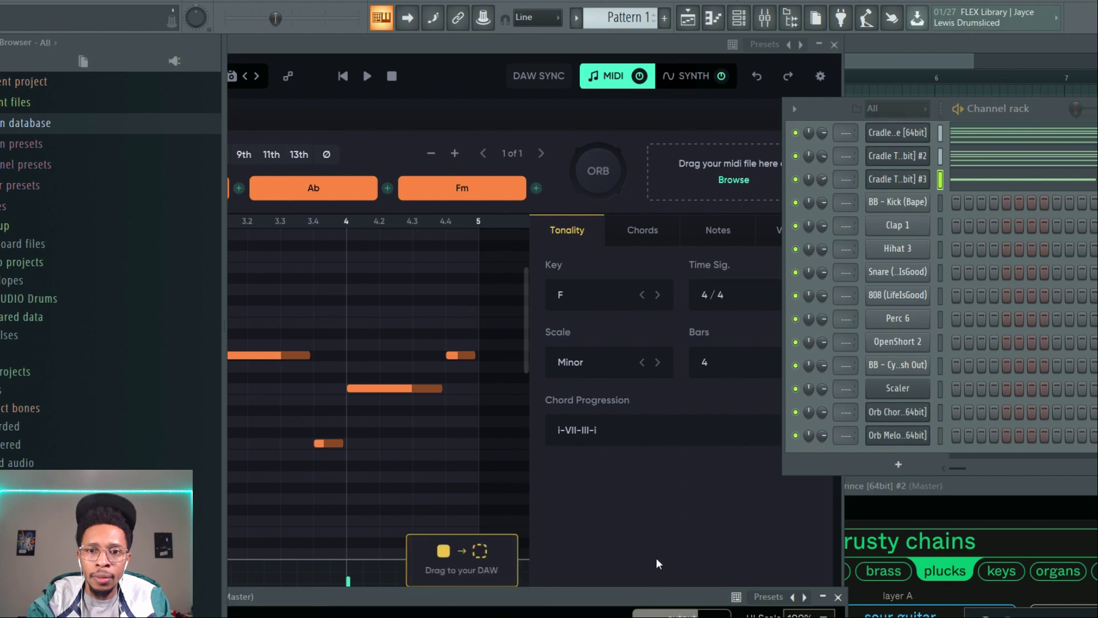
drag(654, 593, 650, 480)
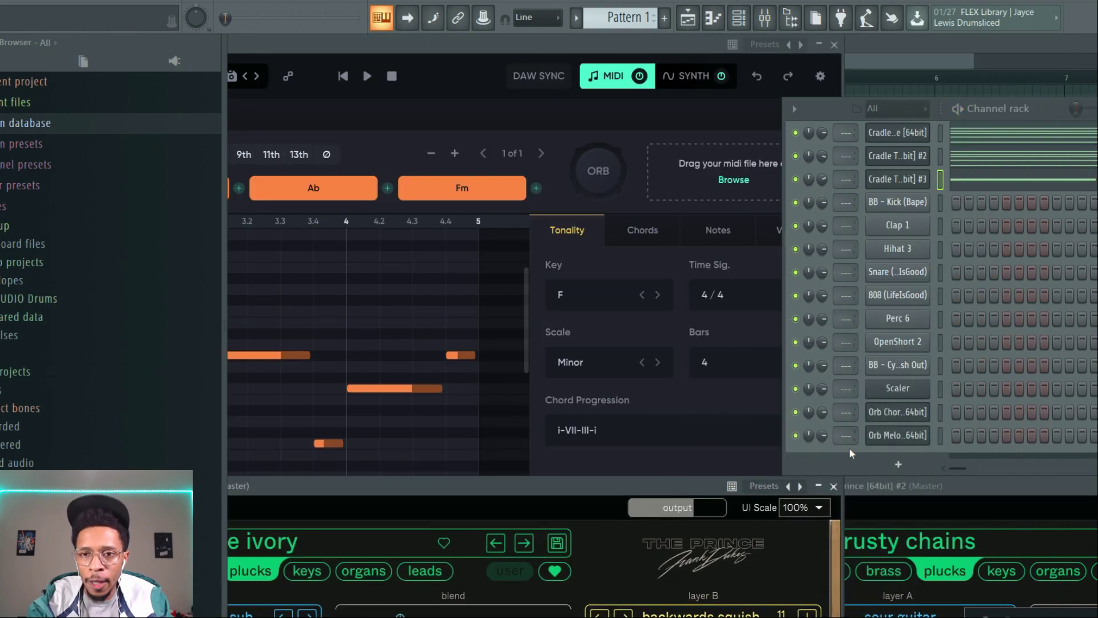
Step: Clone the Cradle The Prince #3 channel to get another instance for layering
right_click(898, 178)
click(915, 305)
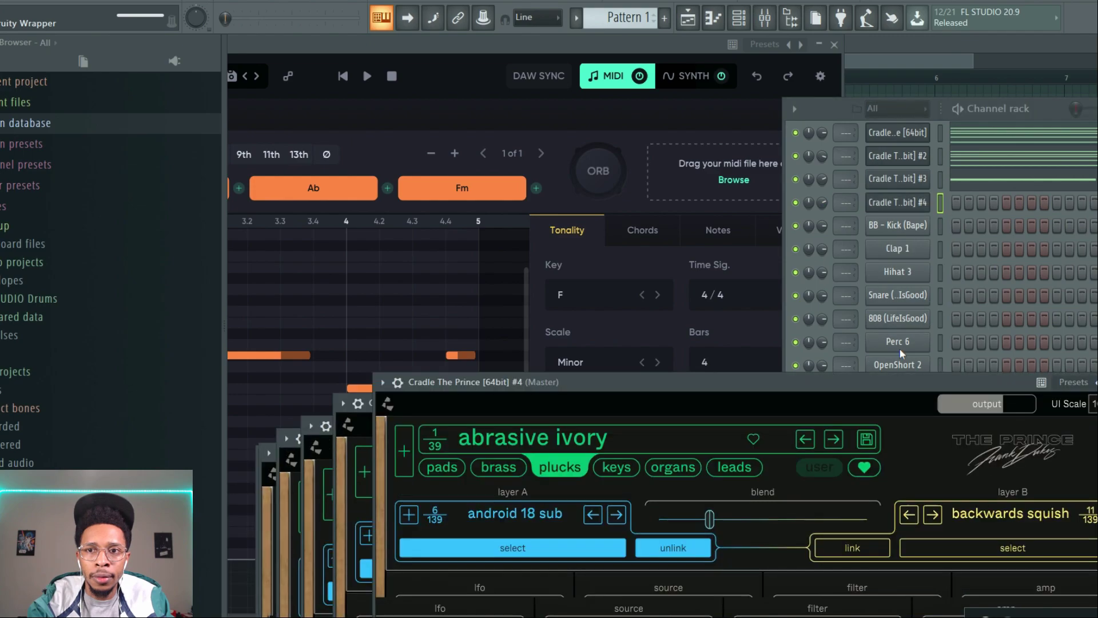
Step: Add an Orb Arpeggios [64bit] instrument to the channel rack and transfer its generated MIDI onto Cradle The Prince #4
drag(776, 387, 1042, 523)
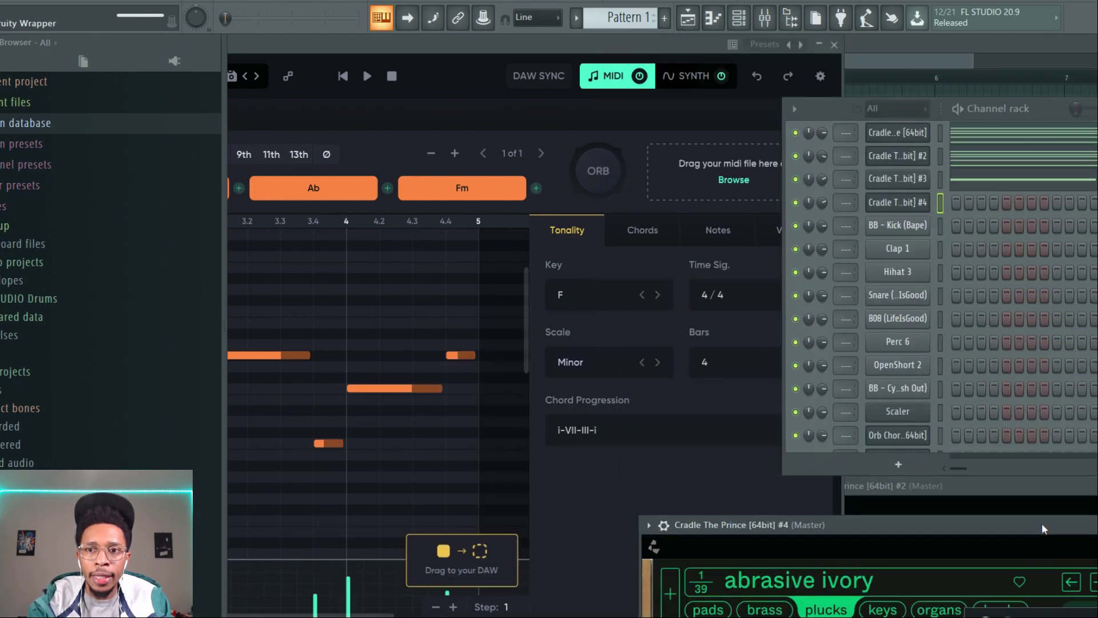
scroll(897, 436, down, 2)
click(895, 462)
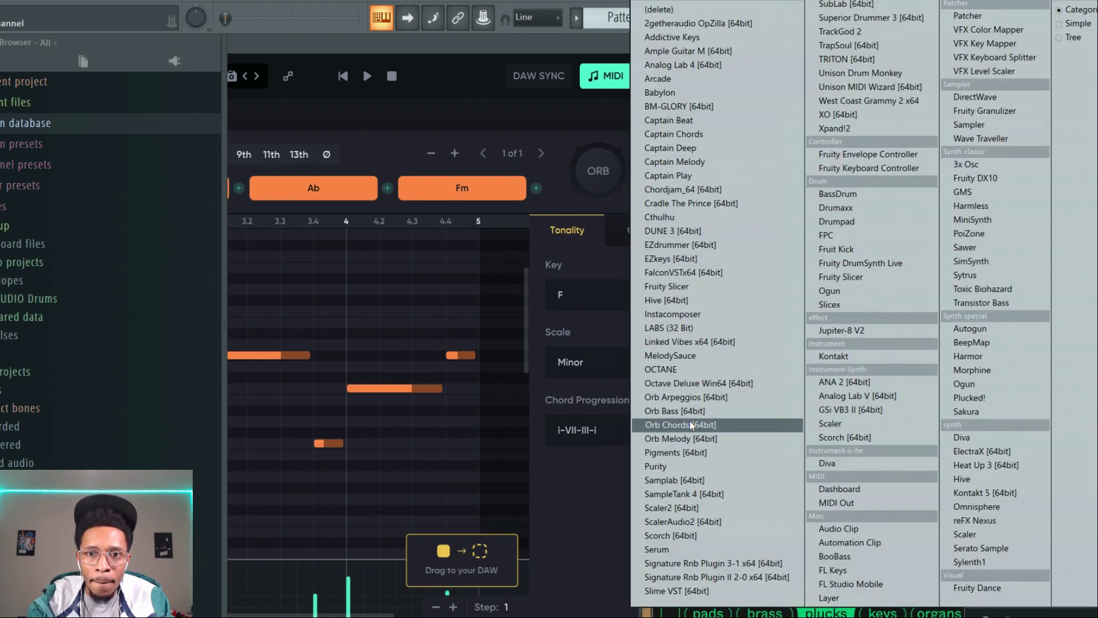
click(690, 397)
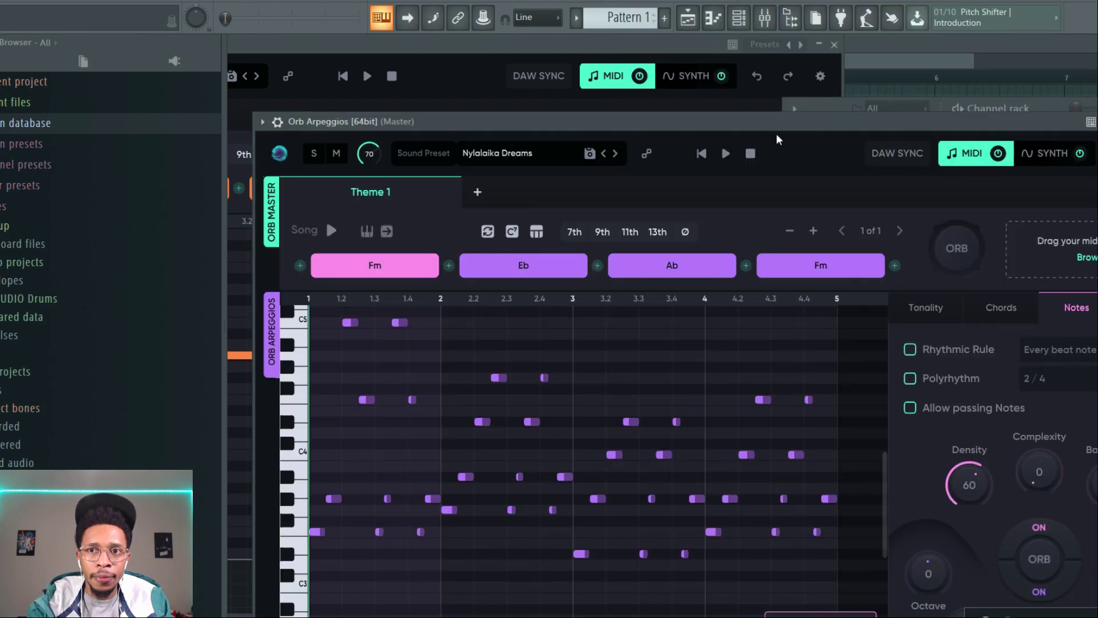
drag(777, 136, 248, 23)
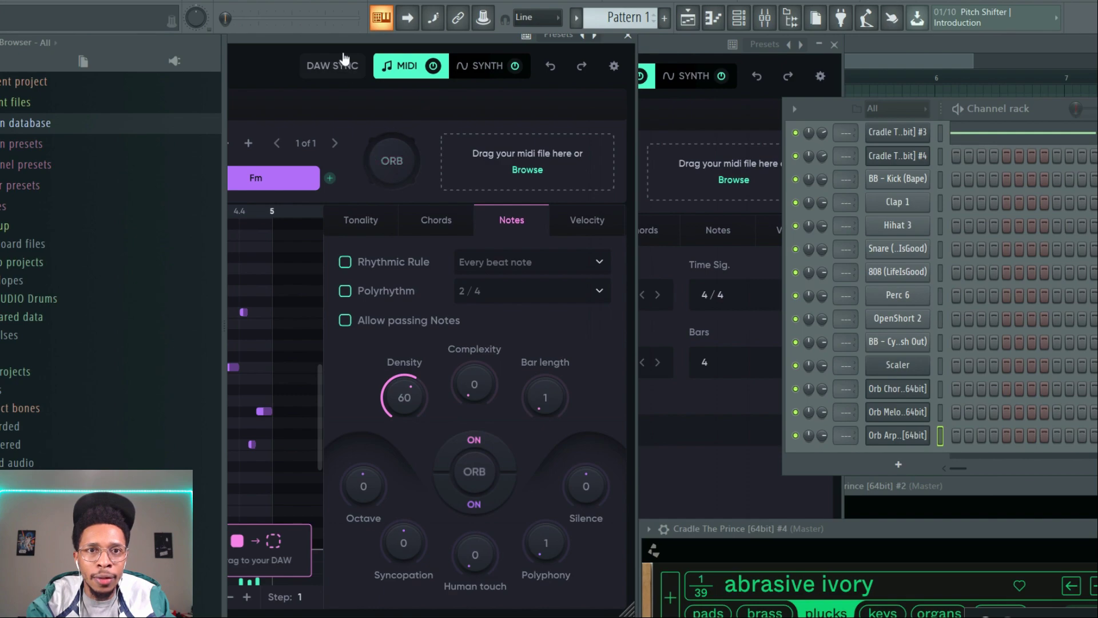
drag(267, 565, 912, 155)
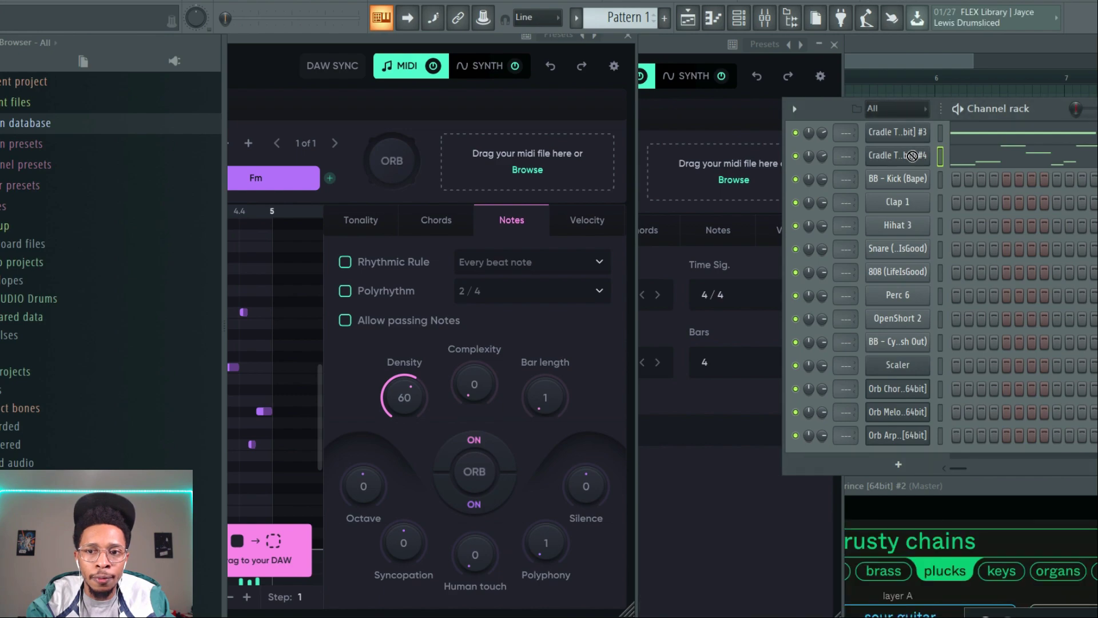
Step: Load the plucks preset tiger castle in Cradle The Prince #4 and move its window clear of the channel rack
drag(837, 540, 492, 81)
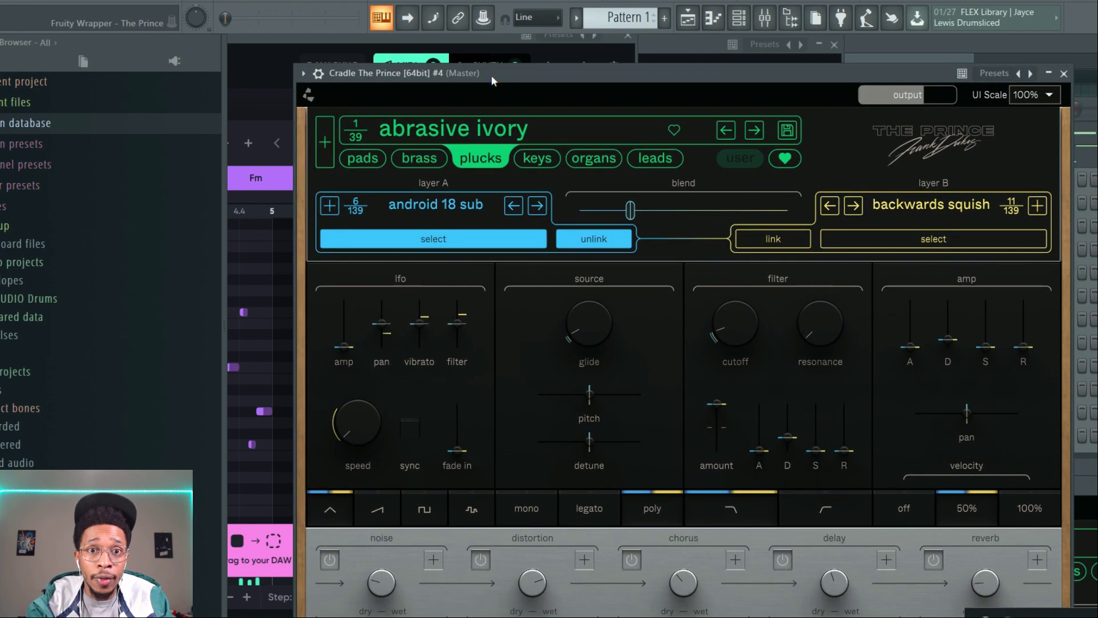
click(619, 125)
scroll(500, 303, down, 5)
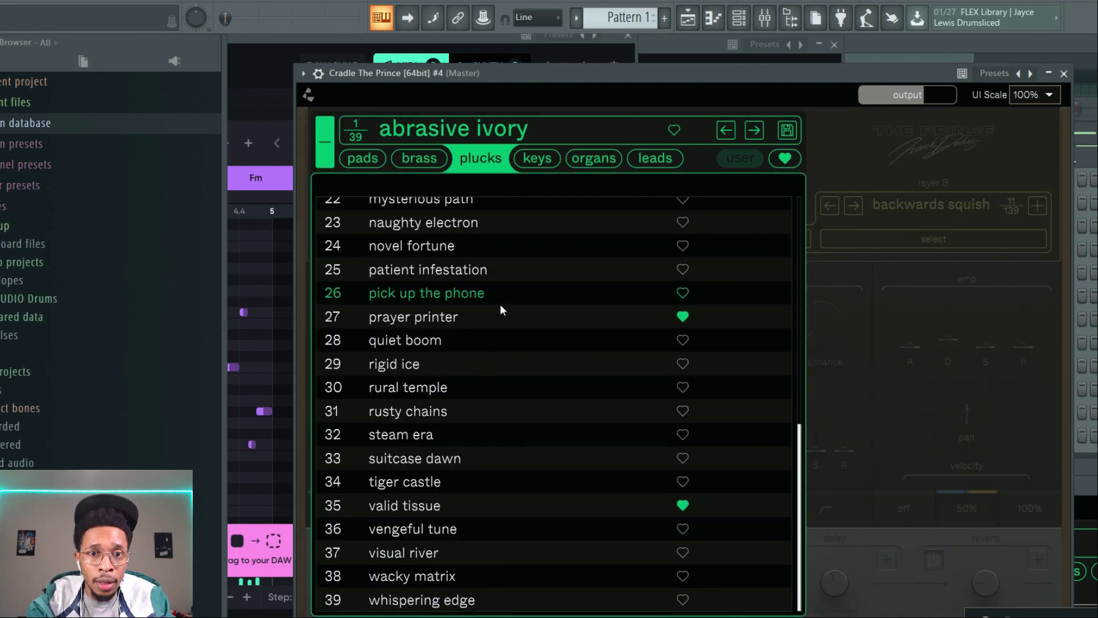
click(399, 482)
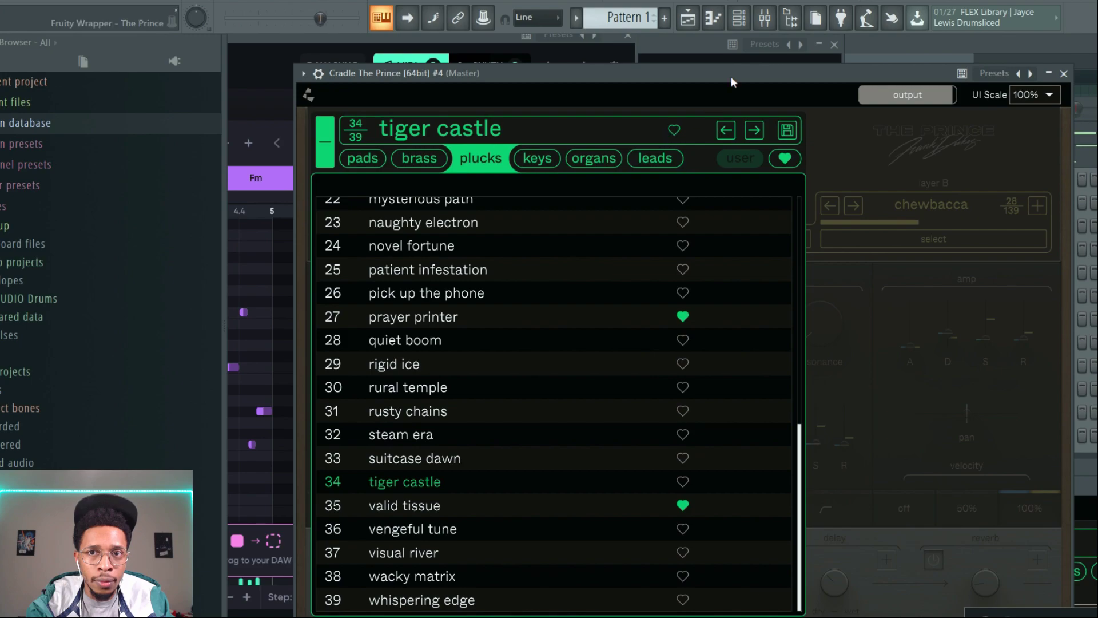
drag(729, 70, 602, 499)
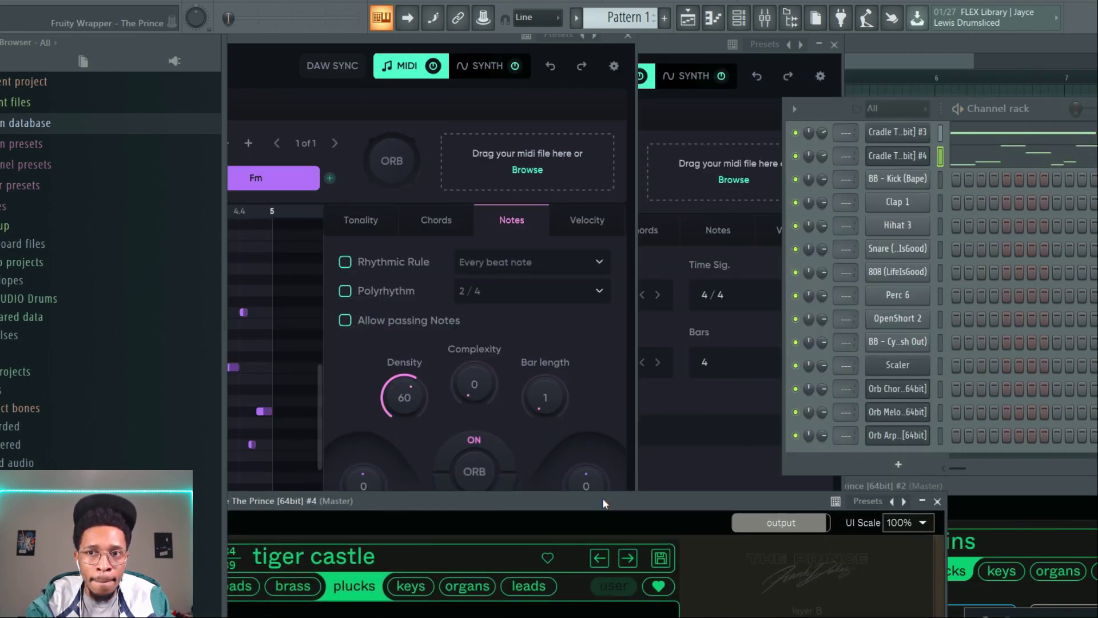
Step: Add an Orb Bass [64bit] instrument to the channel rack and position its window so the Notes settings are accessible
click(898, 464)
click(715, 412)
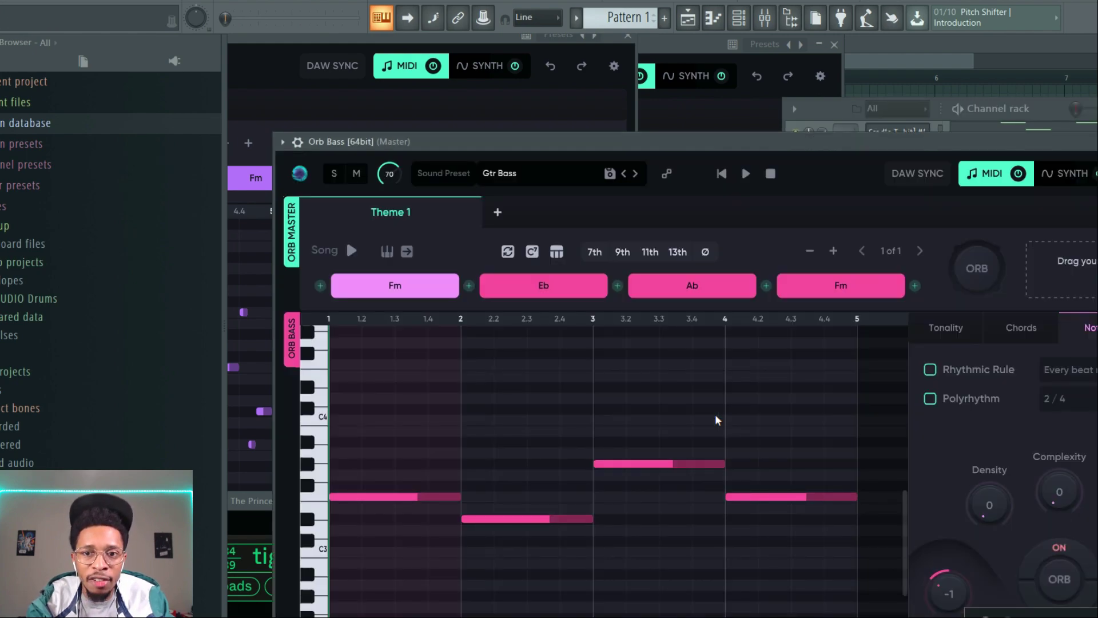
drag(729, 141, 662, 46)
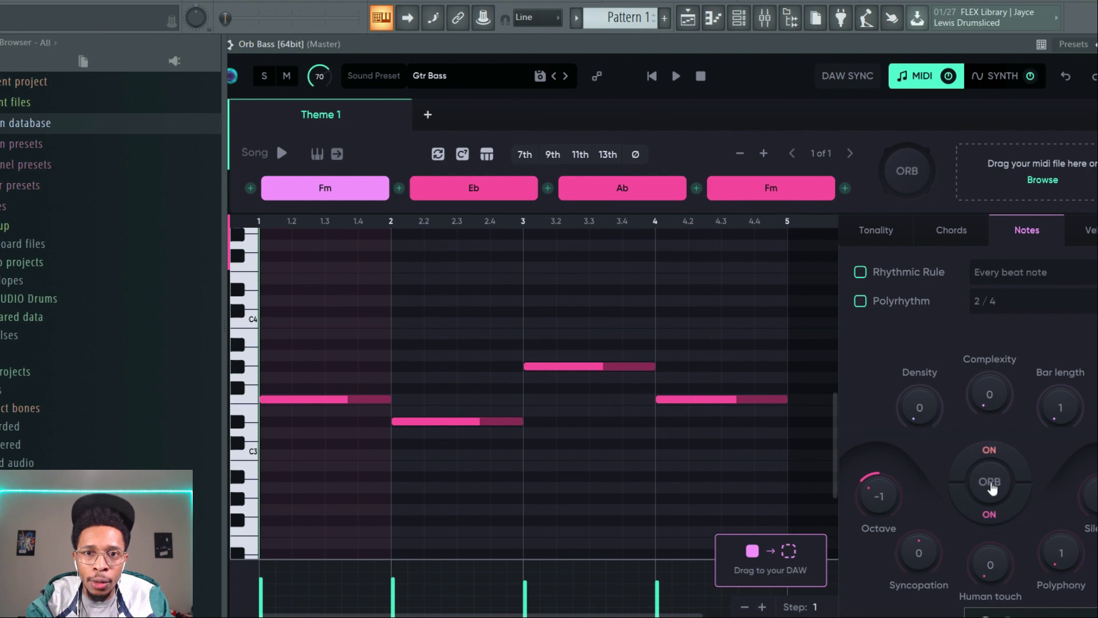
Step: Generate a new random bassline in Orb Bass and preview it
click(991, 483)
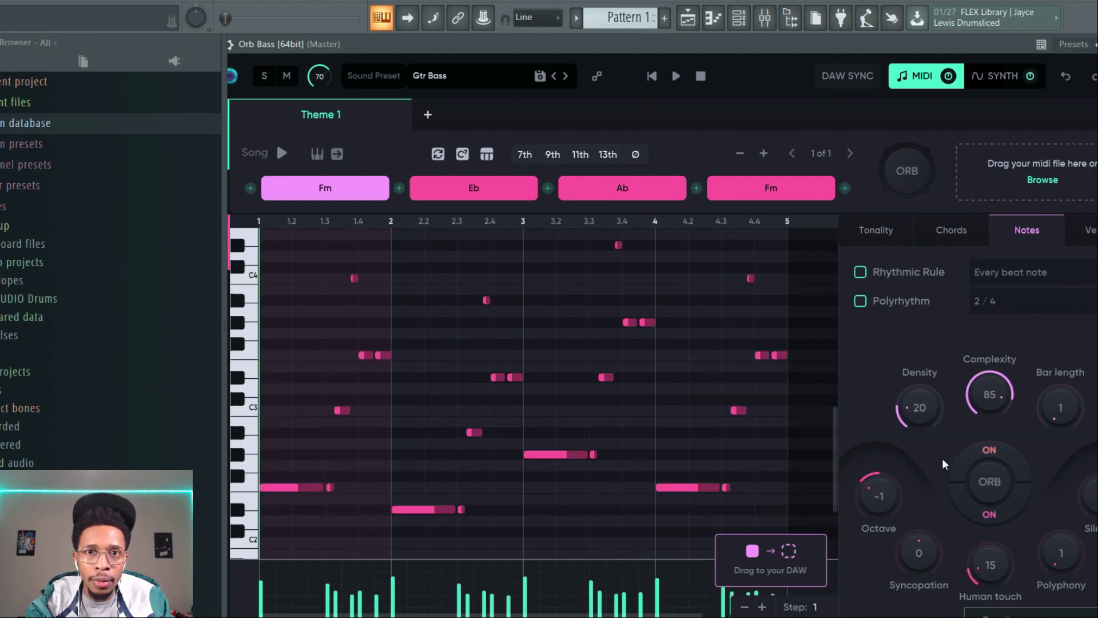
click(678, 77)
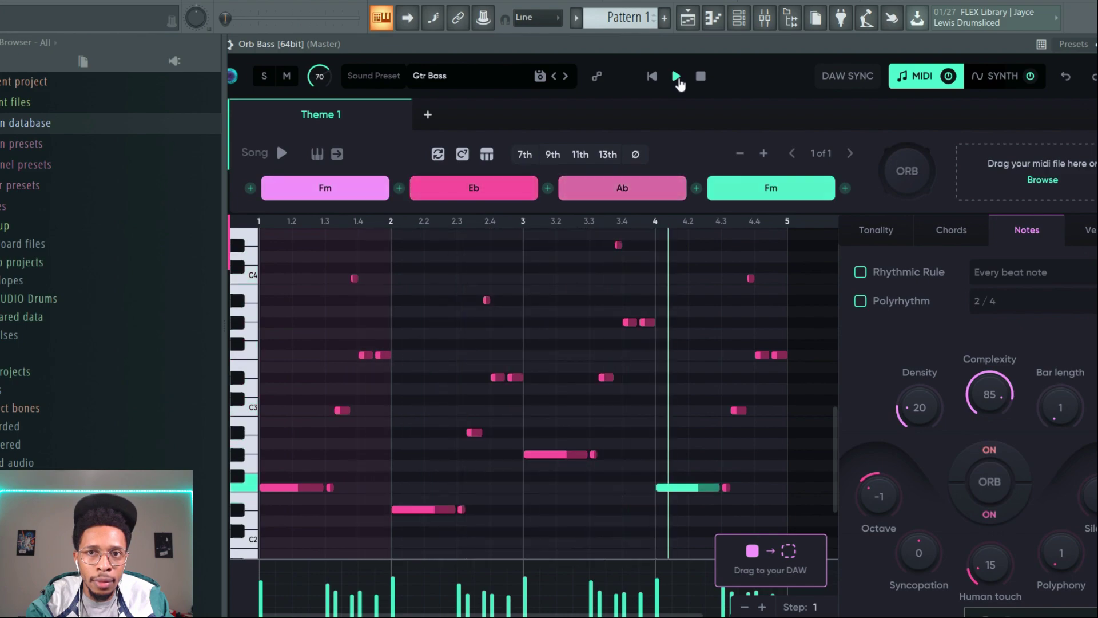
click(700, 77)
Step: Clone the Cradle The Prince #4 channel to get a further instance for the bassline
drag(761, 44, 321, 76)
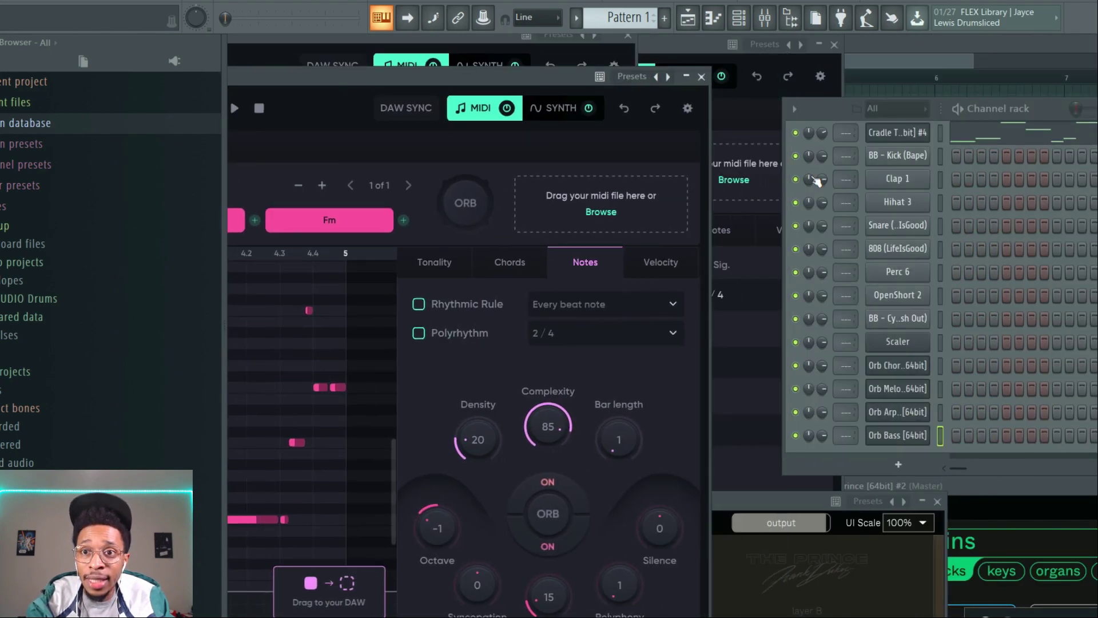
right_click(898, 129)
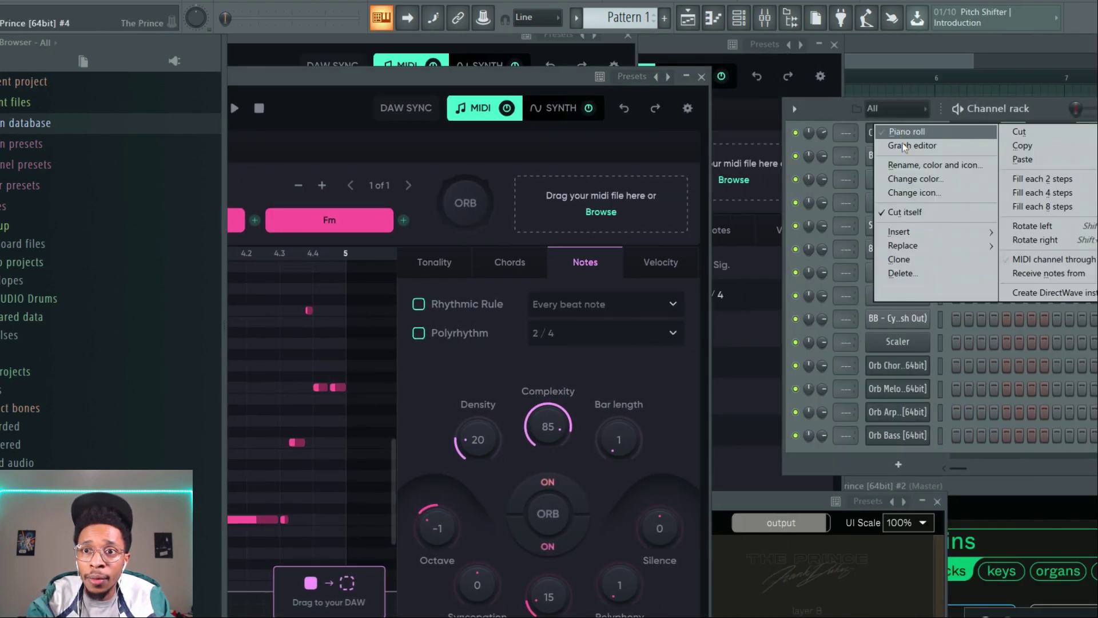
click(911, 262)
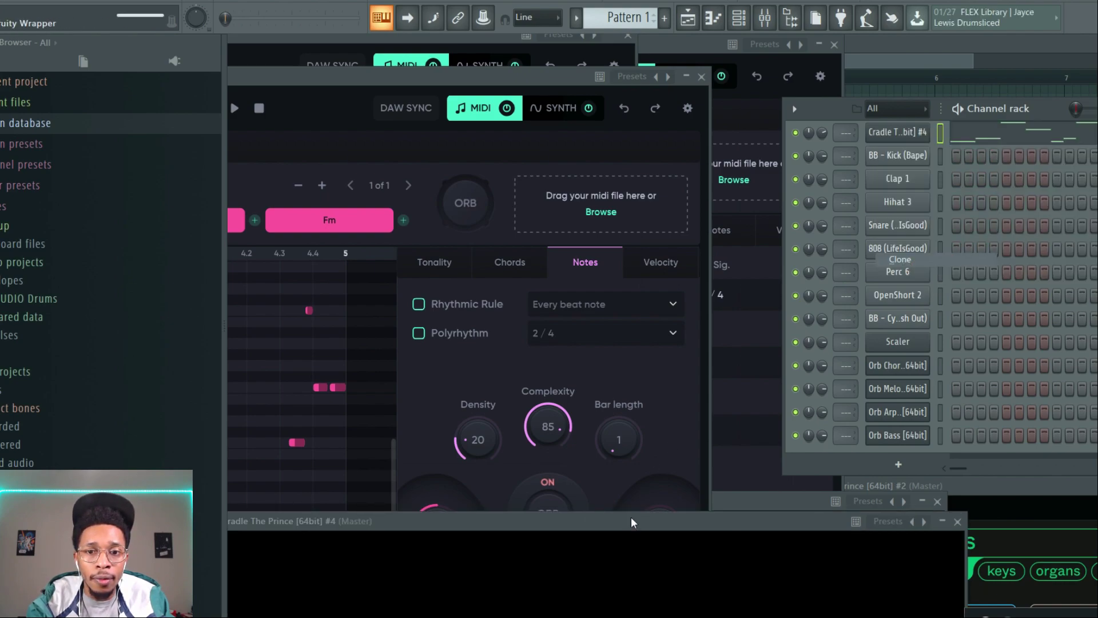
Step: Browse the presets in Cradle The Prince #5 and load the leads preset unwritten consequence
drag(631, 517, 740, 108)
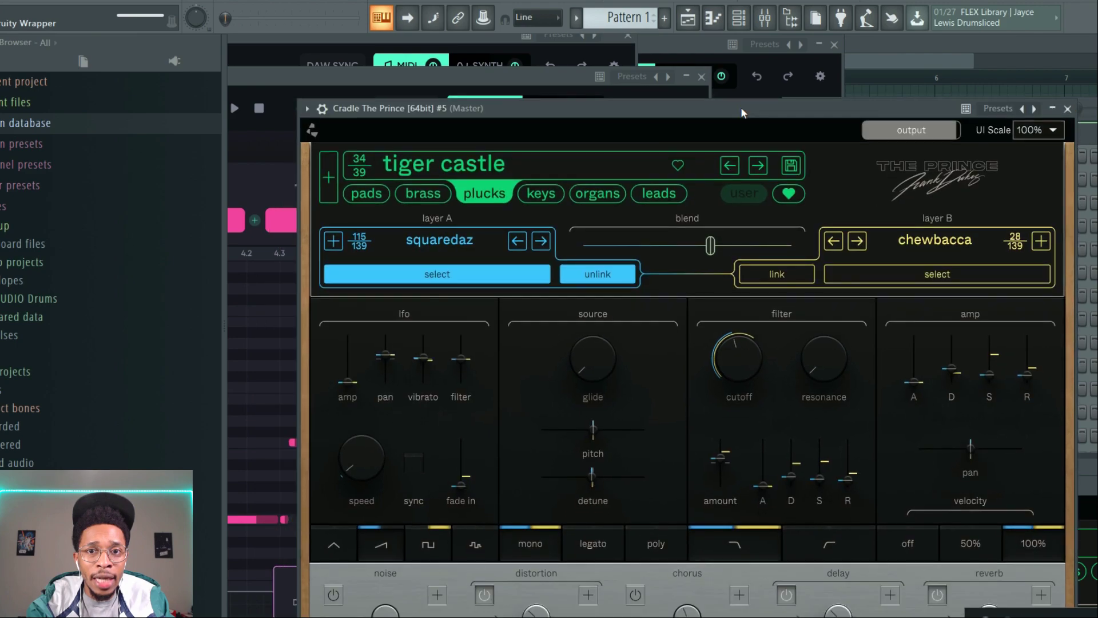
click(493, 169)
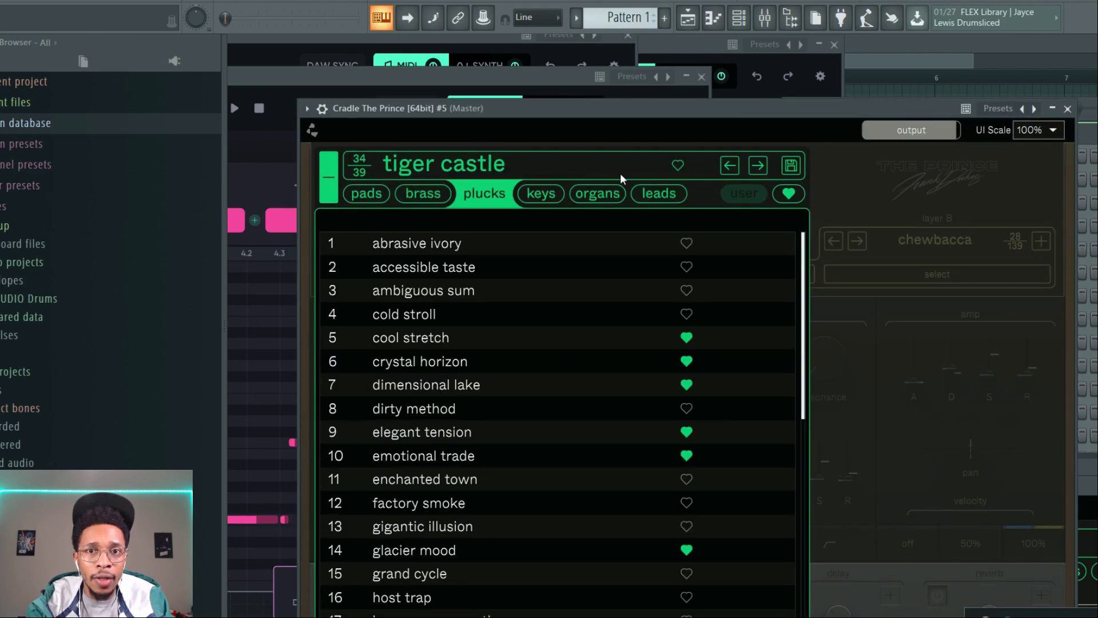
scroll(541, 373, down, 4)
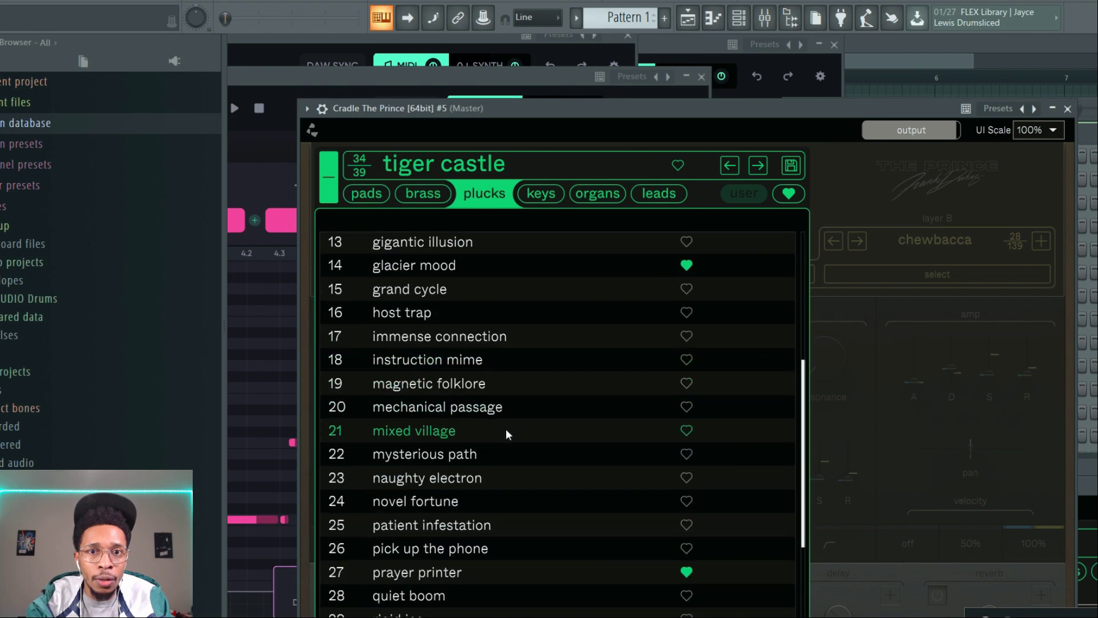
click(650, 195)
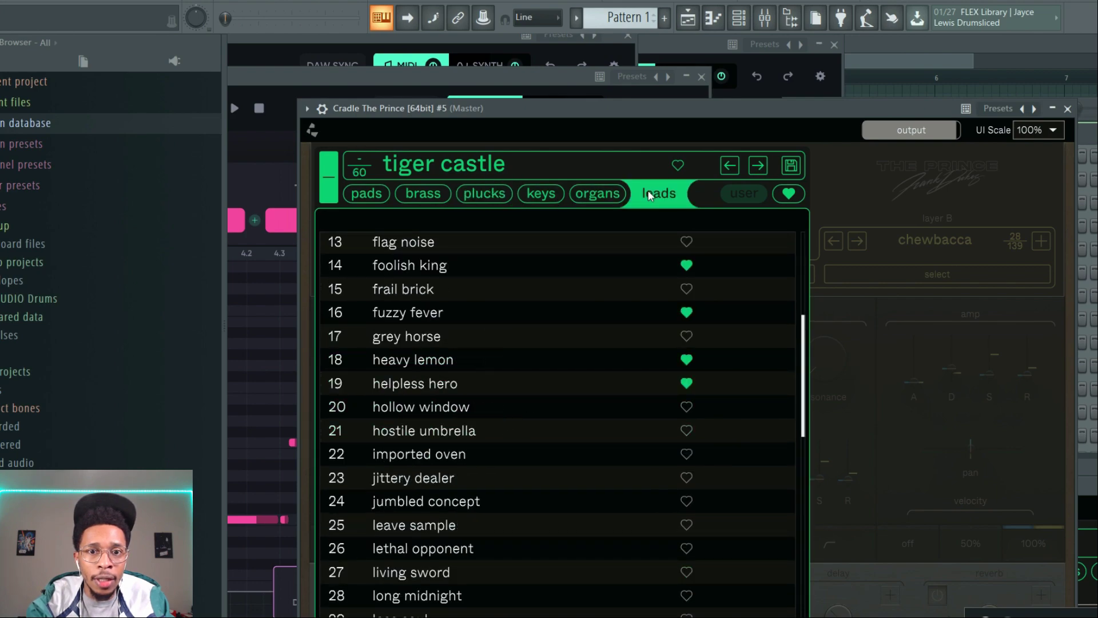
scroll(489, 339, down, 5)
scroll(486, 312, down, 5)
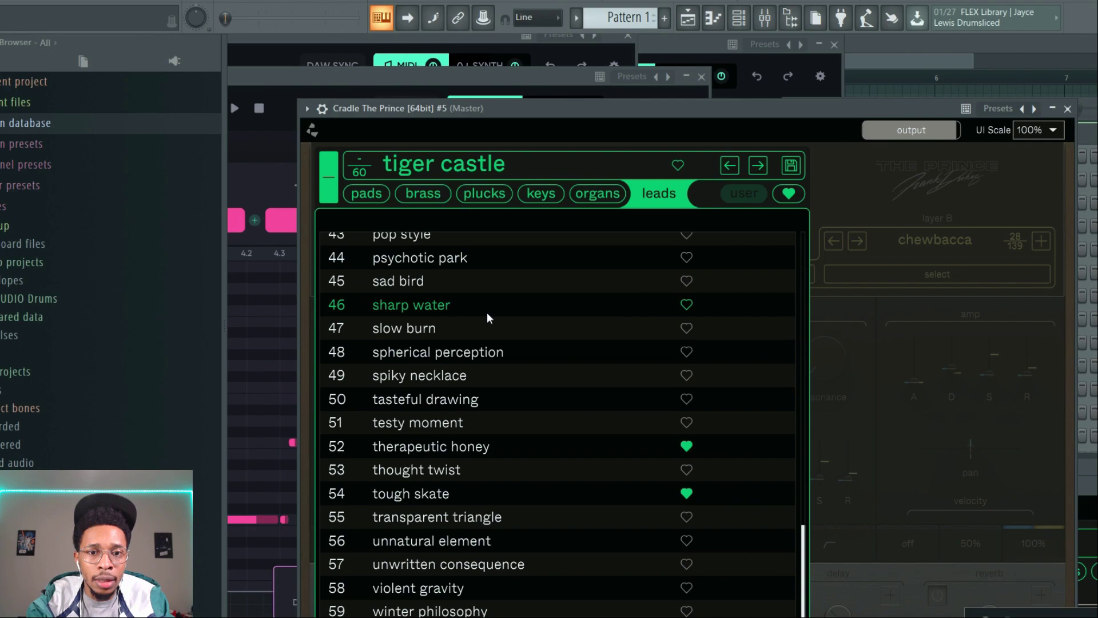
click(437, 564)
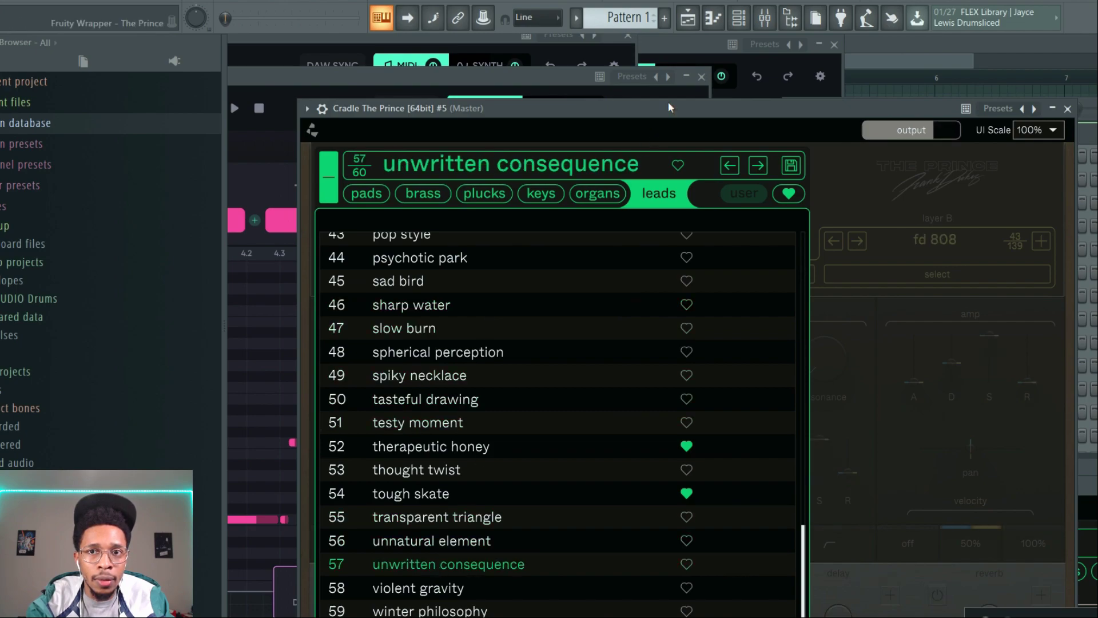
Step: Transfer the generated Orb Bass MIDI onto Cradle The Prince #5 and play the pattern to check it
drag(668, 107, 1094, 448)
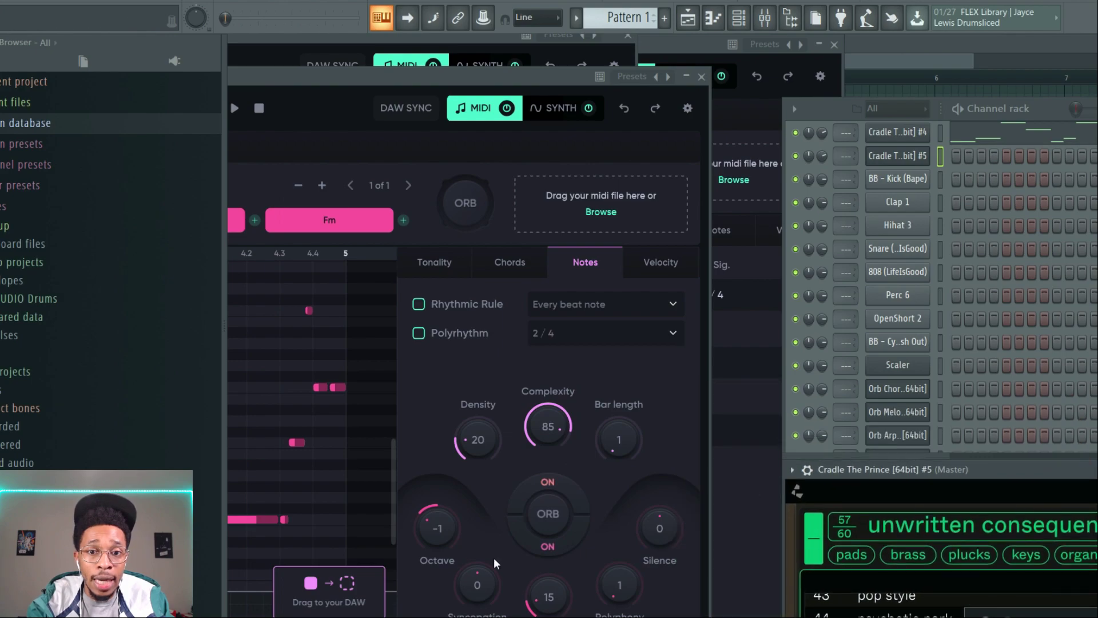
drag(328, 586, 894, 153)
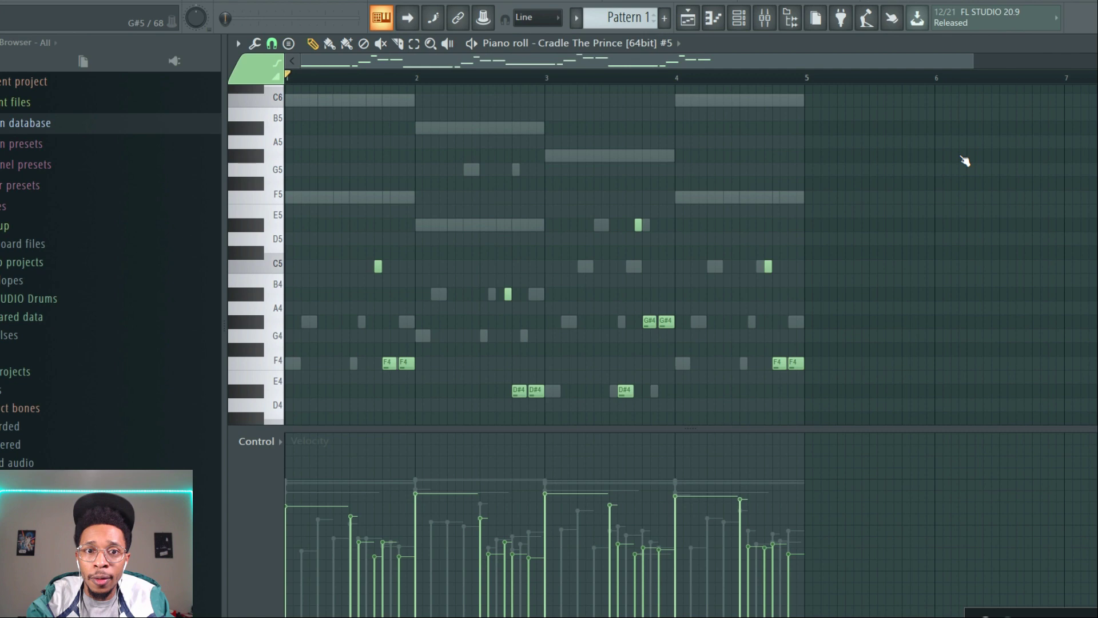
key(space)
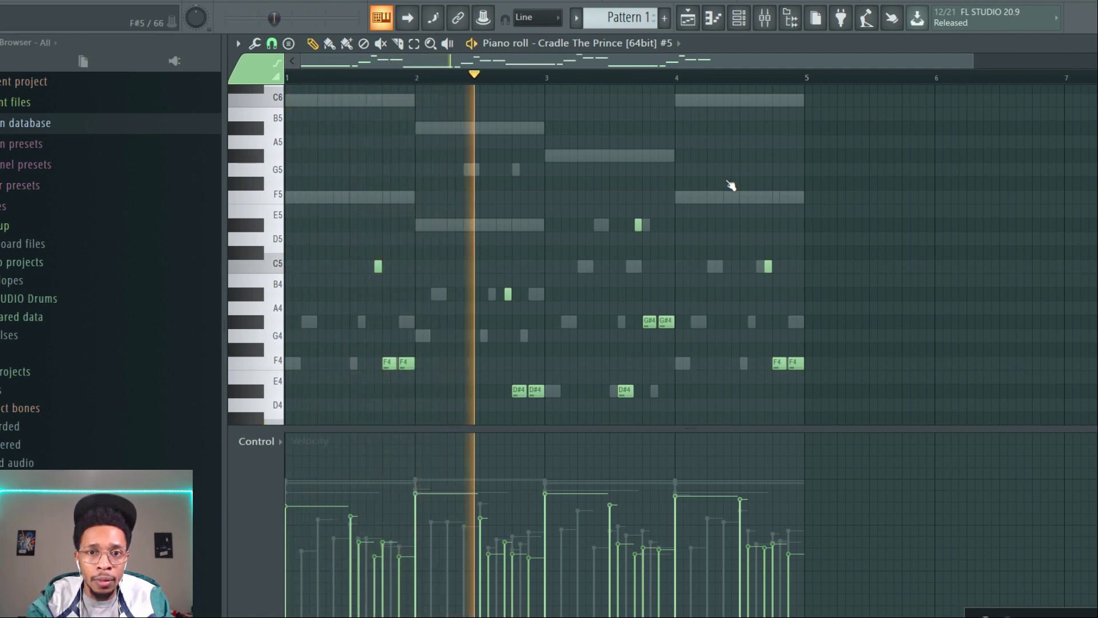
key(space)
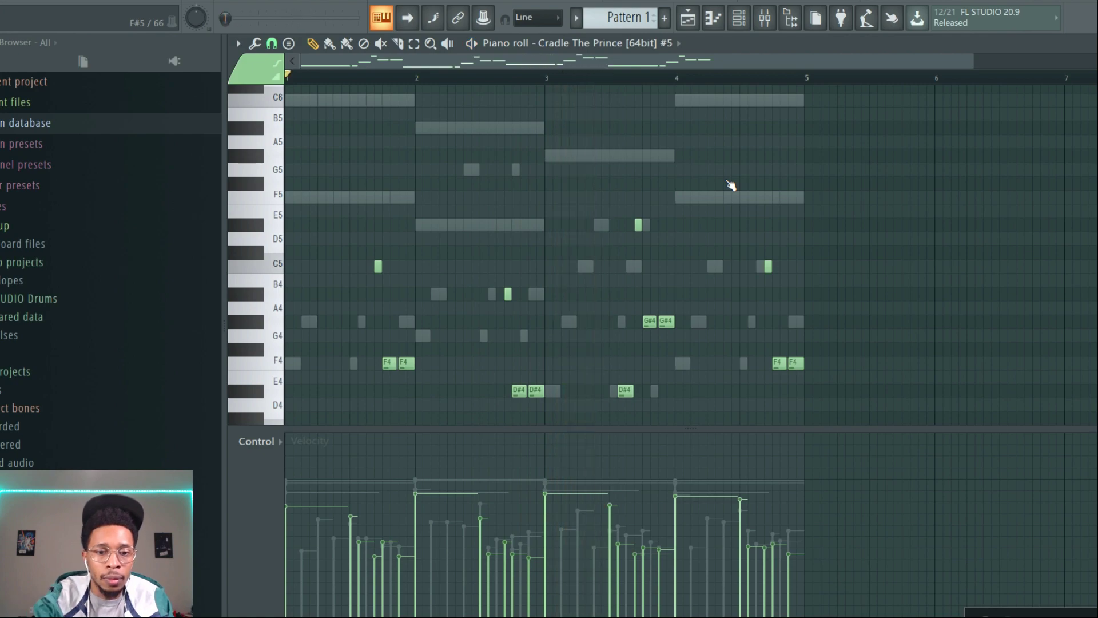
Step: Show the channel rack over the piano roll and listen to the layered Cradle The Prince channels together
key(F6)
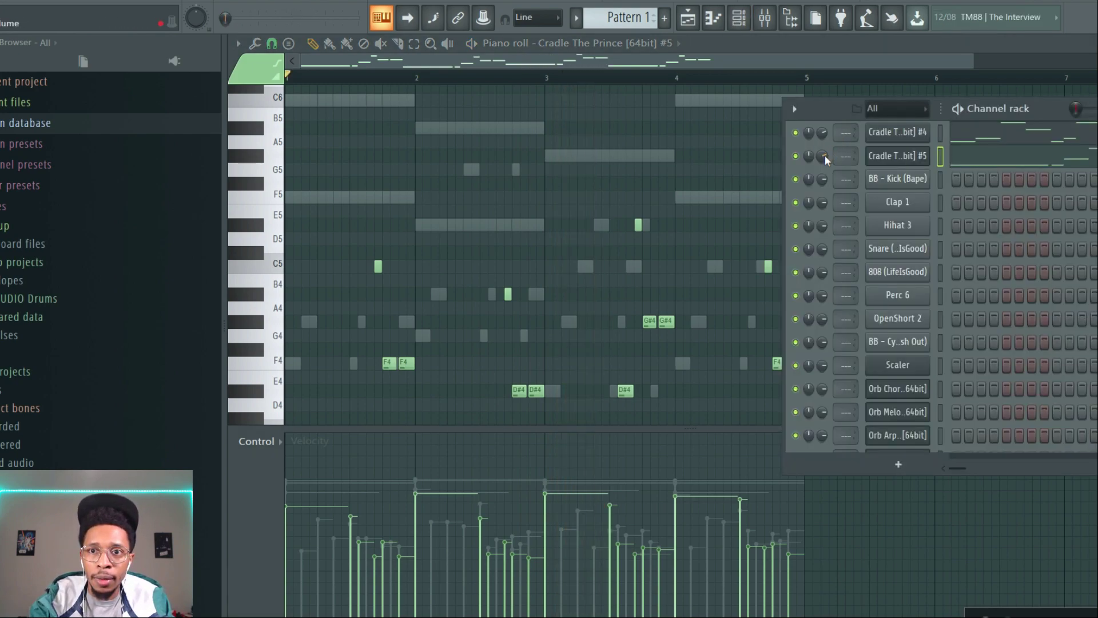
key(space)
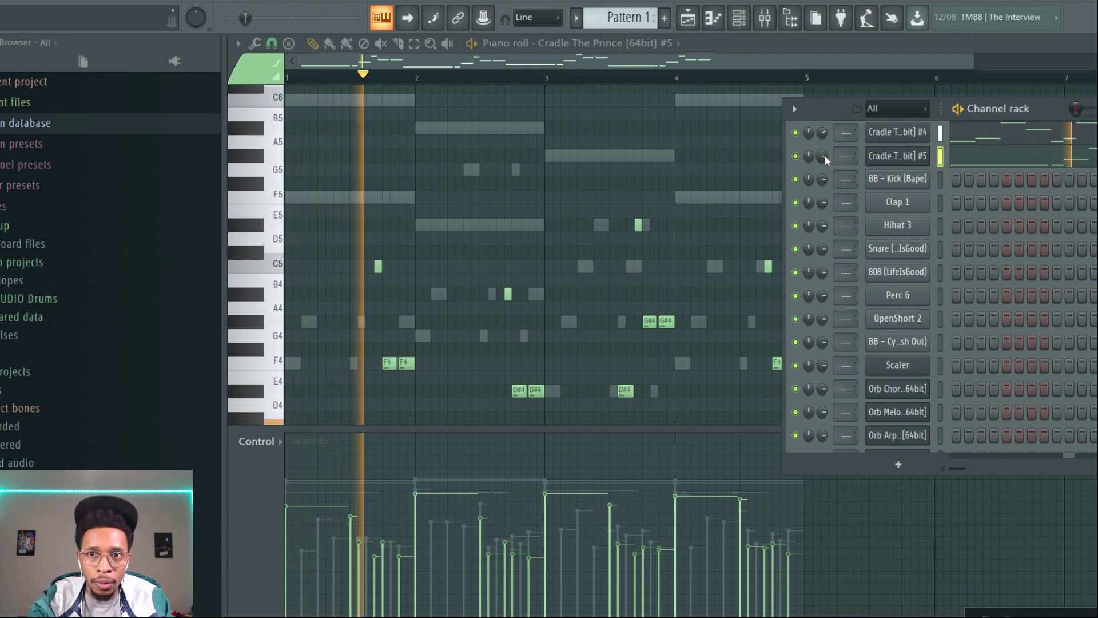
key(space)
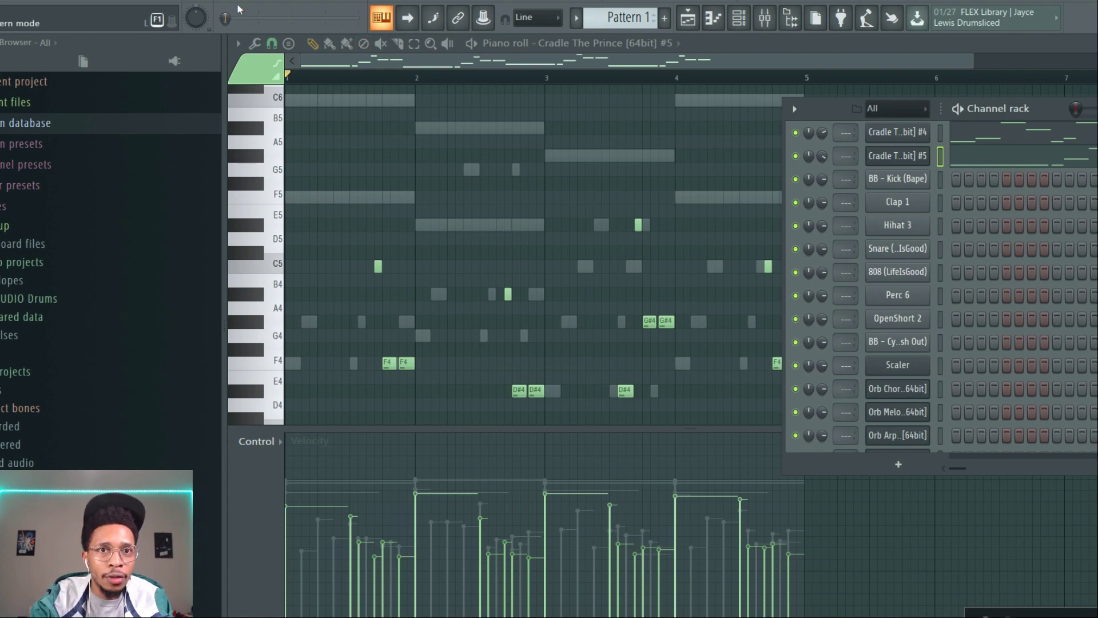
Step: Open the playlist and split Pattern 1 by channel into separate patterns
key(F5)
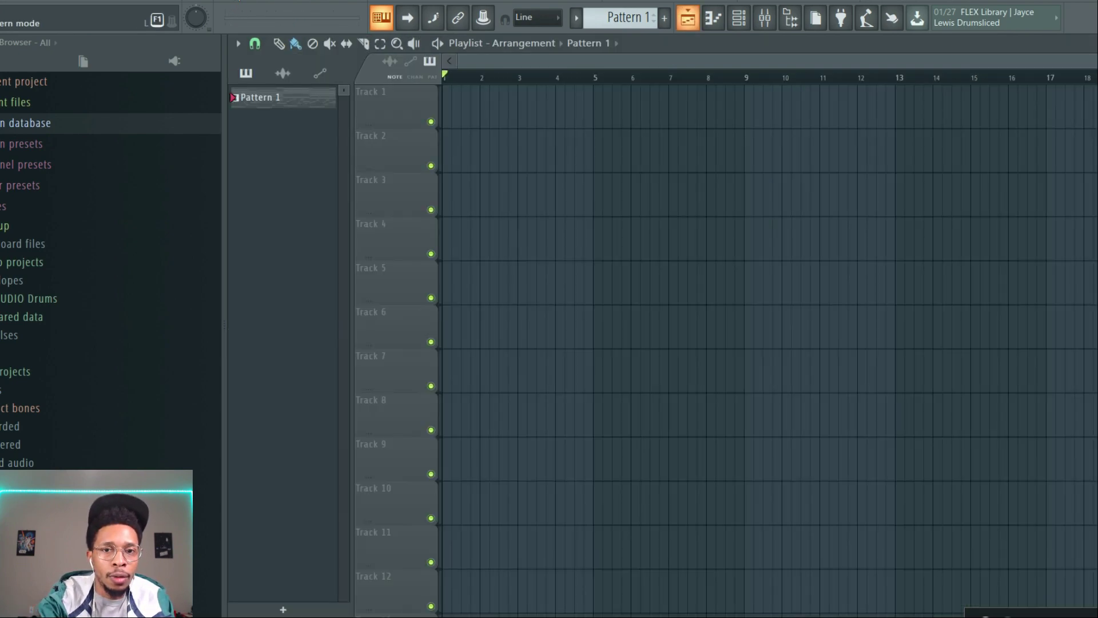
right_click(267, 95)
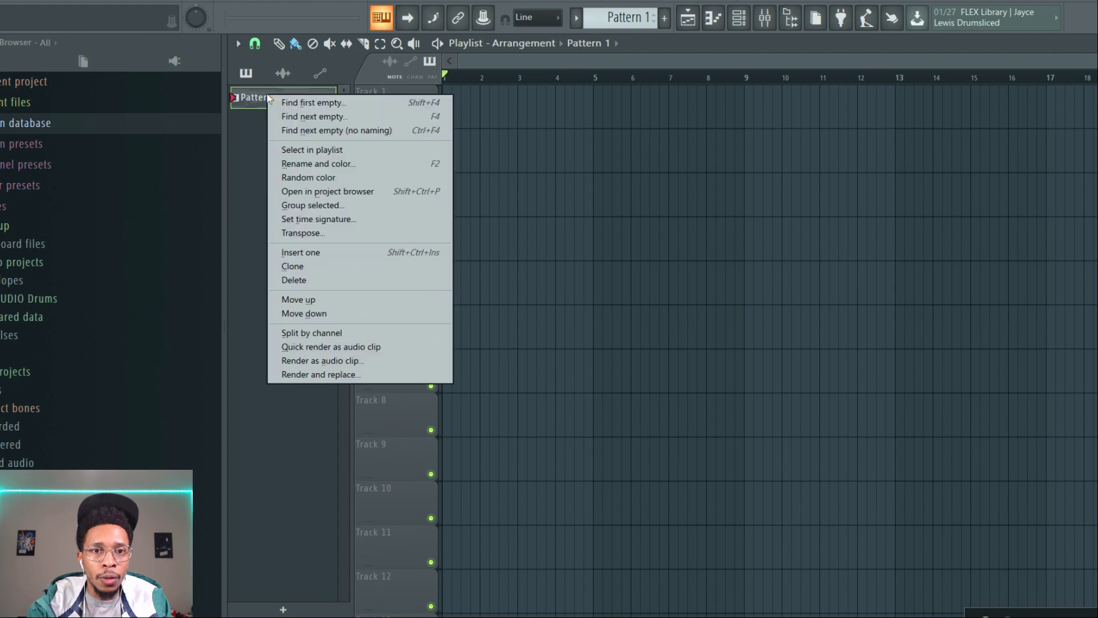
click(301, 333)
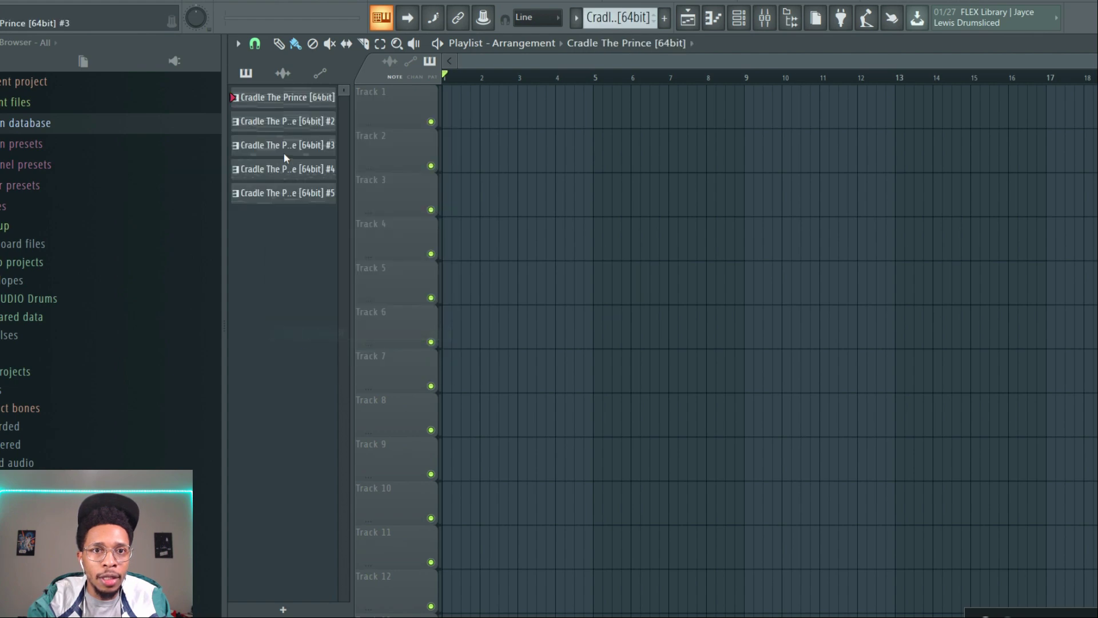
Step: Place the five Cradle The Prince patterns on Tracks 1 to 5 in order, all starting at bar 1
drag(437, 97, 449, 97)
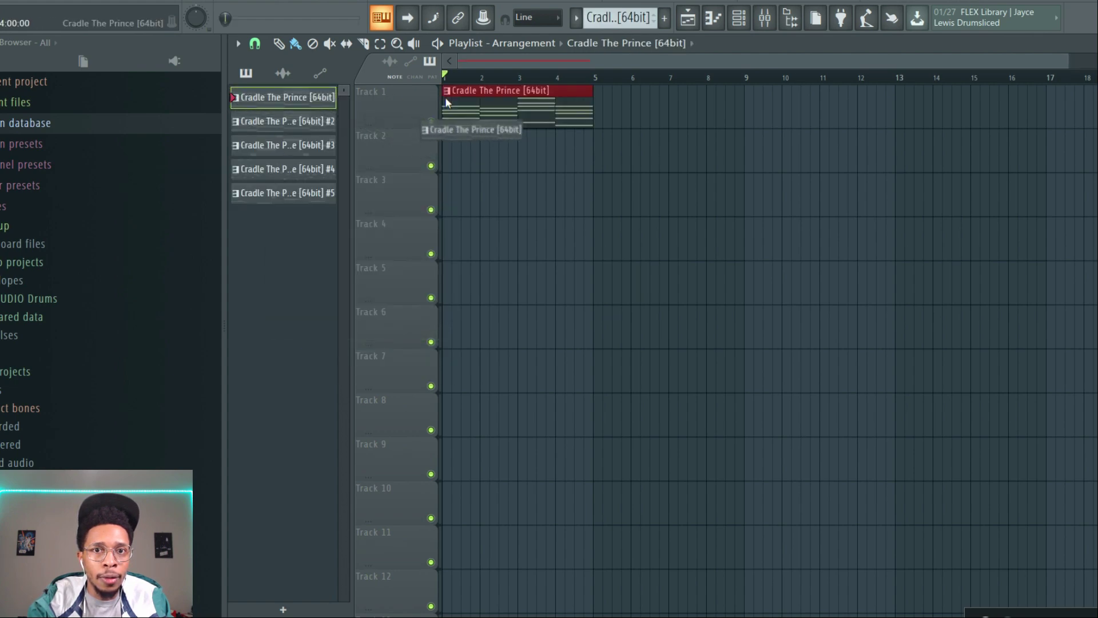
drag(307, 121, 445, 144)
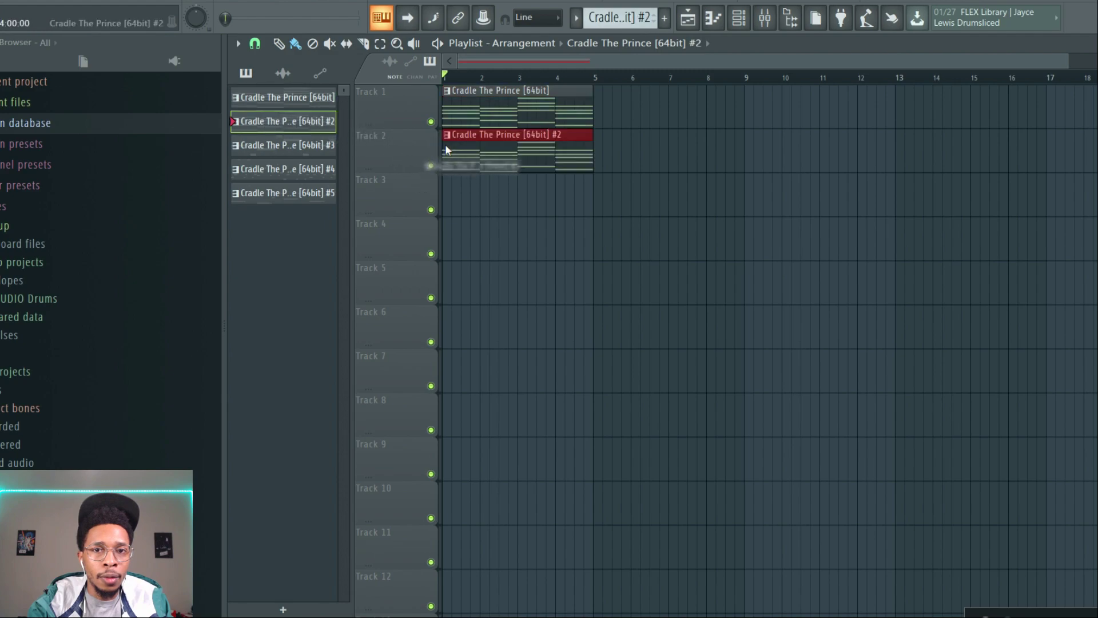
drag(277, 148, 446, 193)
drag(322, 174, 441, 235)
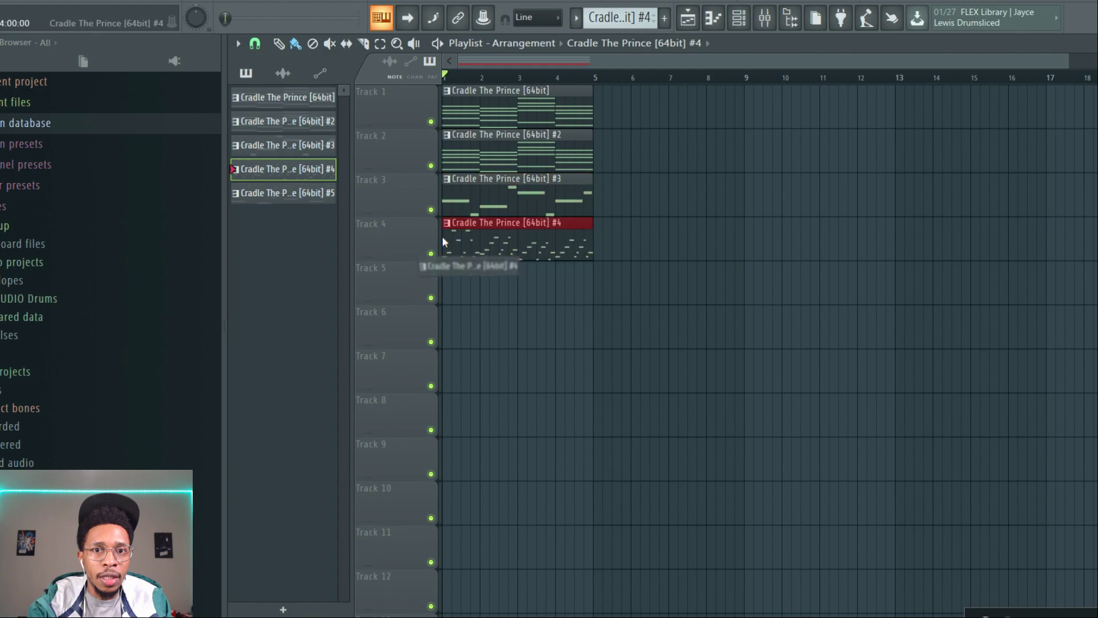
drag(330, 197, 444, 280)
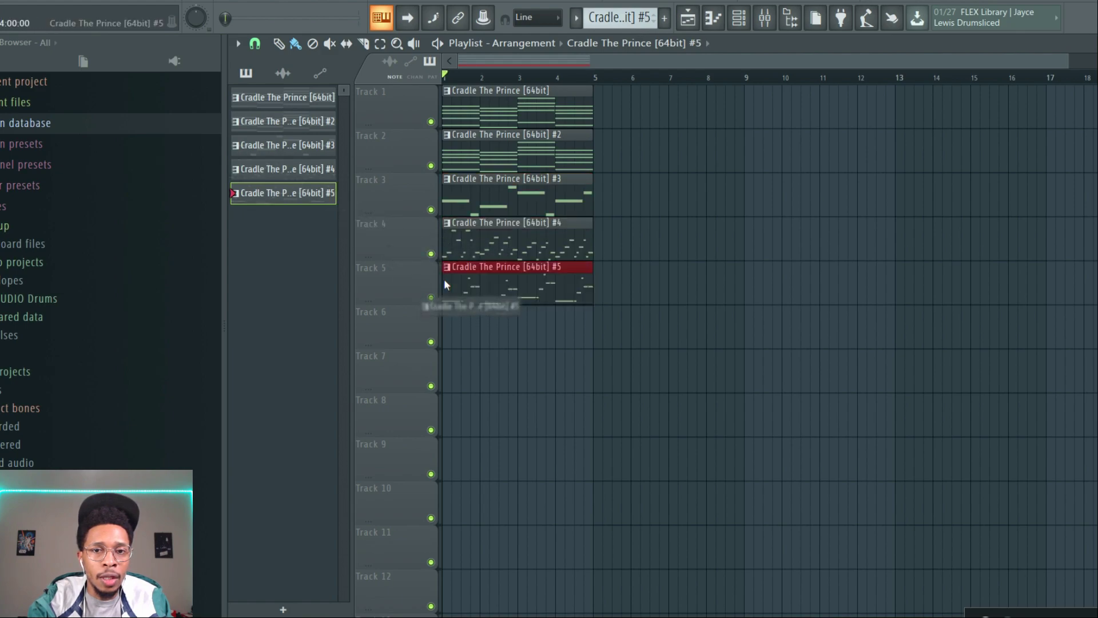
Step: Select all five clips and duplicate them twice so the arrangement fills bars 1 to 12
drag(617, 246, 541, 100)
drag(625, 319, 487, 112)
key(ctrl+b)
key(ctrl+b)
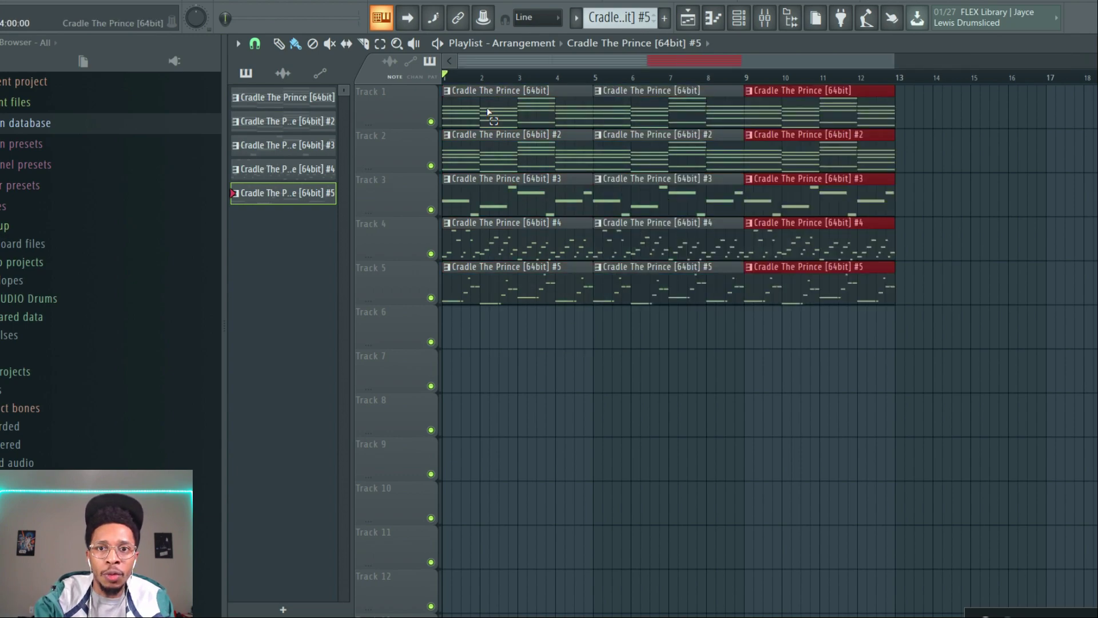
Step: Delete the clips on Tracks 2 to 5 in bars 1–4 and on Tracks 2 to 4 in bars 5–8
right_click(487, 145)
right_click(487, 200)
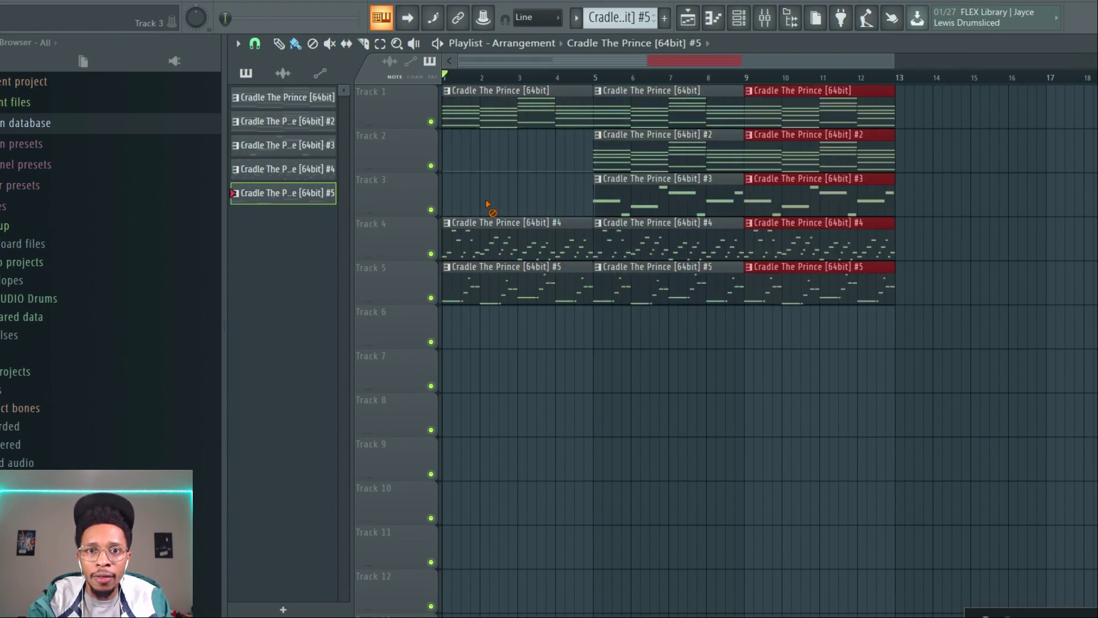
right_click(486, 224)
right_click(481, 291)
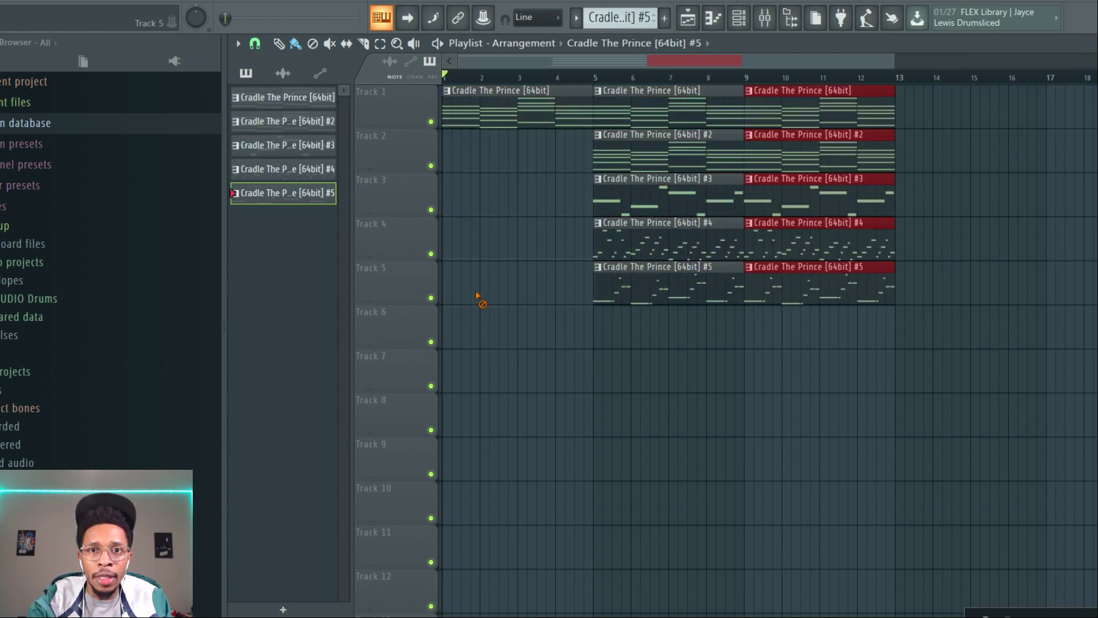
right_click(593, 158)
right_click(625, 201)
right_click(624, 240)
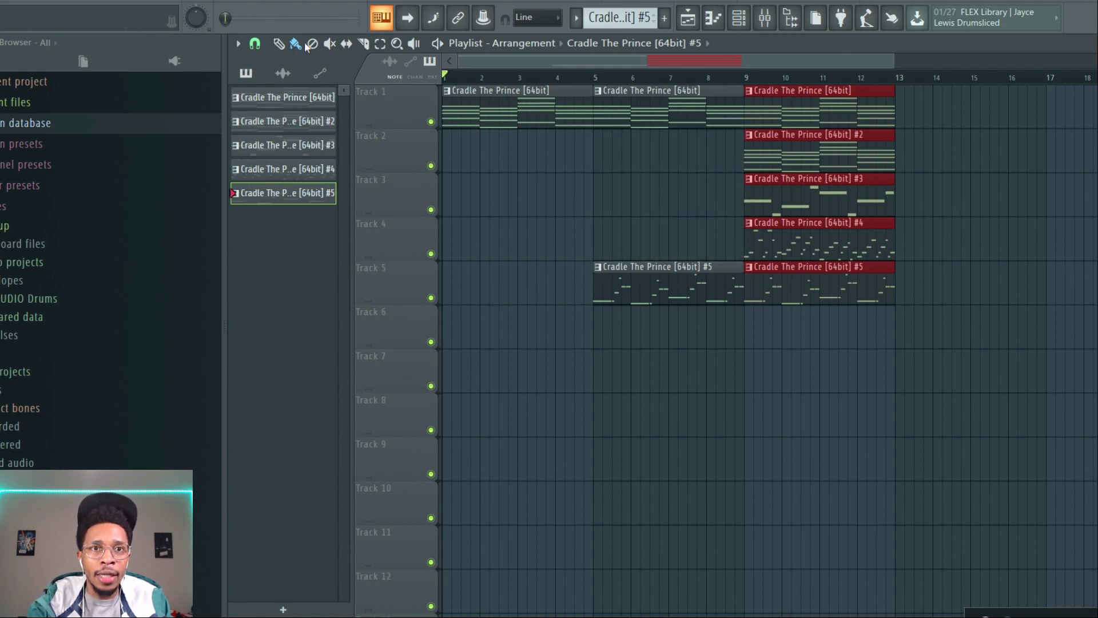
Step: Play the arrangement and copy the Cradle The Prince #2 clip from bar 9 to bar 5 on Track 2
key(space)
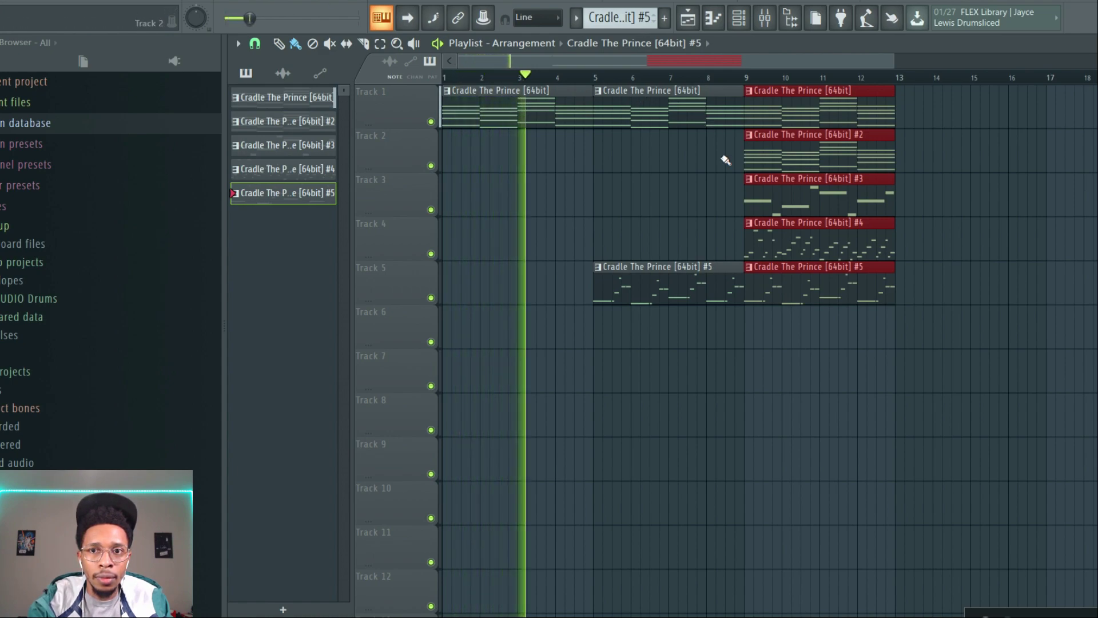
drag(801, 135, 639, 146)
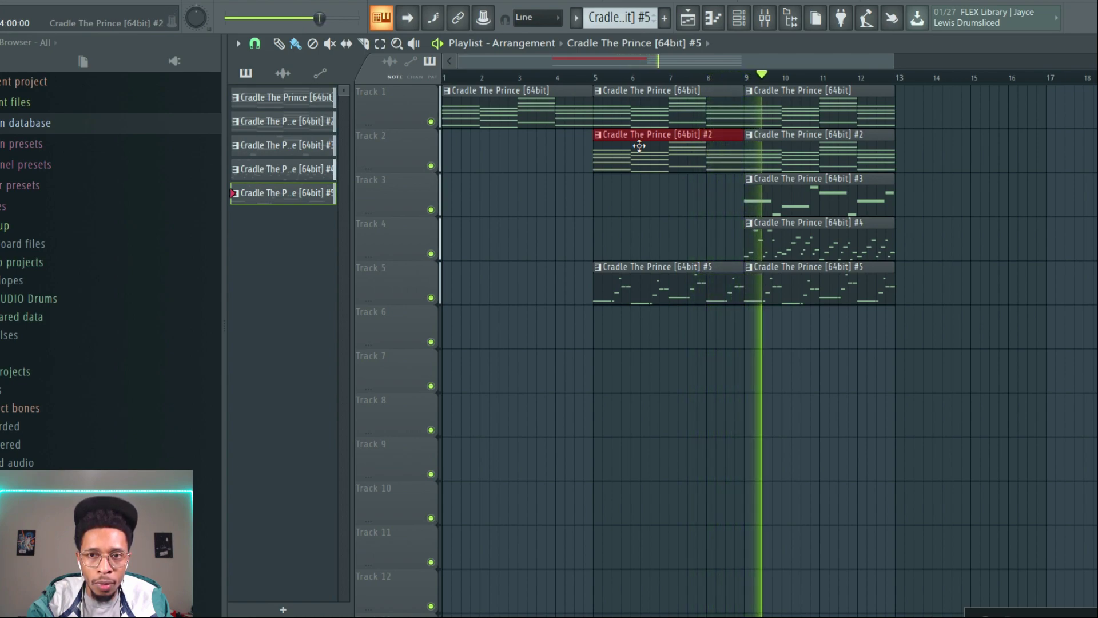
key(space)
Step: Shift the Cradle The Prince #4 clip on Track 4 from bar 9 to bar 13 and restart playback
click(864, 243)
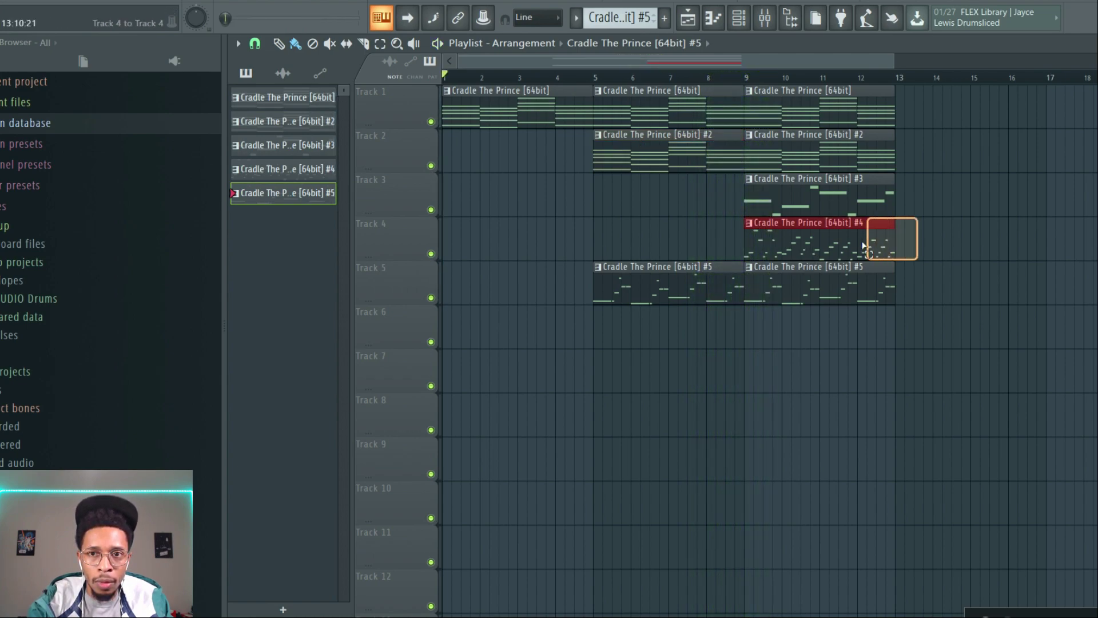
key(shift+Right)
key(shift+Right)
key(shift+Right)
key(shift+Right)
key(space)
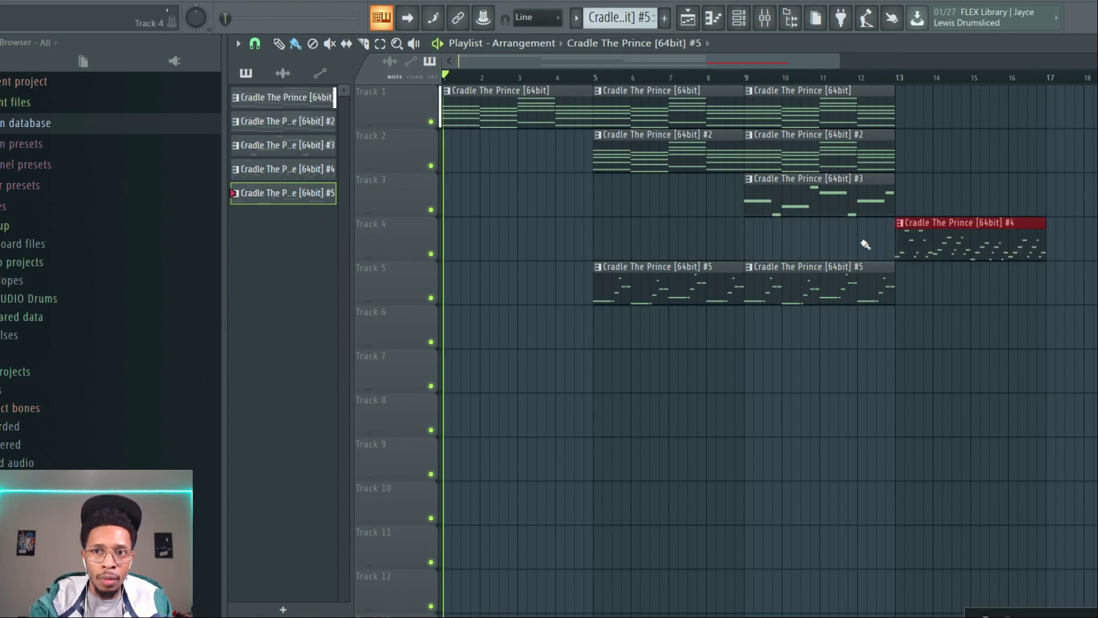
Step: Duplicate the bar 9 clips of Cradle The Prince #2 and #5 to bar 13 on Tracks 2 and 5
click(884, 152)
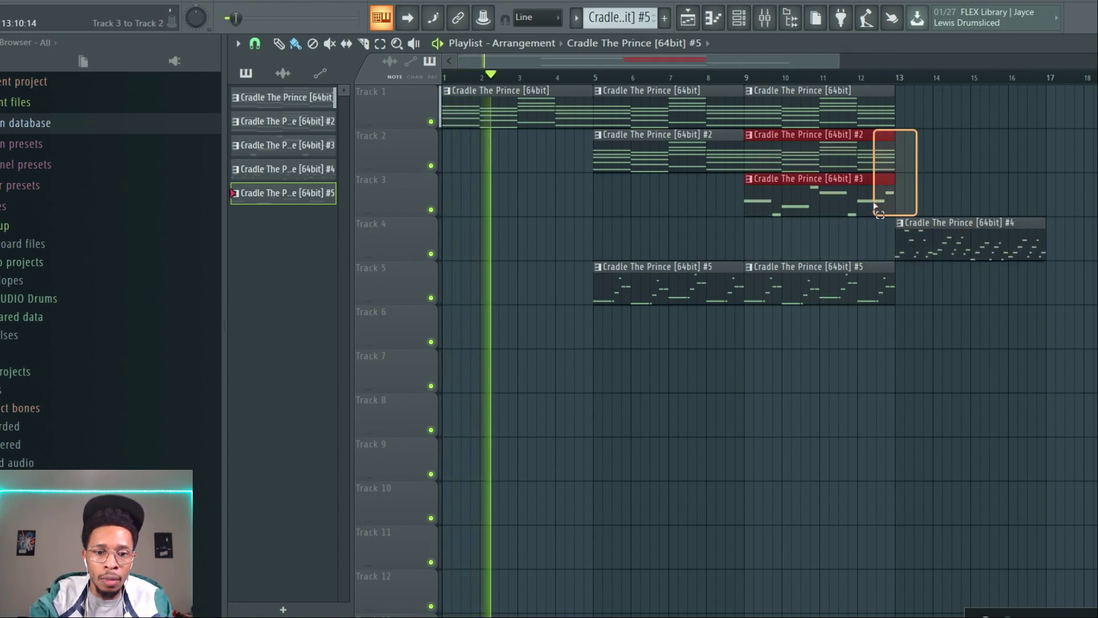
key(ctrl+b)
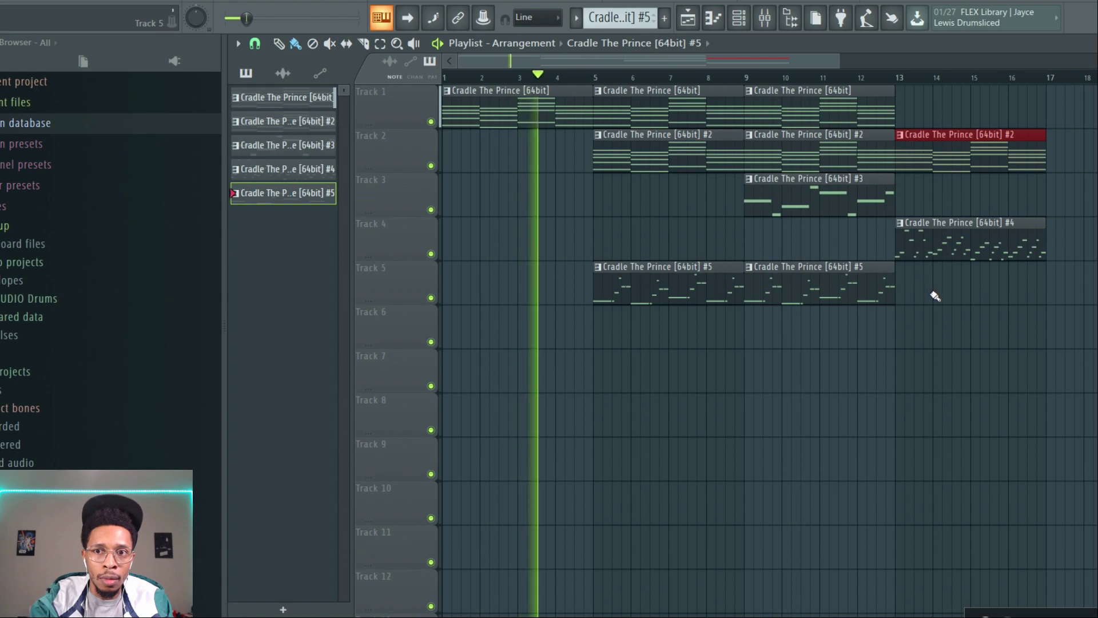
click(877, 286)
key(ctrl+b)
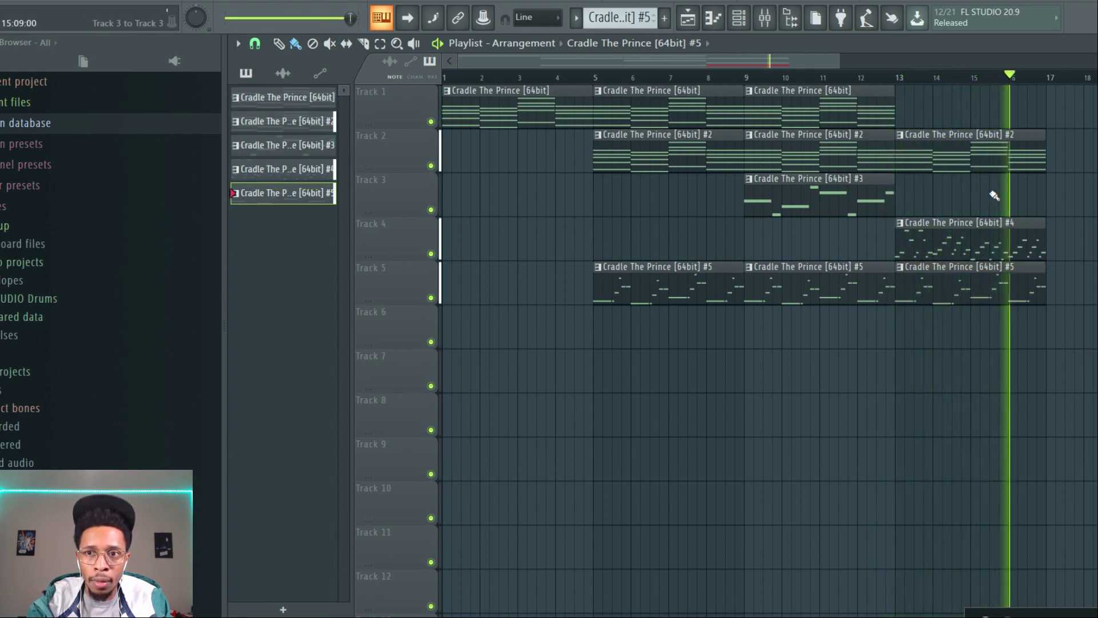
Step: Duplicate the Cradle The Prince #4 clip to bar 17 and copy the Track 1 clip to bar 17
click(994, 241)
key(ctrl+b)
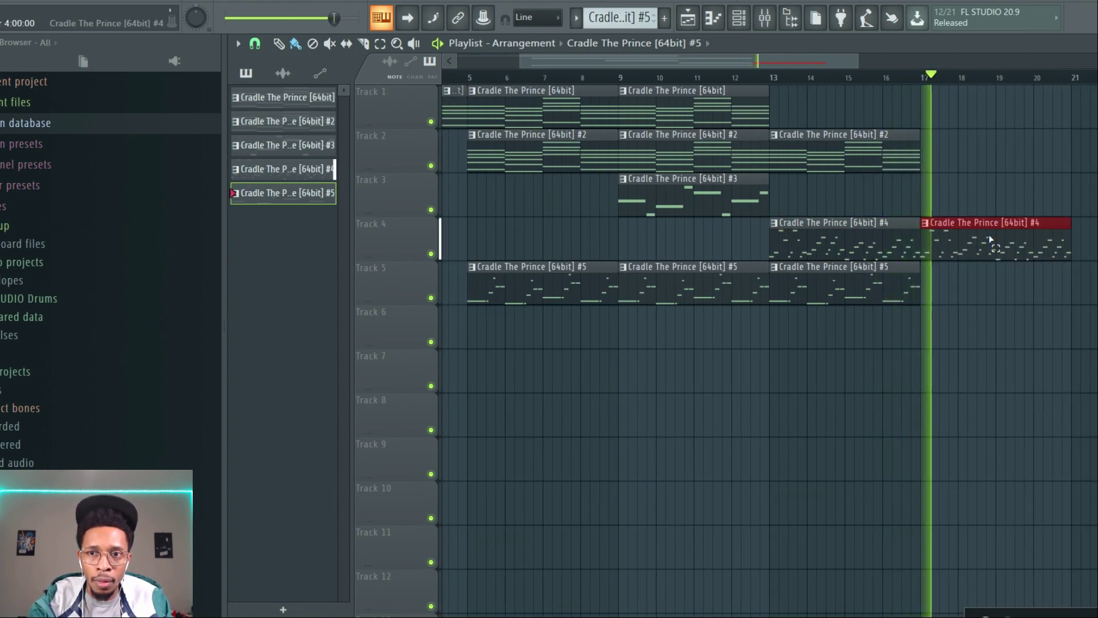
drag(681, 112, 986, 123)
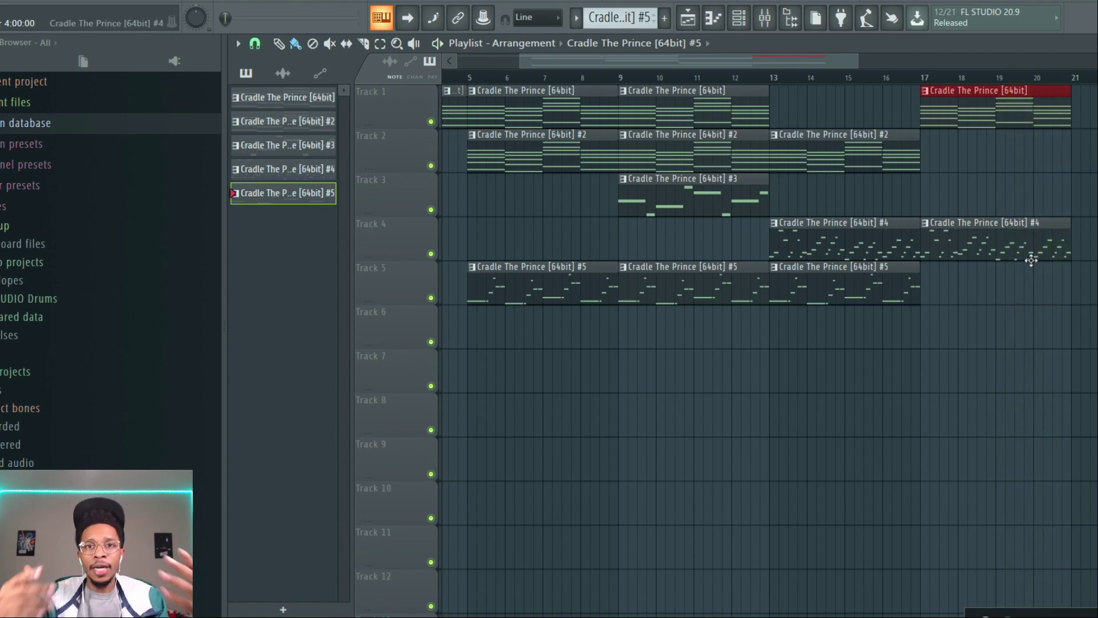
drag(521, 68, 424, 79)
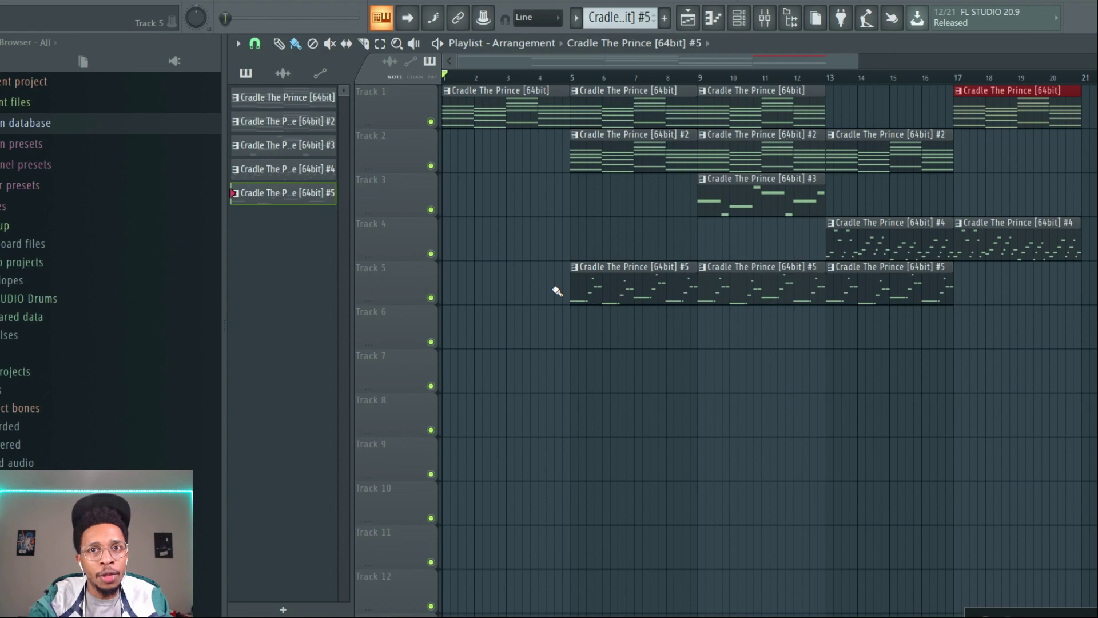
Step: In RC-20 Retro Color on the Master, confirm the preset Sampler 12-bit floss, then set Wobble to 18% and Distort to 17%
key(F9)
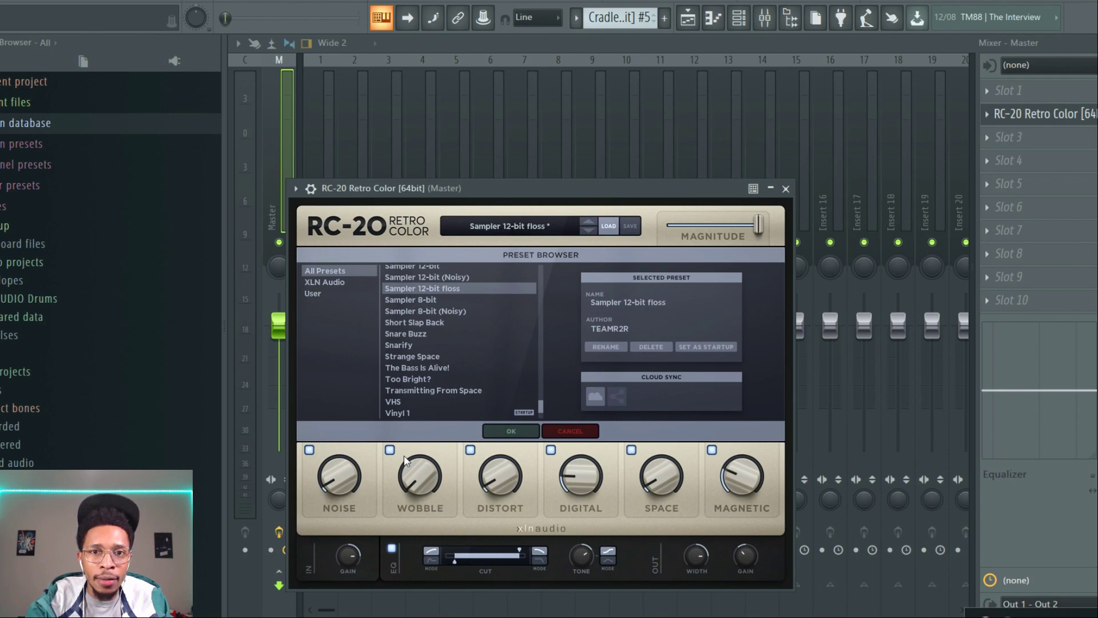
click(511, 431)
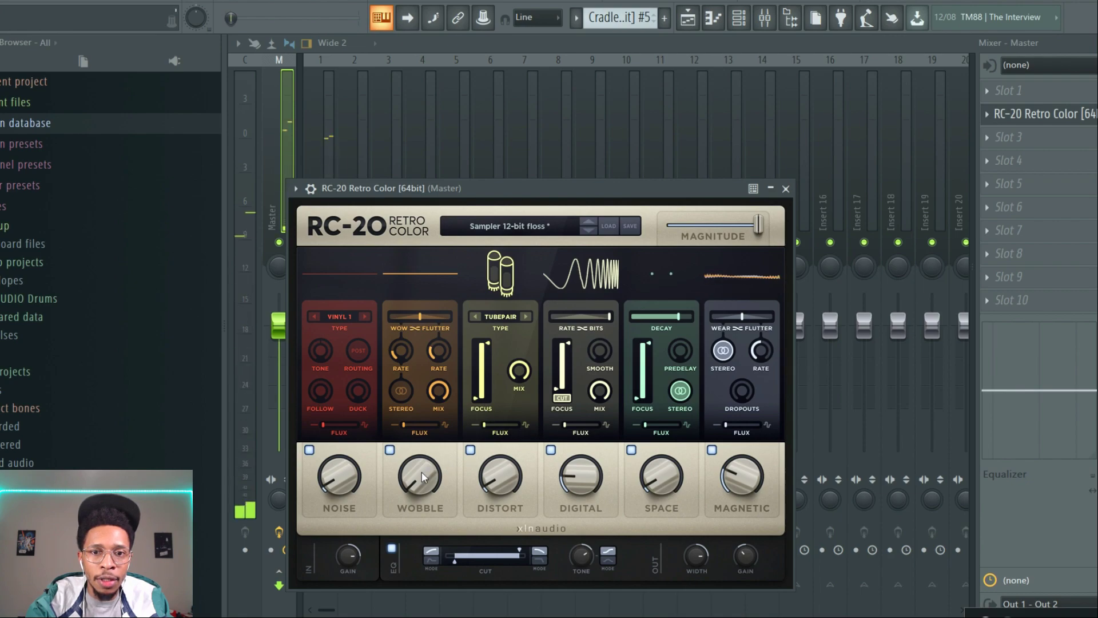
drag(417, 489, 419, 446)
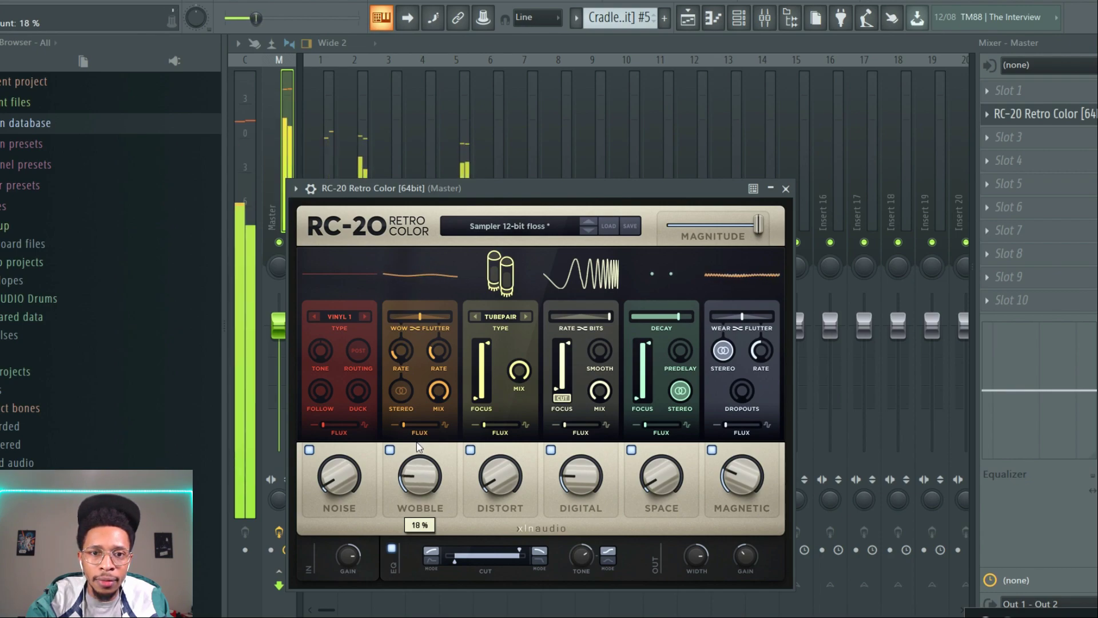
mouse_move(506, 469)
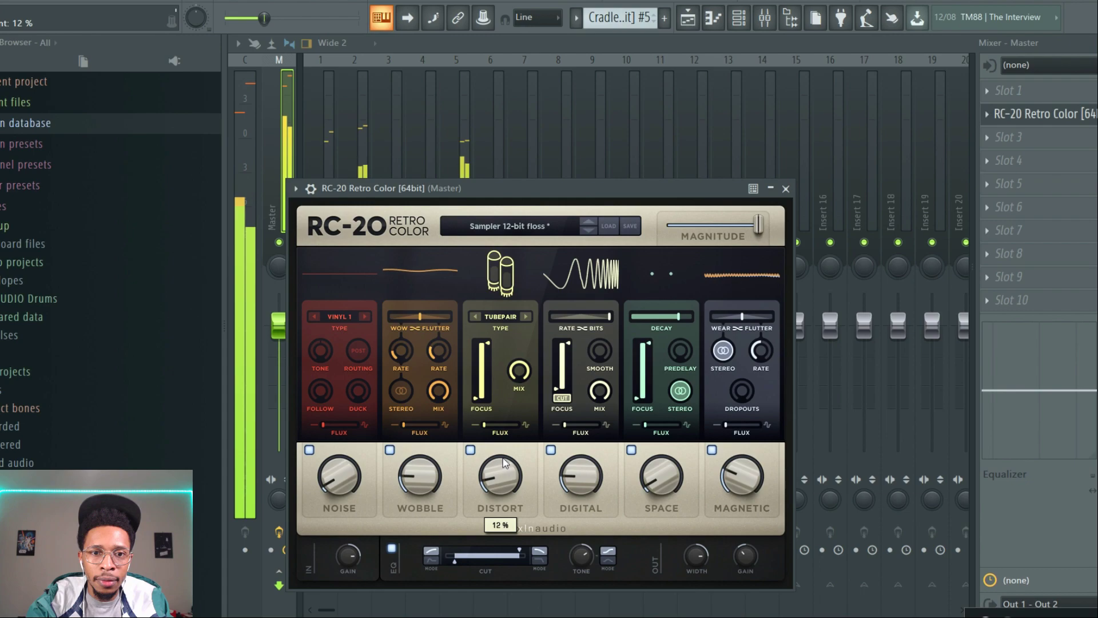
drag(506, 463, 503, 451)
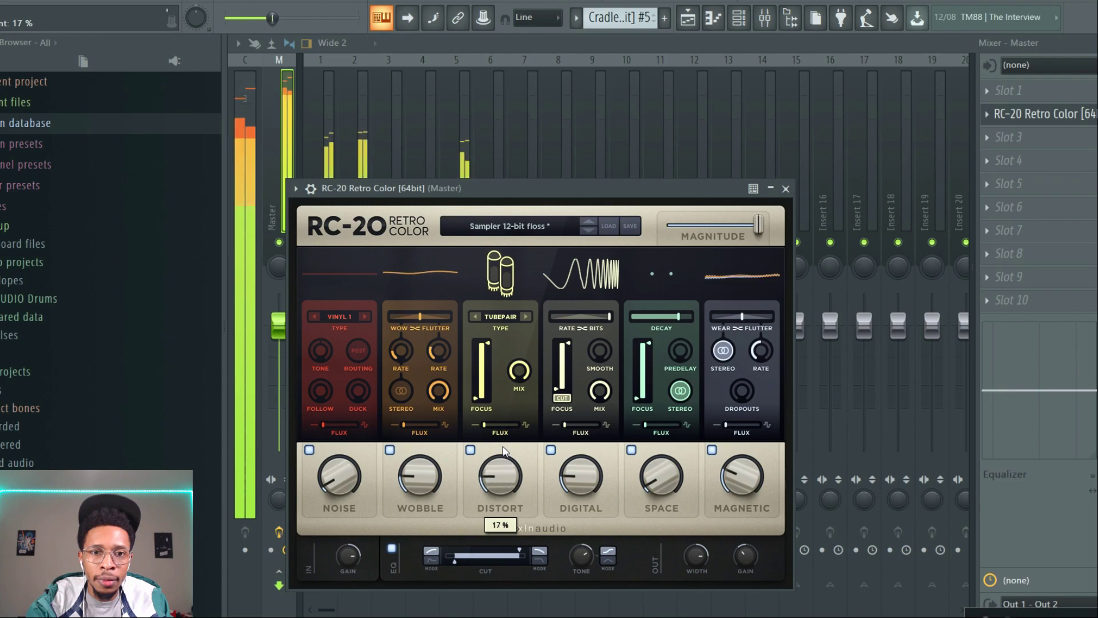
Step: Set RC-20's input gain to 7.5 dB and raise the Space amount while listening to the playback
mouse_move(350, 571)
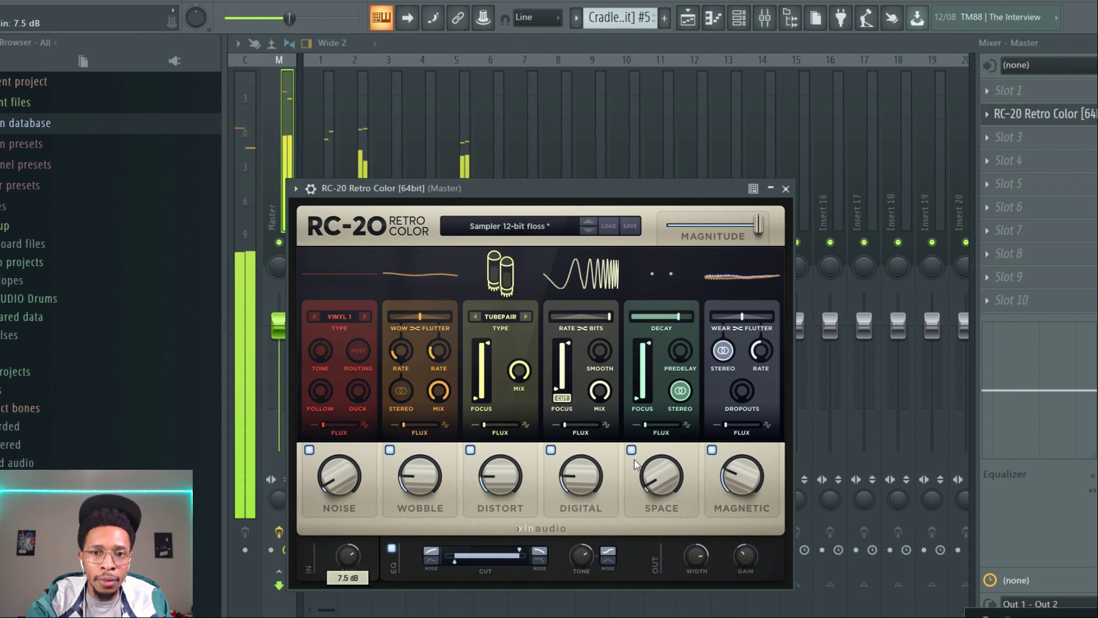
drag(635, 464, 655, 394)
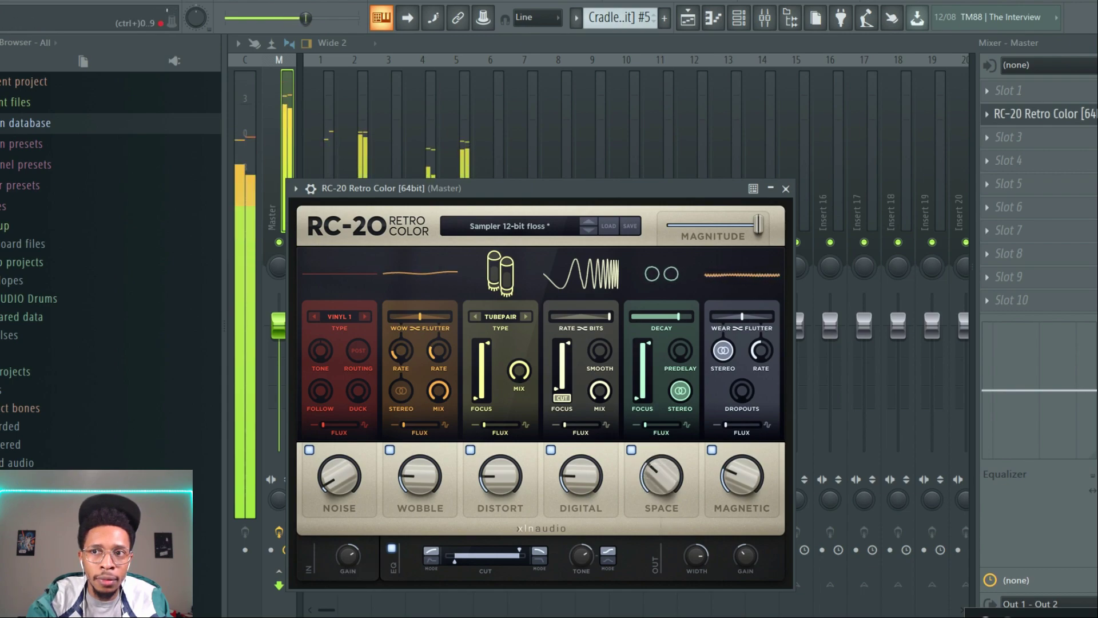
key(Escape)
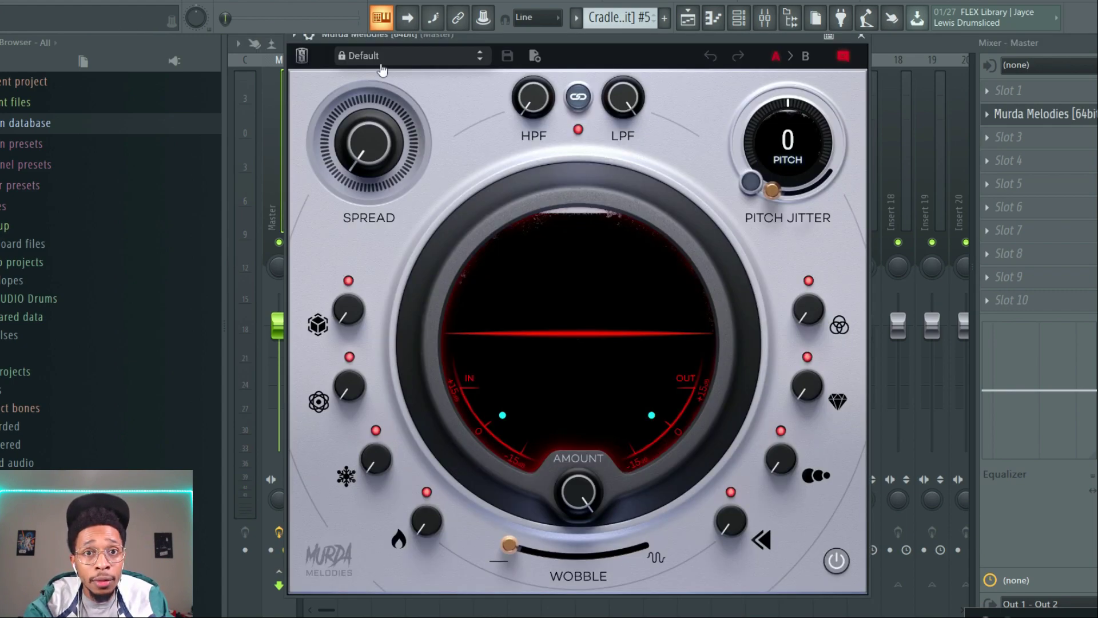
Step: Load the Washed Out preset Echos in Murda Melodies on the Master and listen to it over the beat
click(382, 61)
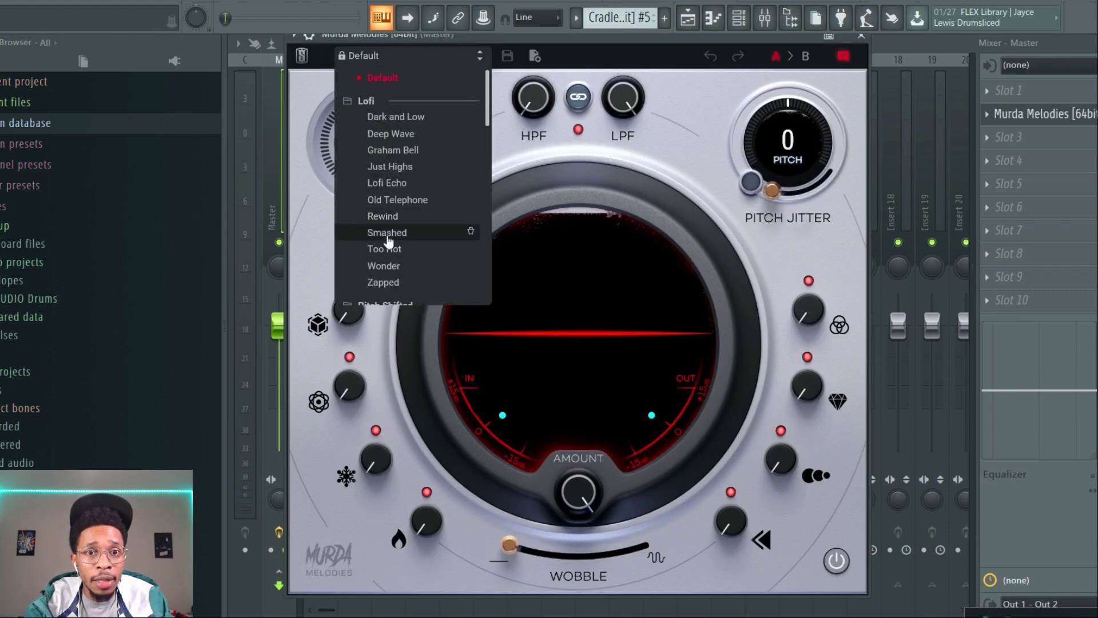
scroll(389, 258, down, 6)
scroll(389, 258, down, 5)
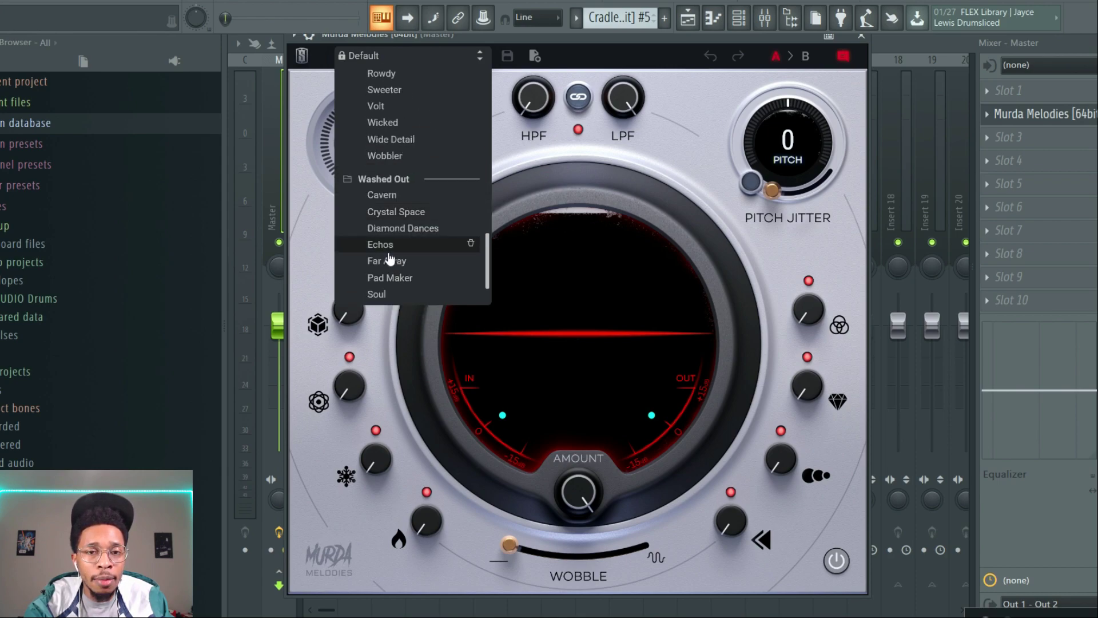
click(380, 245)
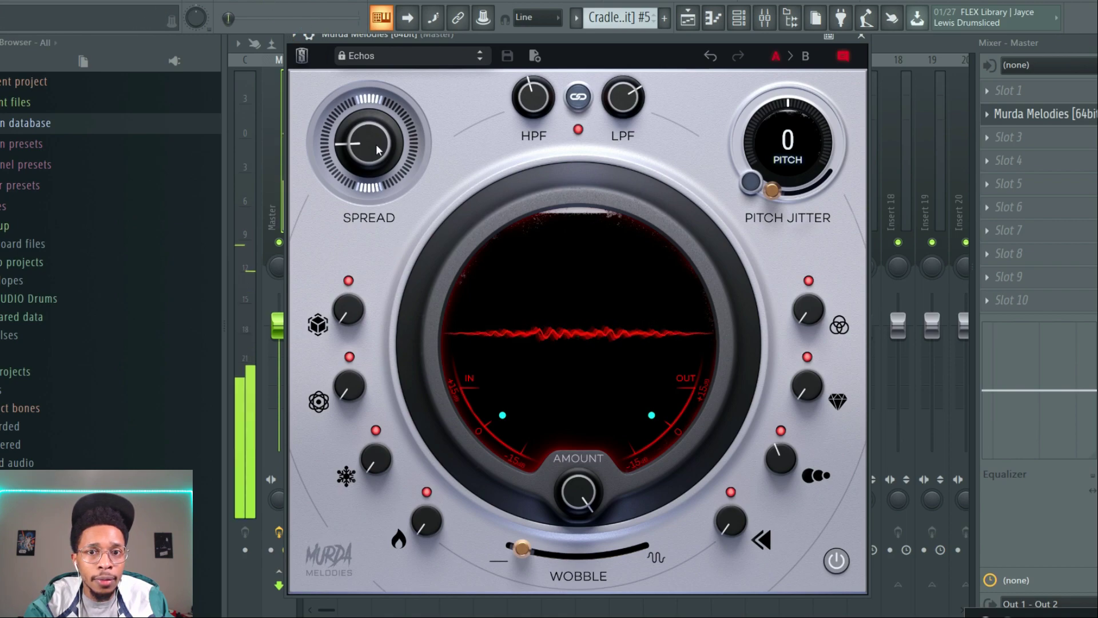
mouse_move(378, 150)
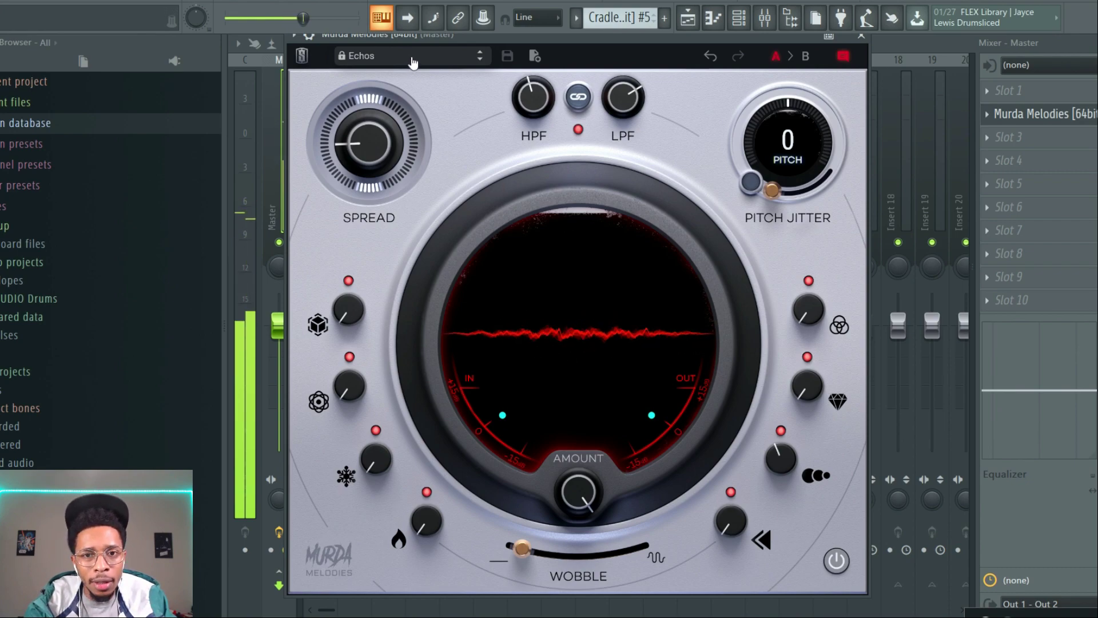
Step: Audition the Murda Melodies presets Spaced and Spacey Speakerphone during playback
click(412, 59)
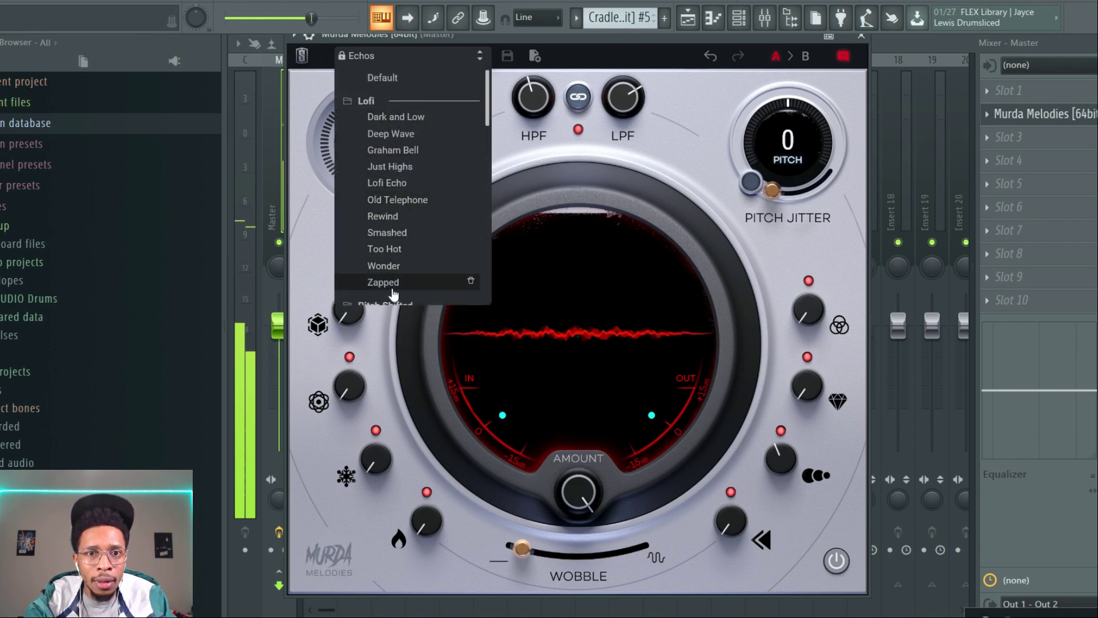
scroll(392, 197, down, 5)
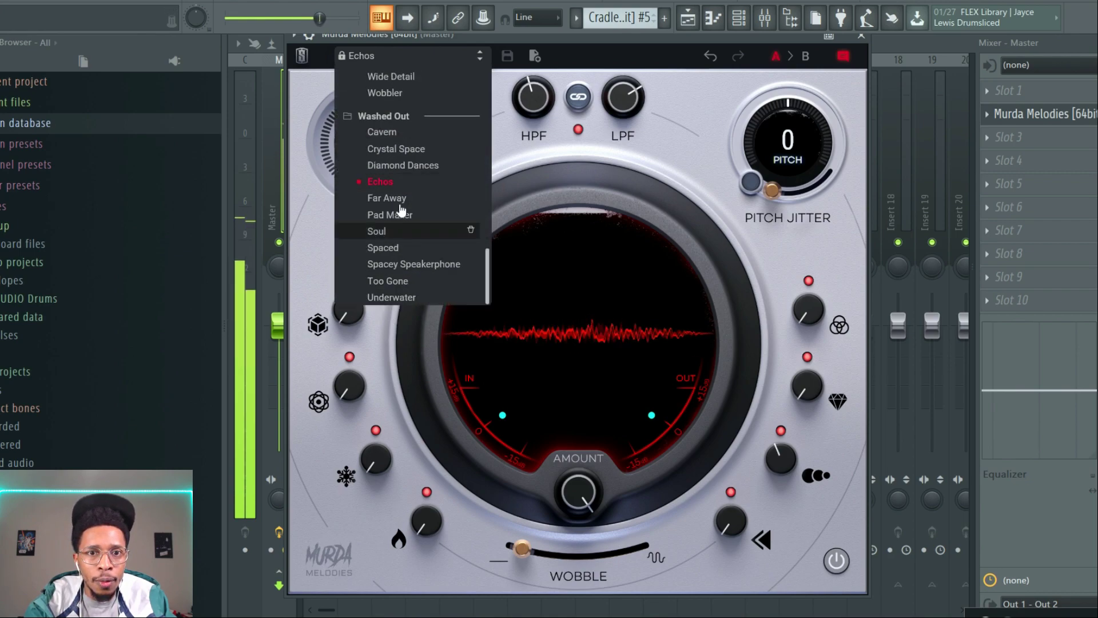
click(391, 260)
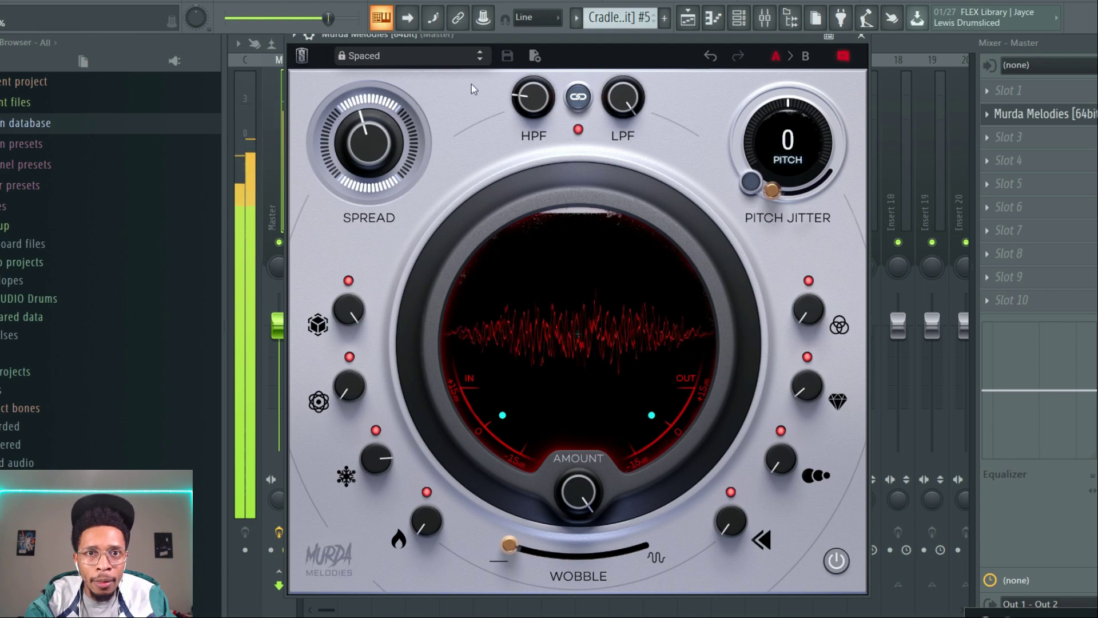
click(481, 59)
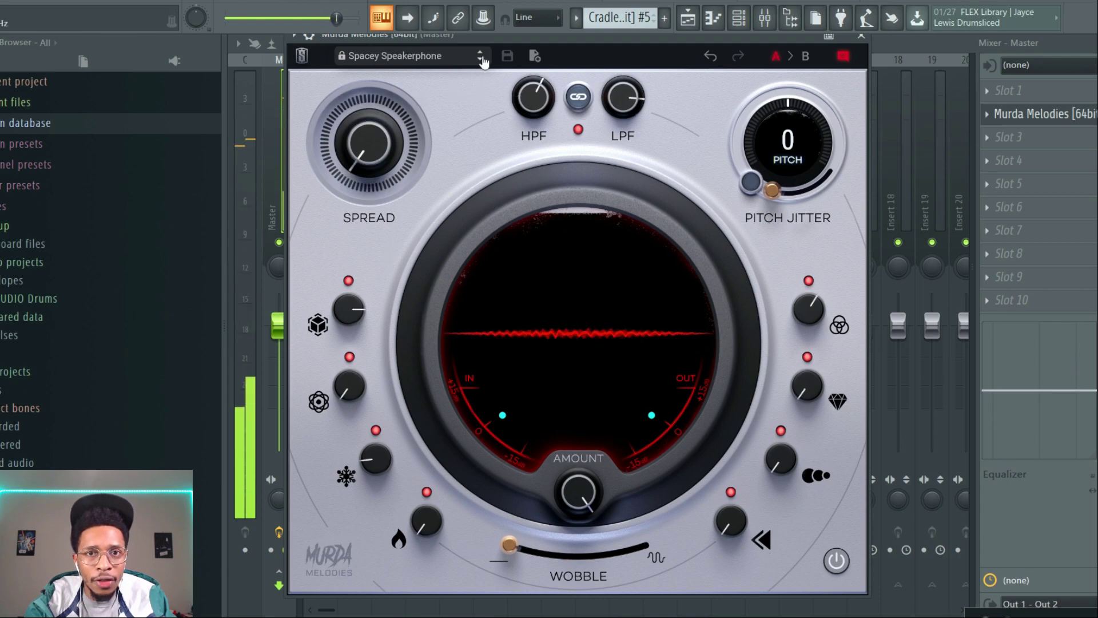
Step: Load the Washed Out preset Soul in Murda Melodies on the Master
click(452, 59)
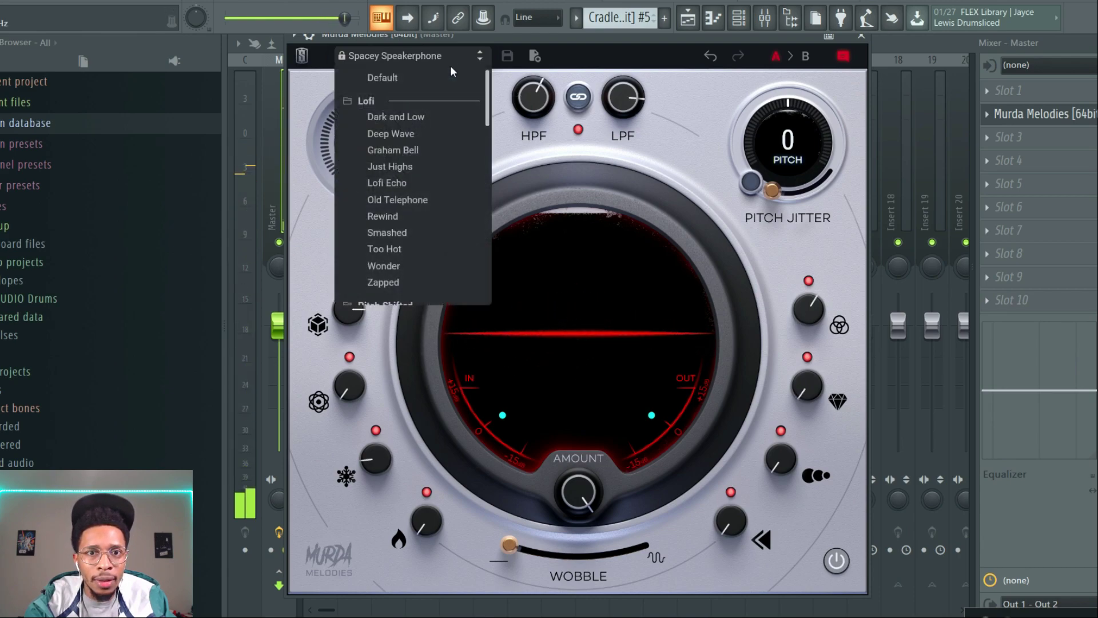
scroll(417, 262, down, 5)
click(401, 231)
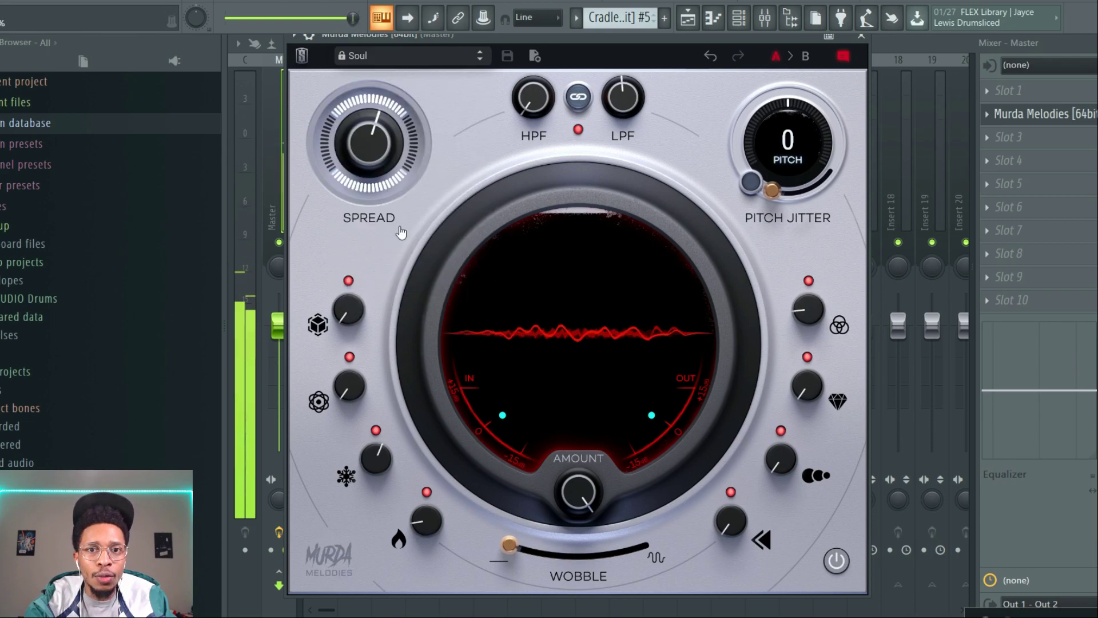